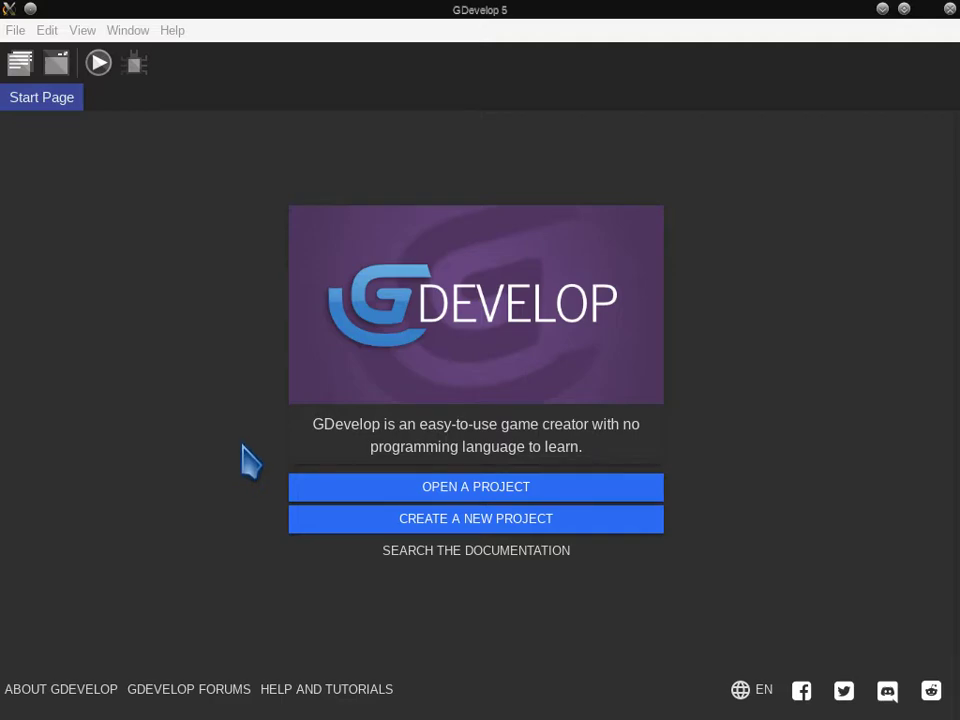
# - Create a new empty game project and add a scene named scene_1
pyautogui.click(402, 530)
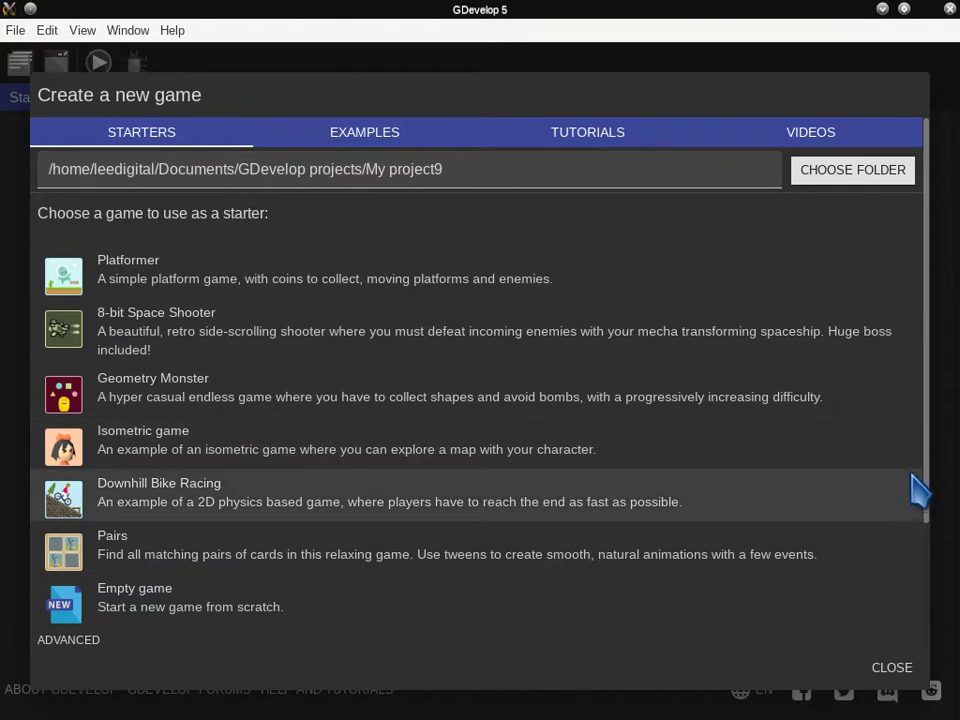
pyautogui.press('Escape')
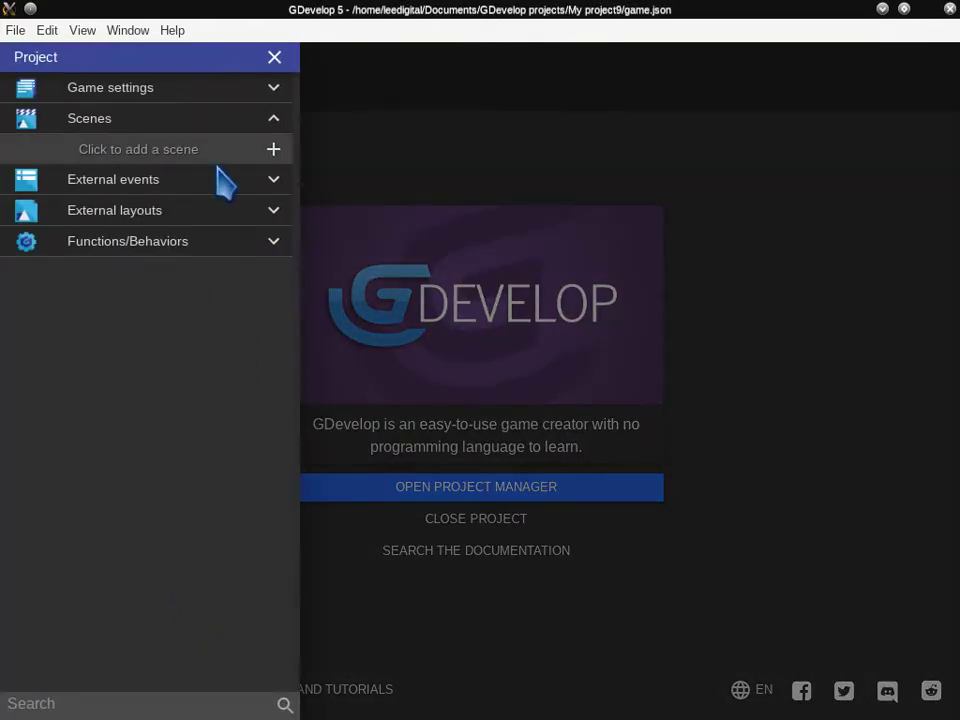
pyautogui.click(272, 149)
pyautogui.click(274, 152)
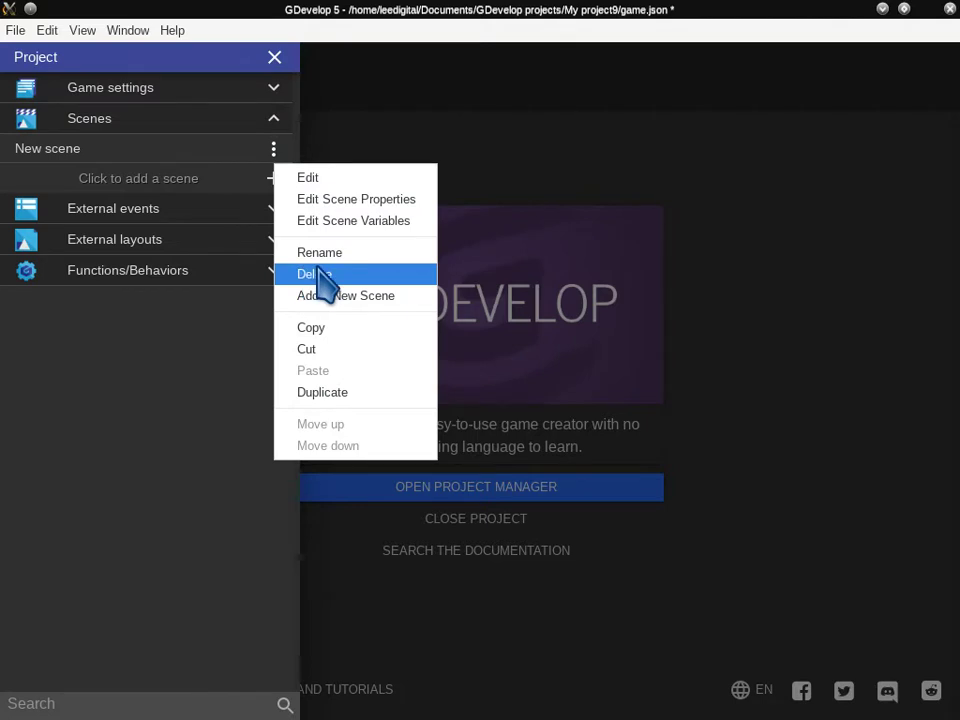
pyautogui.click(321, 256)
pyautogui.write('scene_')
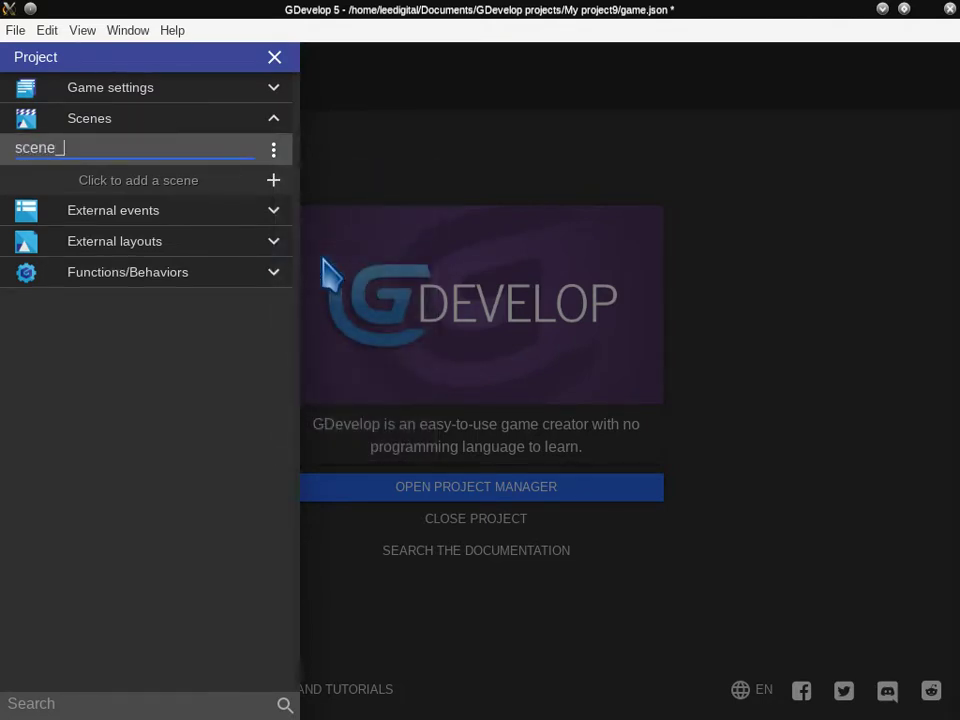
pyautogui.press('Return')
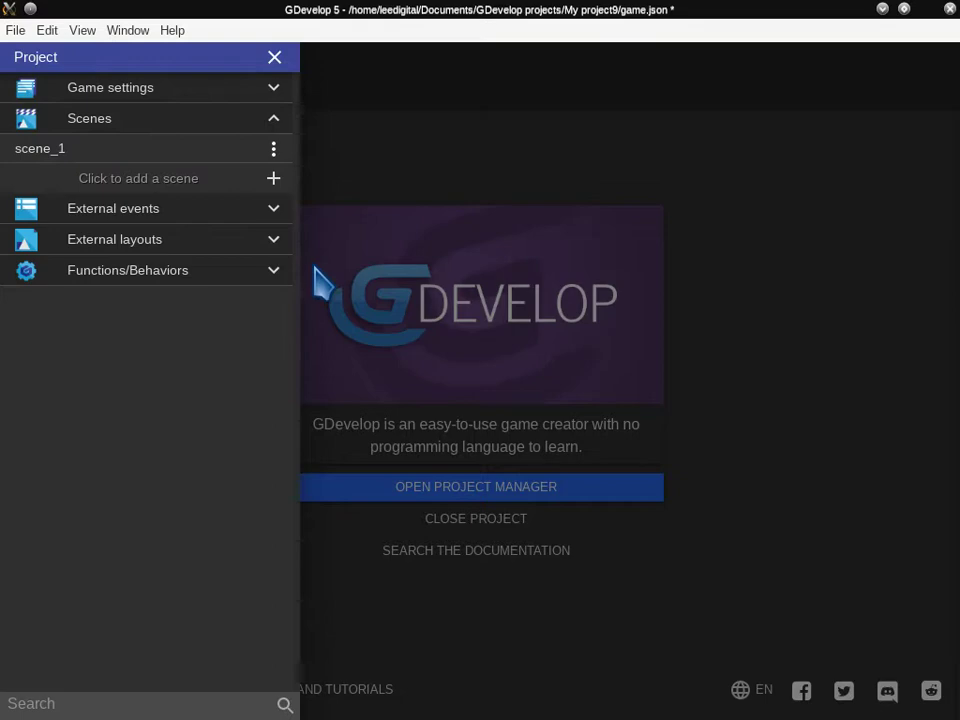
# - Set the game resolution to 1024 wide by 768 high in the project properties
pyautogui.click(213, 96)
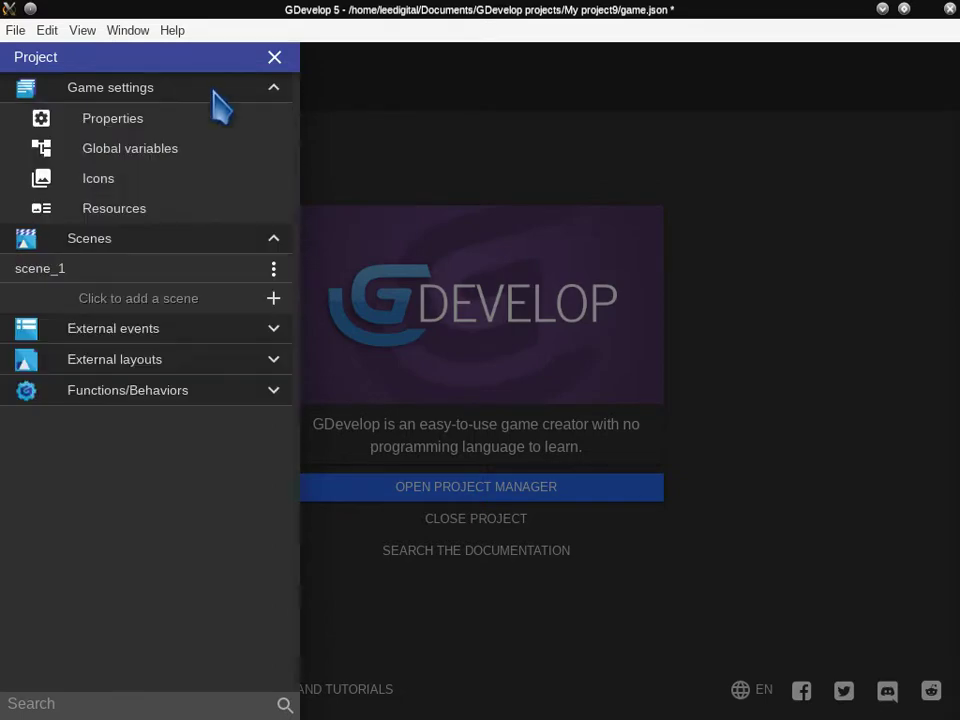
pyautogui.click(126, 125)
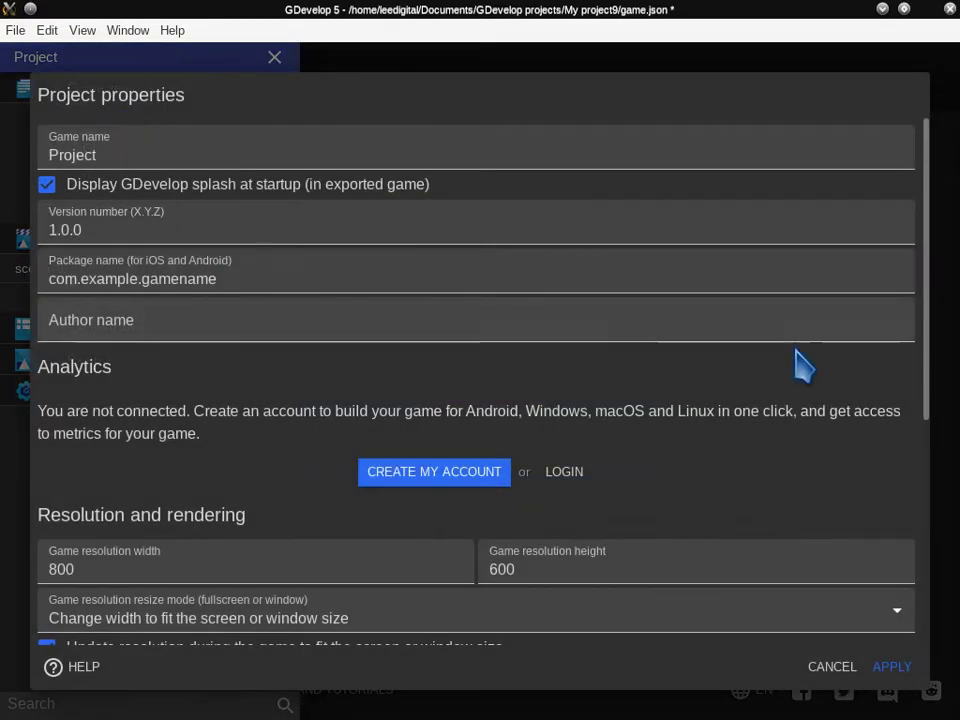
pyautogui.moveTo(926, 340); pyautogui.dragTo(891, 454)
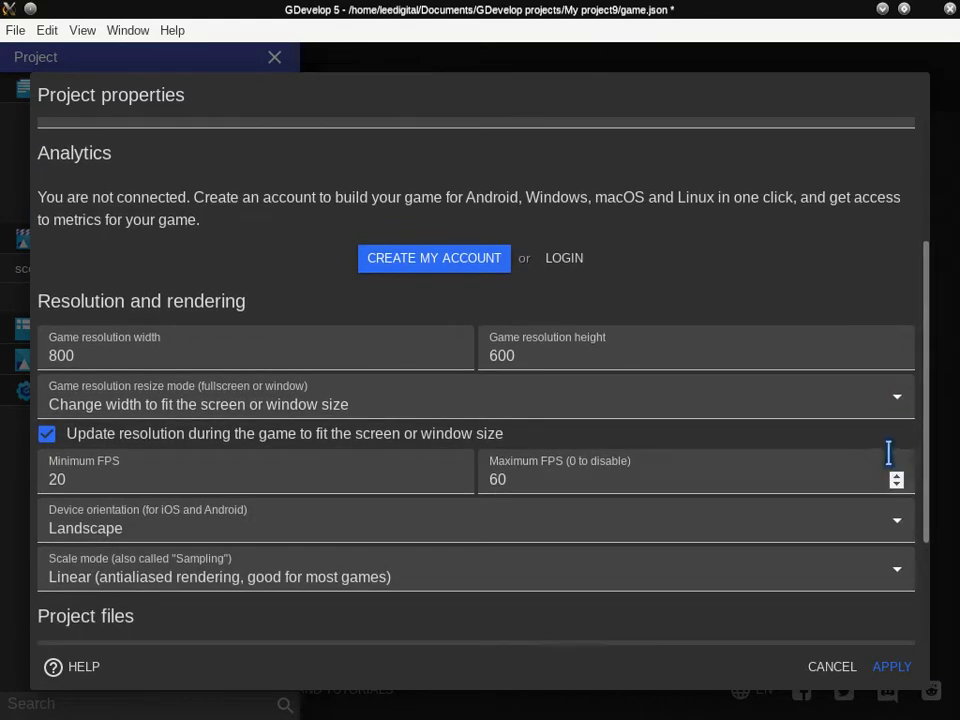
pyautogui.click(240, 355)
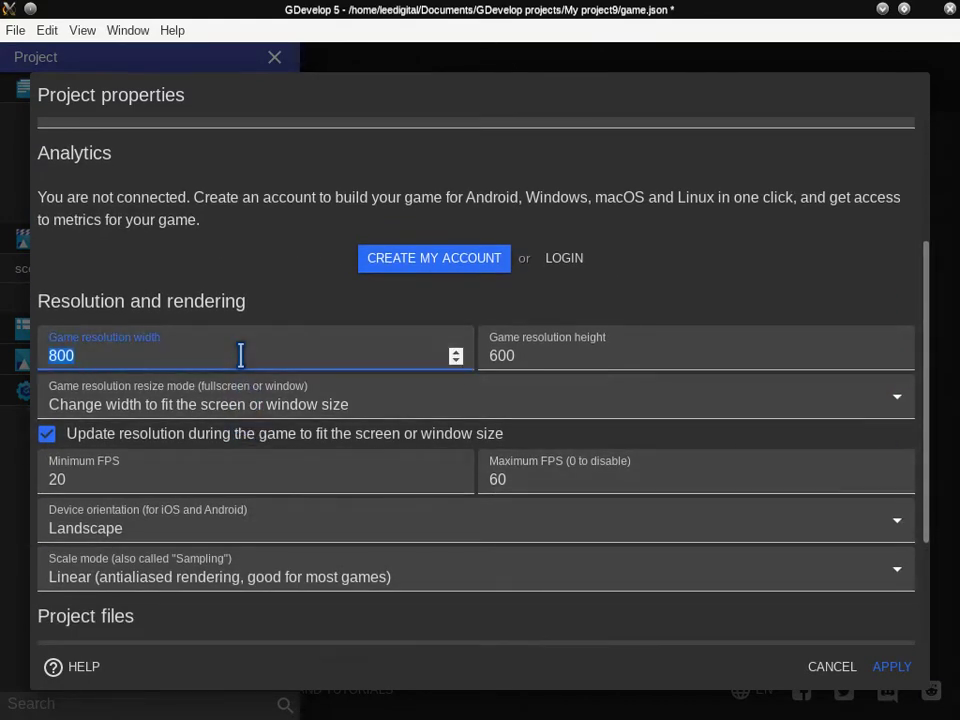
pyautogui.write('1024')
pyautogui.click(582, 362)
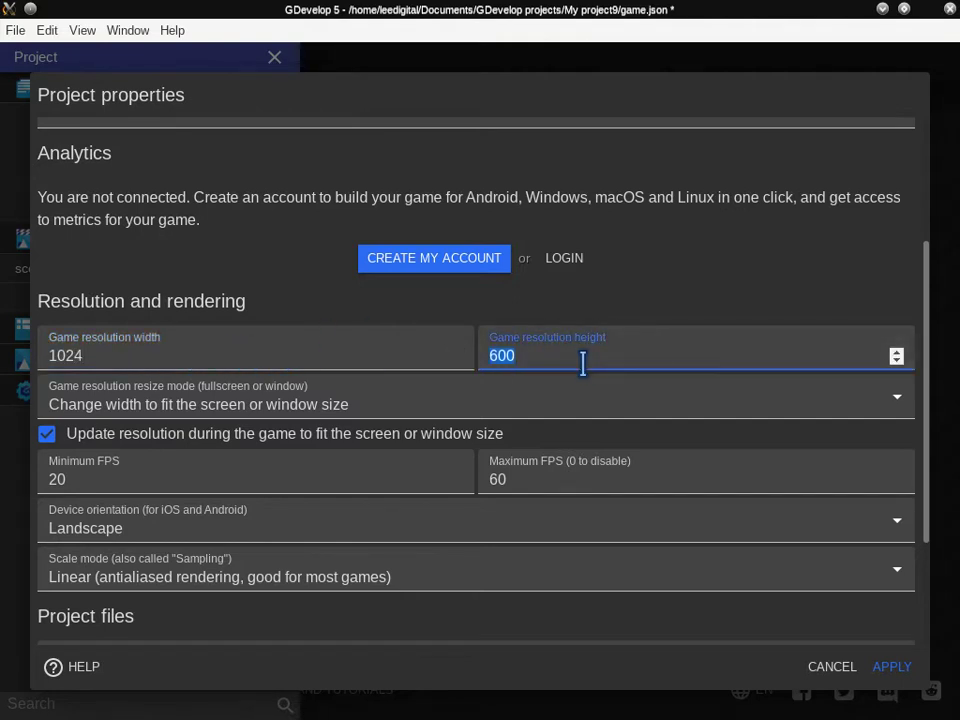
pyautogui.write('768')
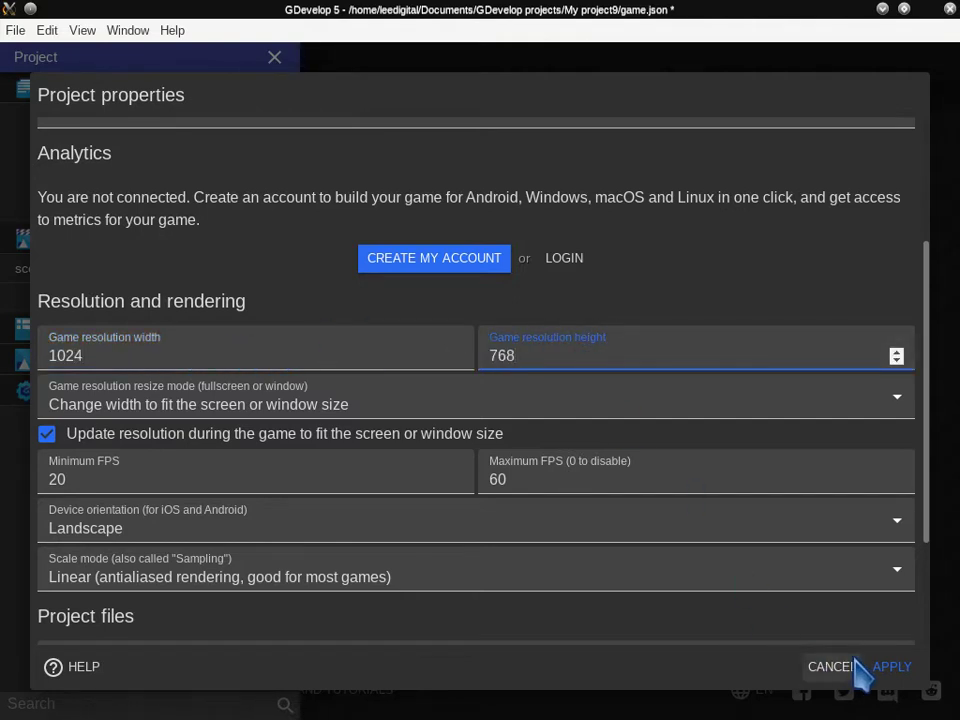
pyautogui.click(893, 667)
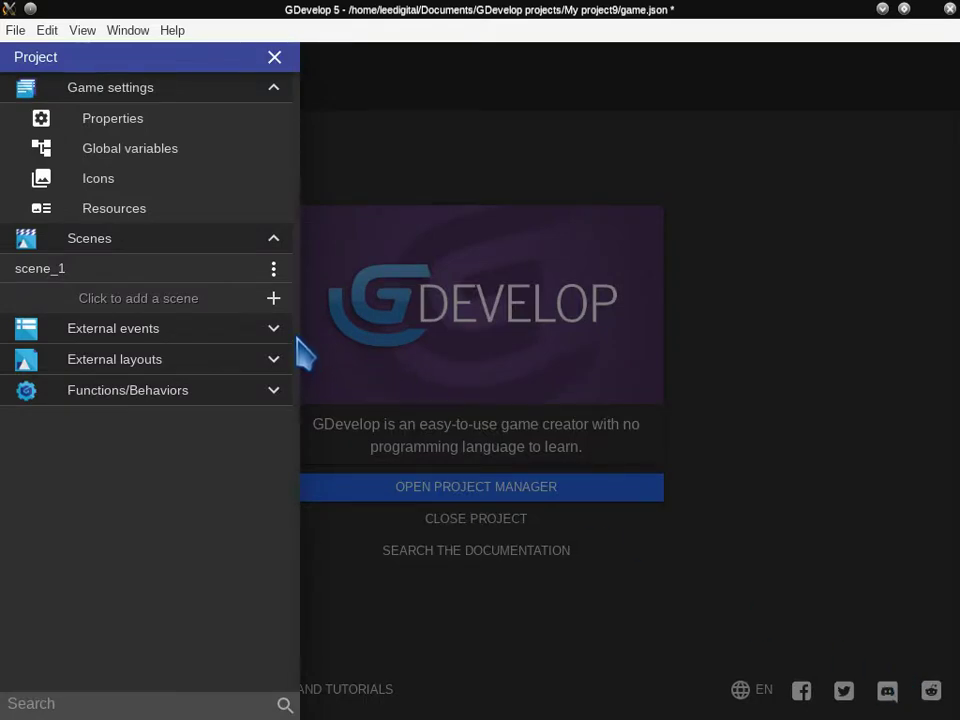
# - Browse the available extensions and install "Align object on the screen" in the project
pyautogui.click(267, 390)
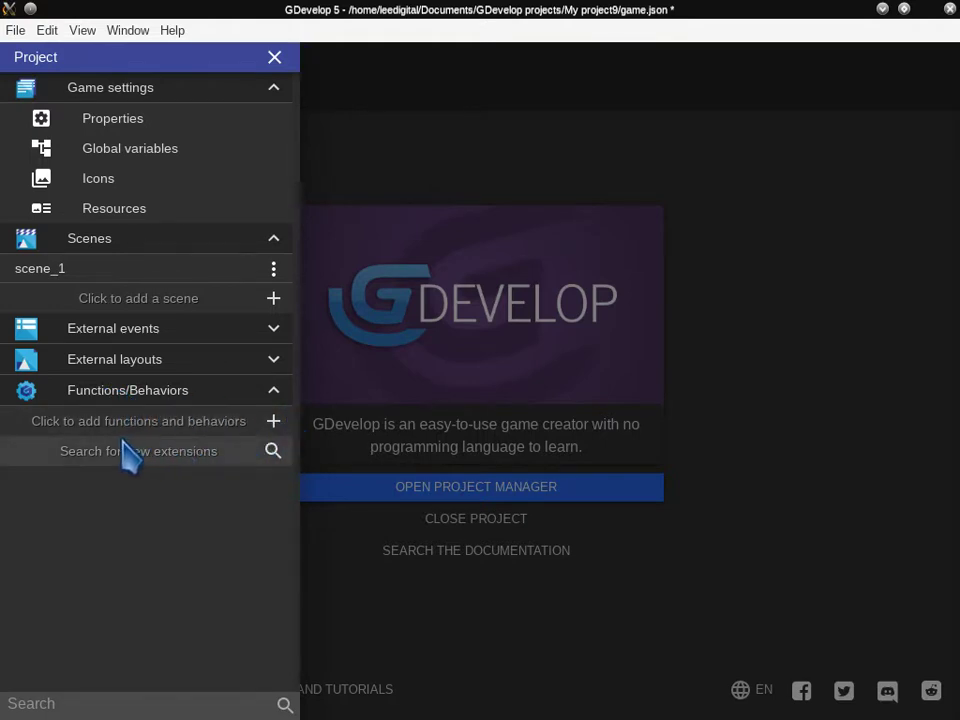
pyautogui.click(237, 455)
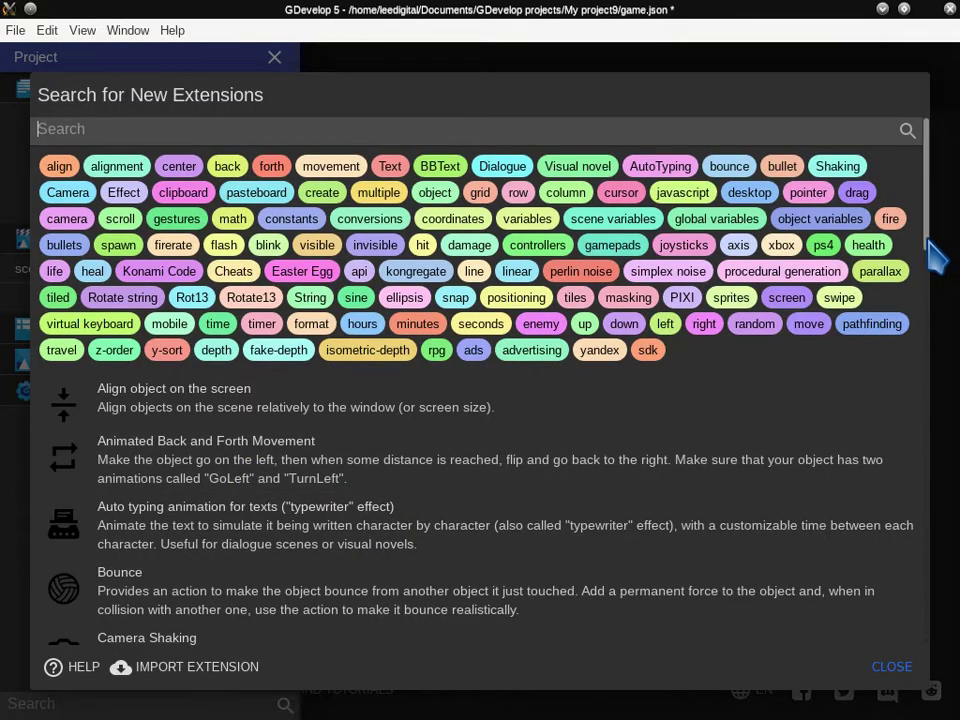
pyautogui.scroll(-5, 928, 300)
pyautogui.scroll(-10, 904, 372)
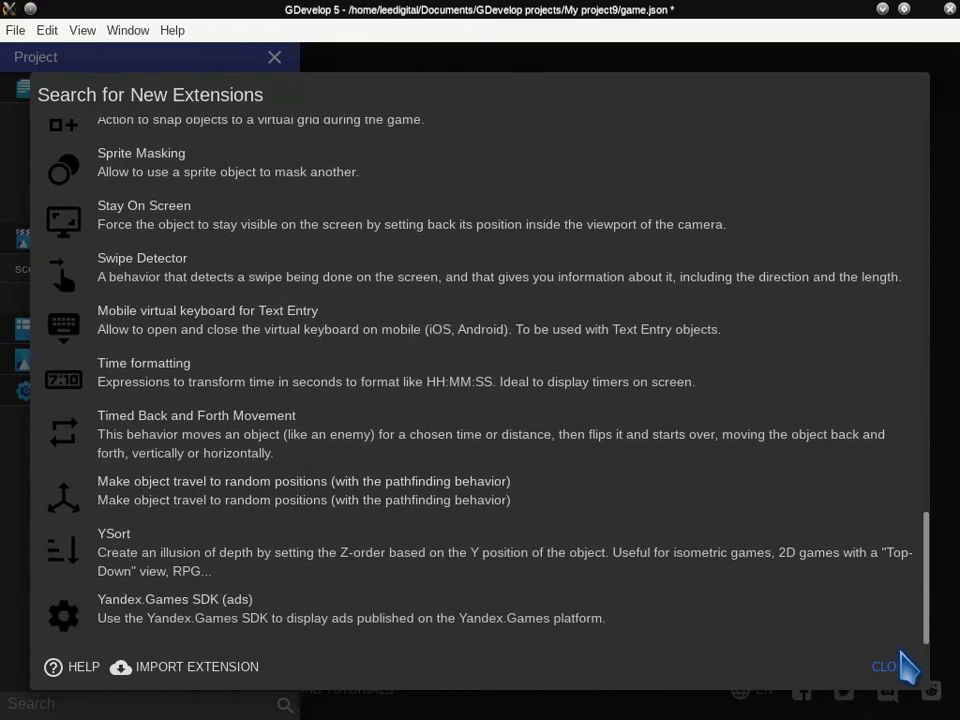
pyautogui.scroll(15, 917, 392)
pyautogui.scroll(3, 885, 300)
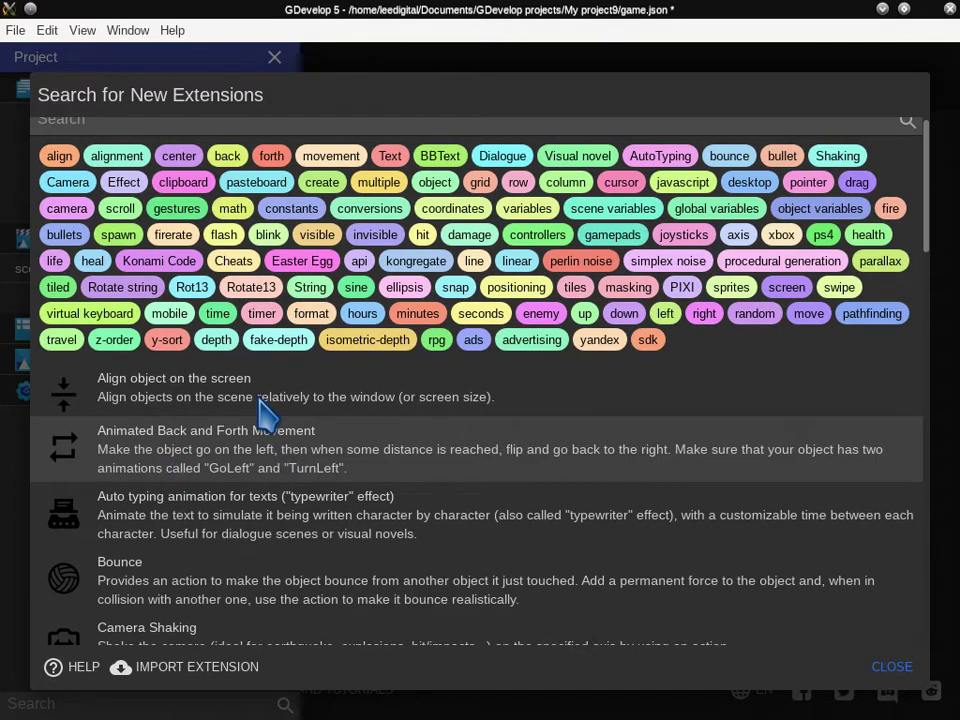
pyautogui.click(197, 400)
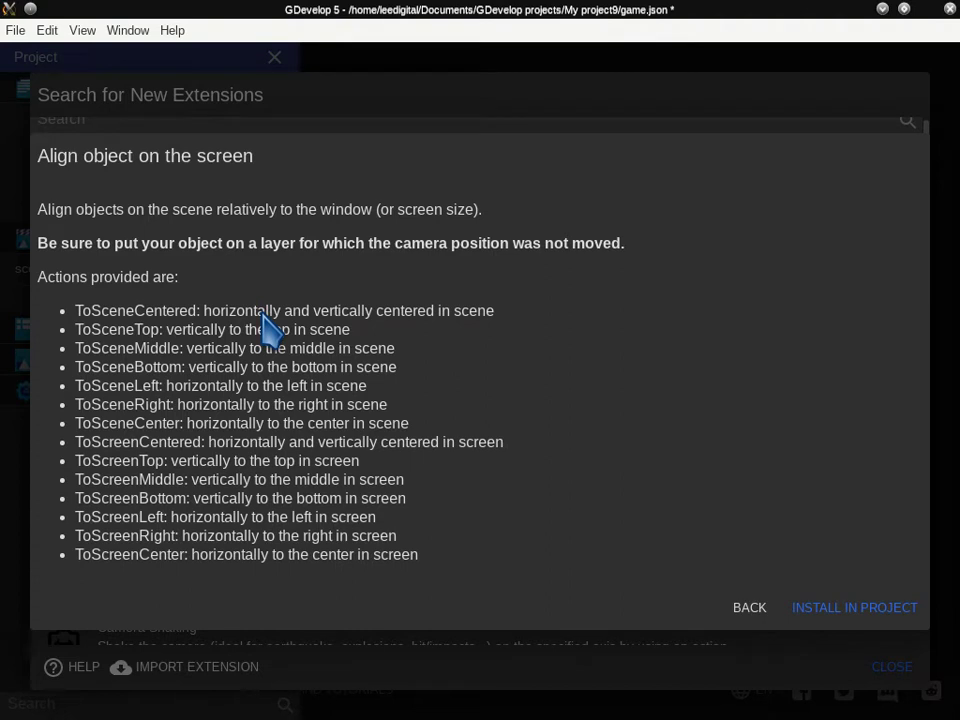
pyautogui.click(853, 610)
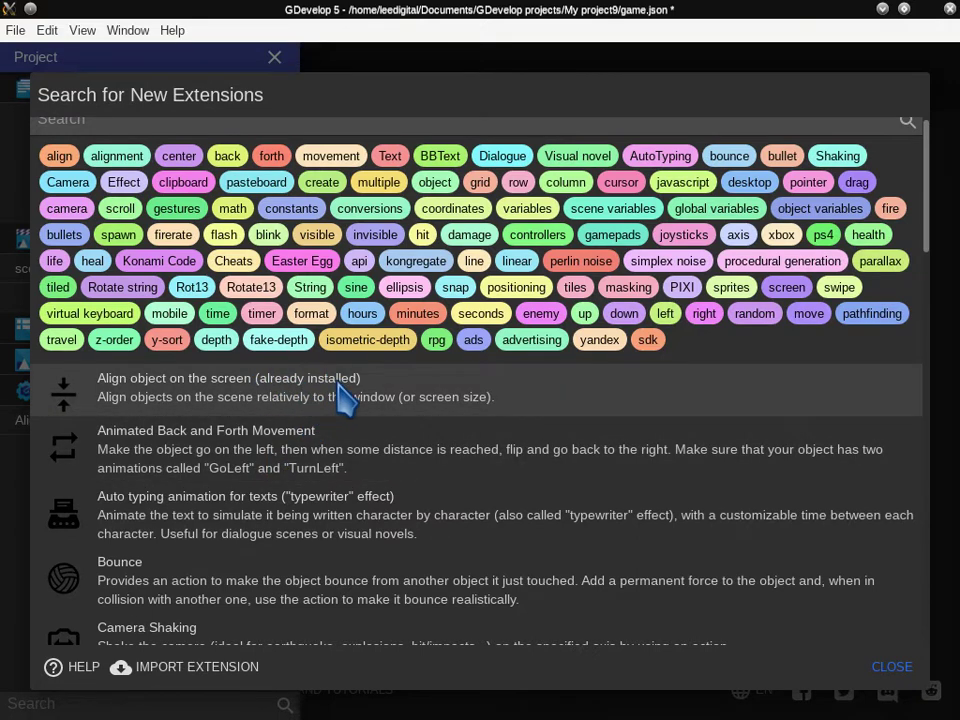
pyautogui.click(893, 667)
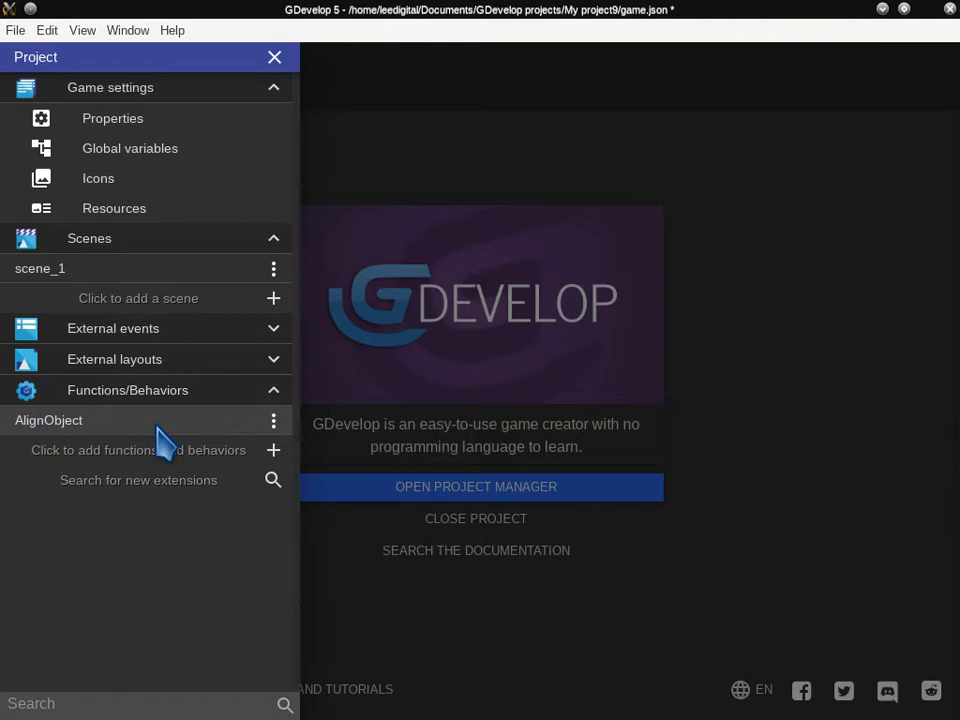
# - Delete the AlignObject extension from the project
pyautogui.click(274, 423)
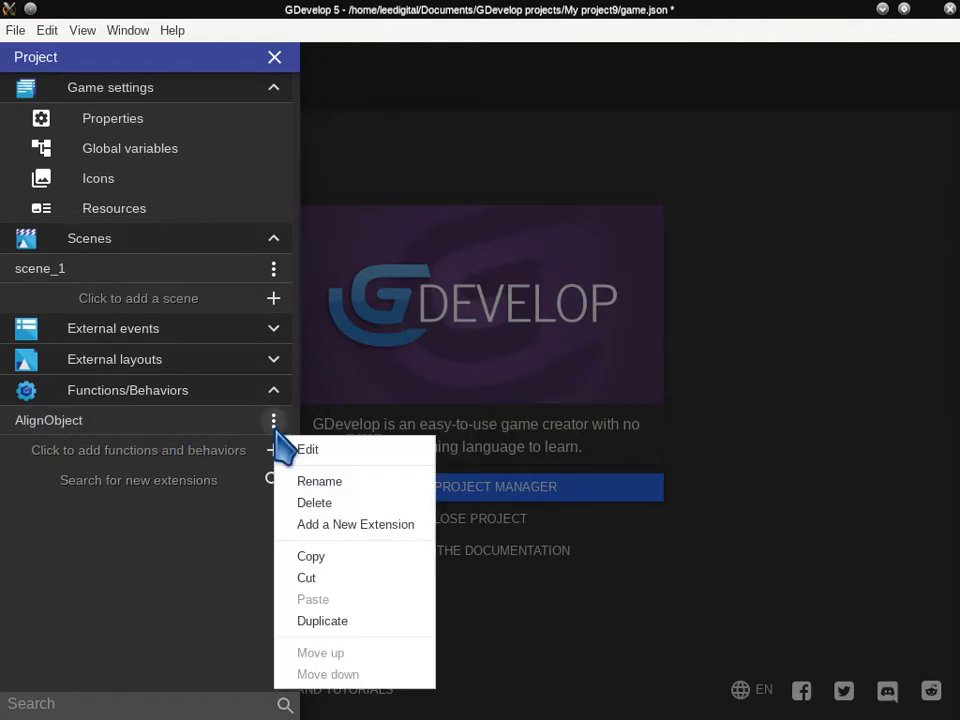
pyautogui.click(323, 504)
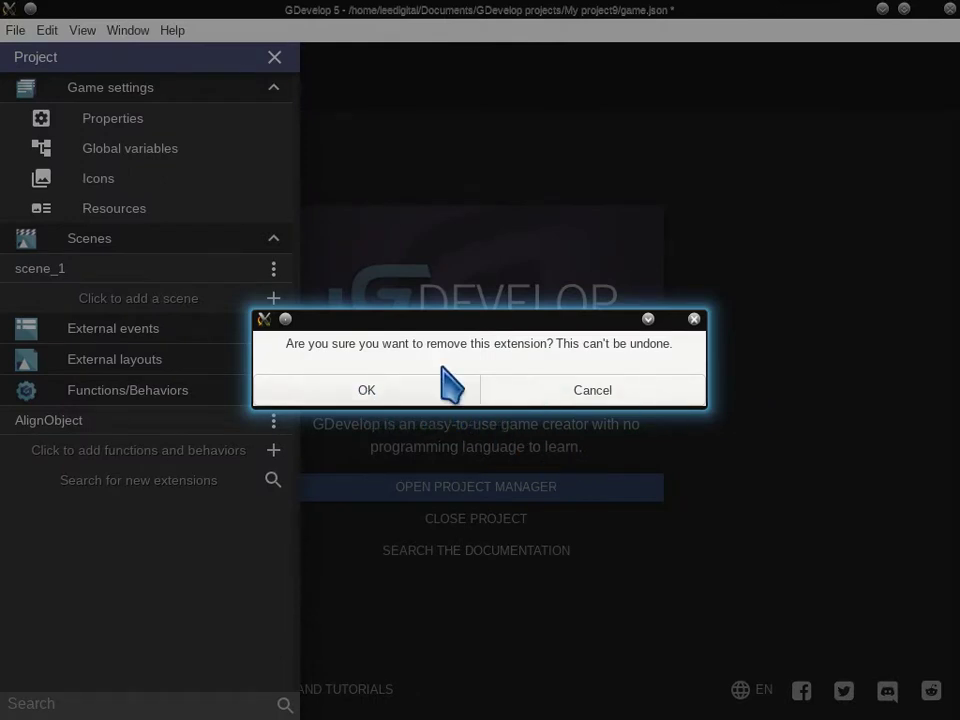
pyautogui.click(395, 392)
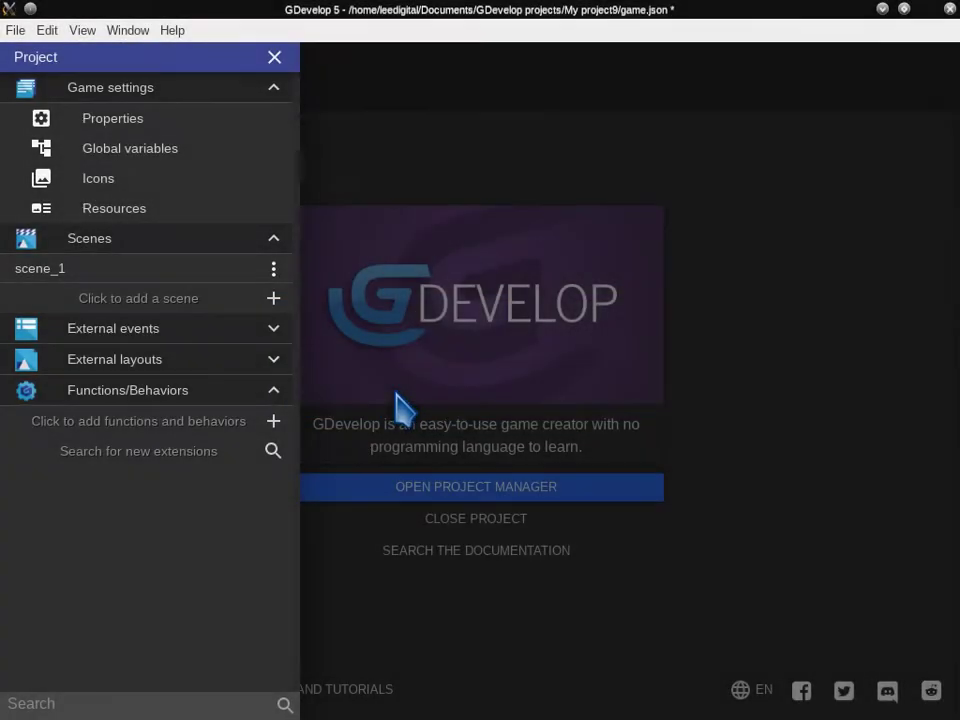
# - Install the "Align object on the screen" extension in the project again and check its entry in the extension list
pyautogui.click(225, 451)
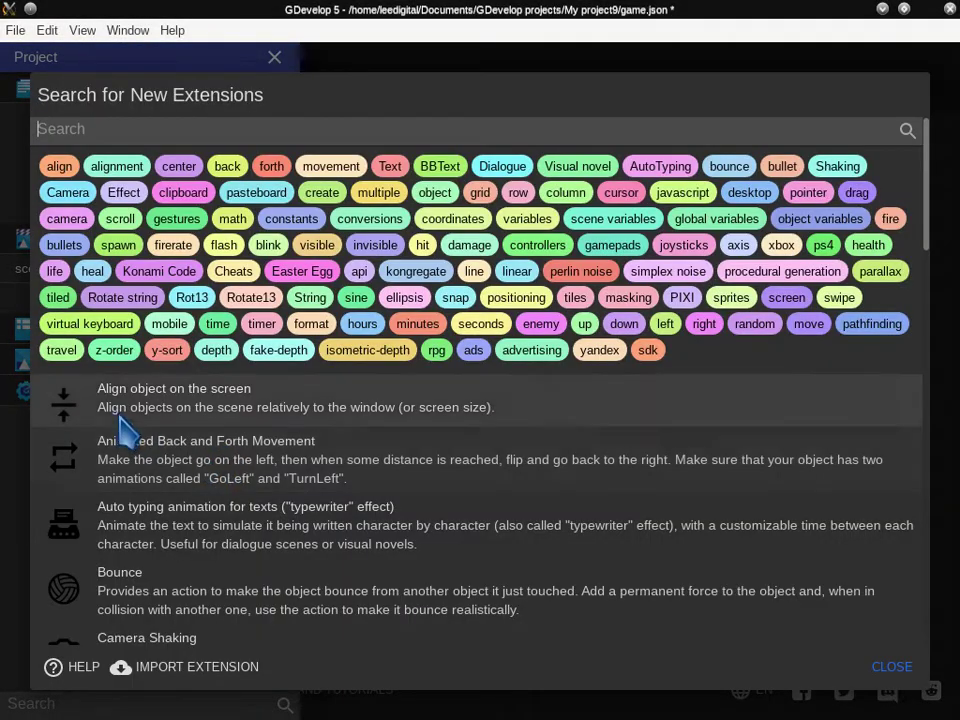
pyautogui.click(287, 408)
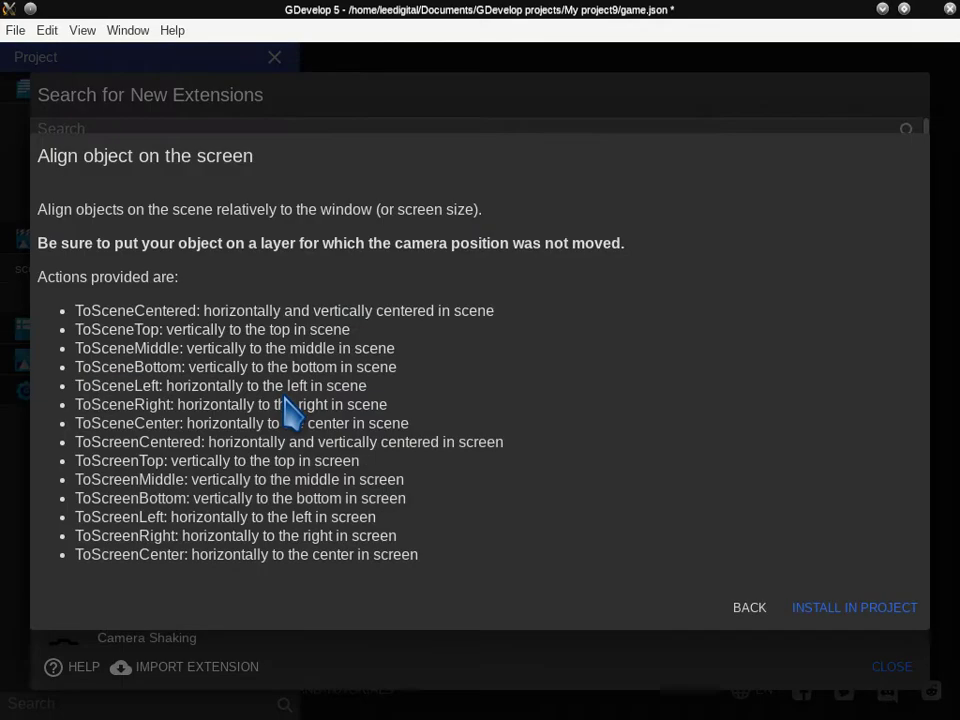
pyautogui.click(862, 612)
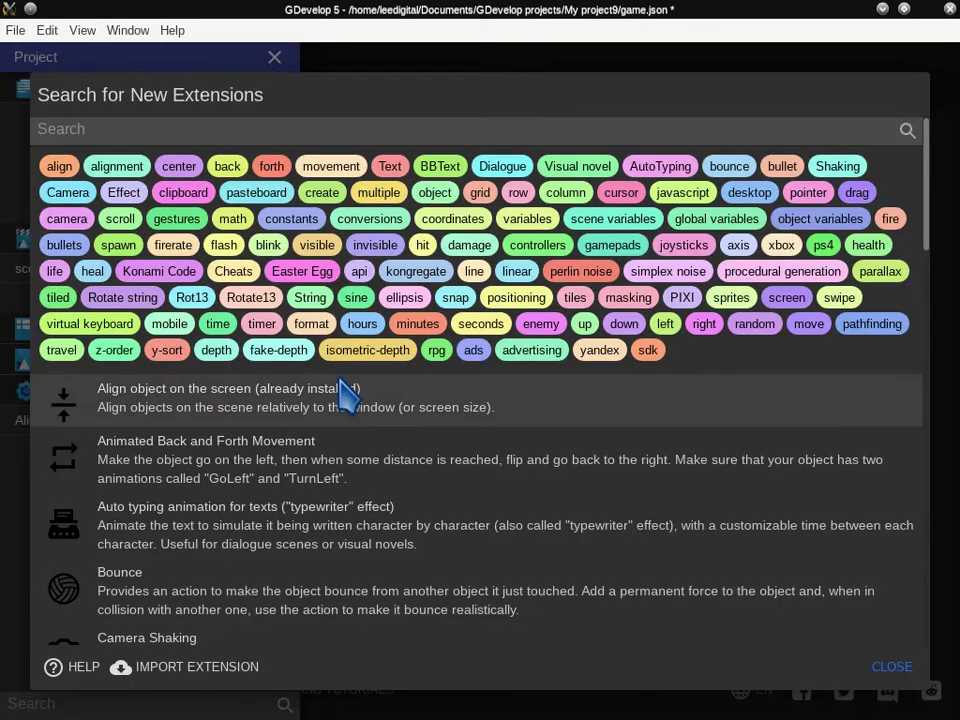
pyautogui.click(890, 666)
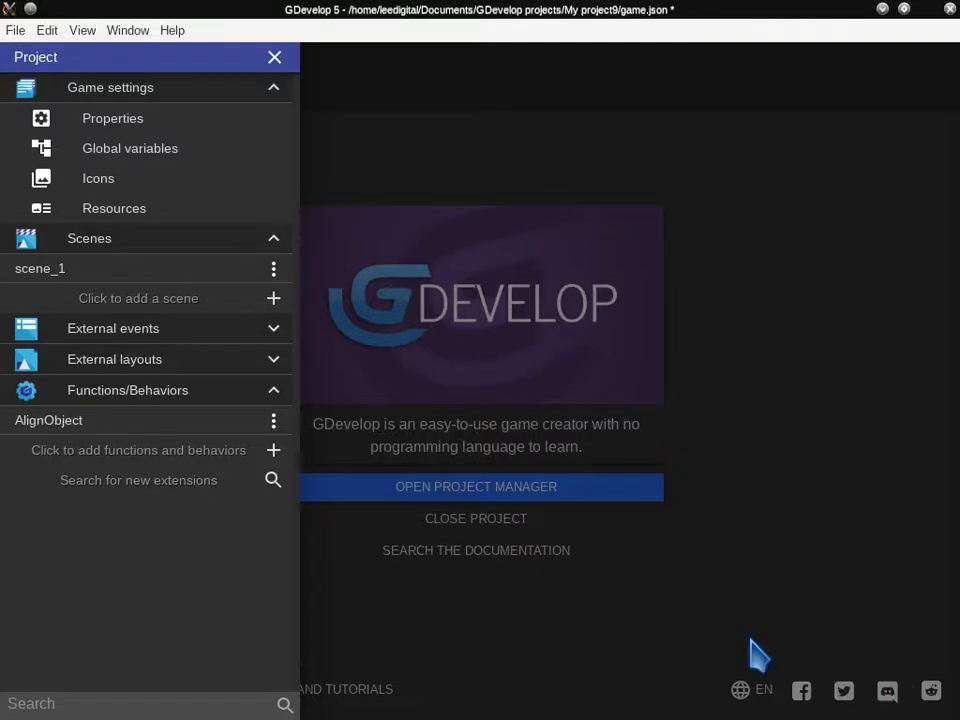
pyautogui.click(189, 484)
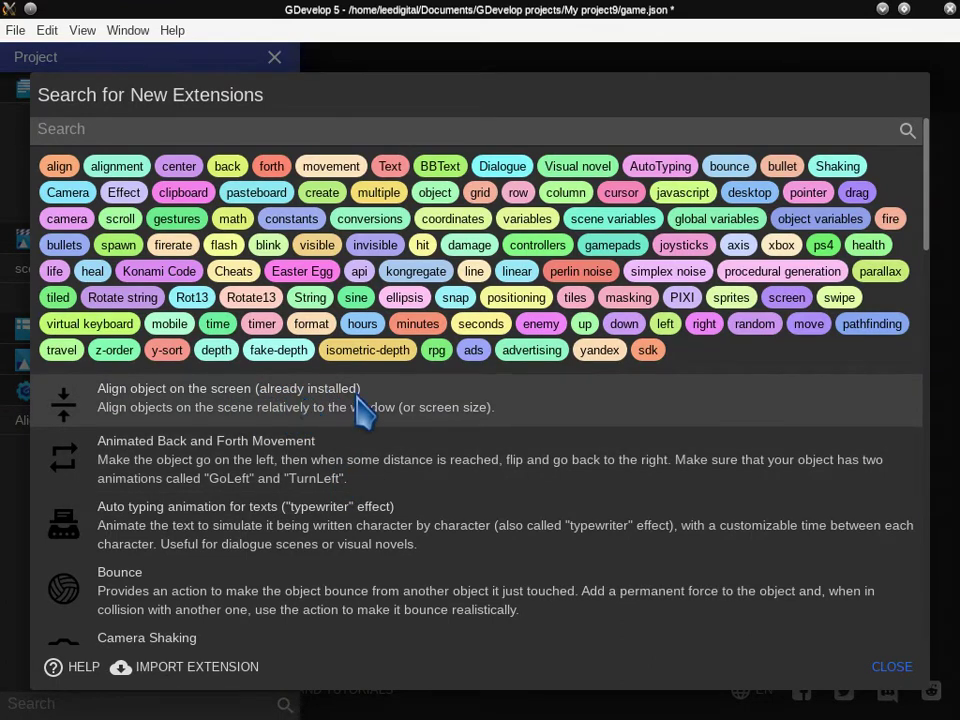
pyautogui.click(892, 665)
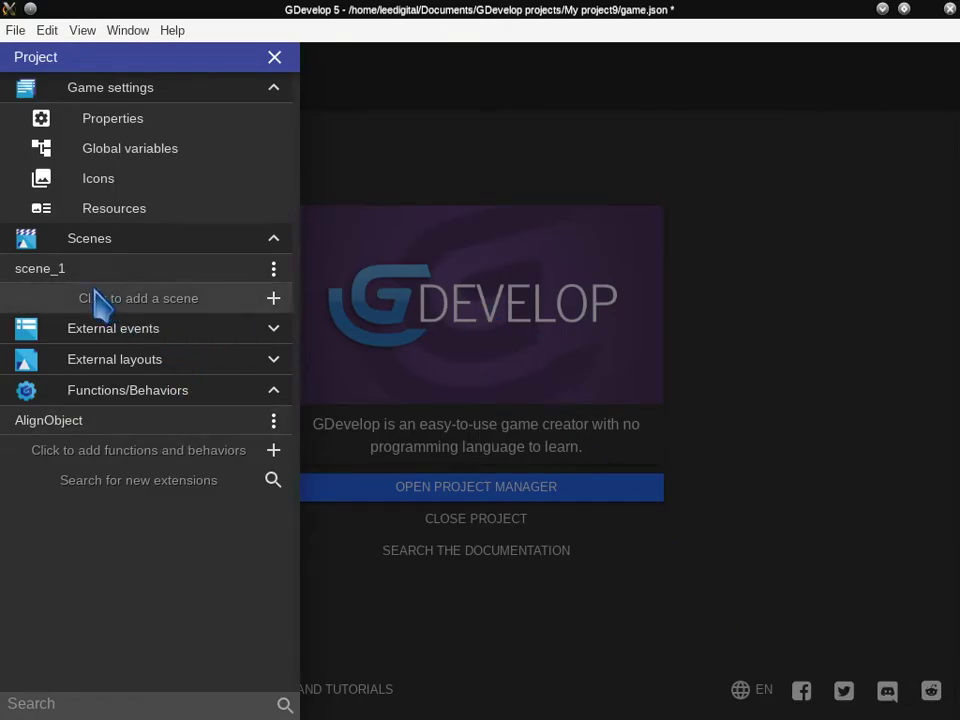
# - Open scene_1 for editing and check the project's installed extension entry
pyautogui.click(32, 278)
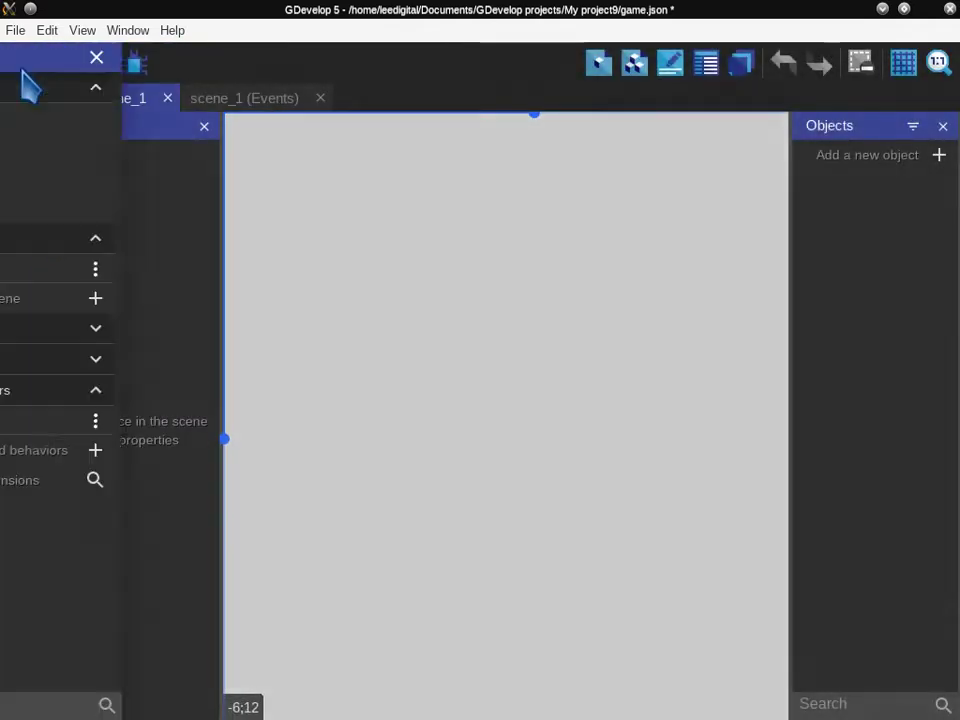
pyautogui.click(20, 63)
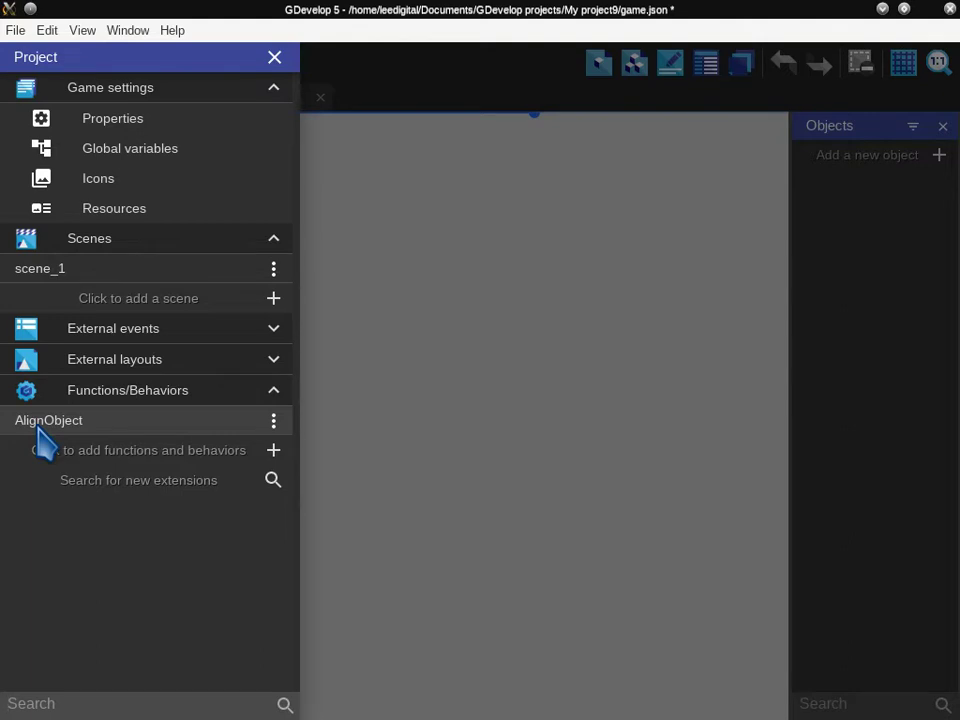
pyautogui.click(150, 362)
pyautogui.click(441, 373)
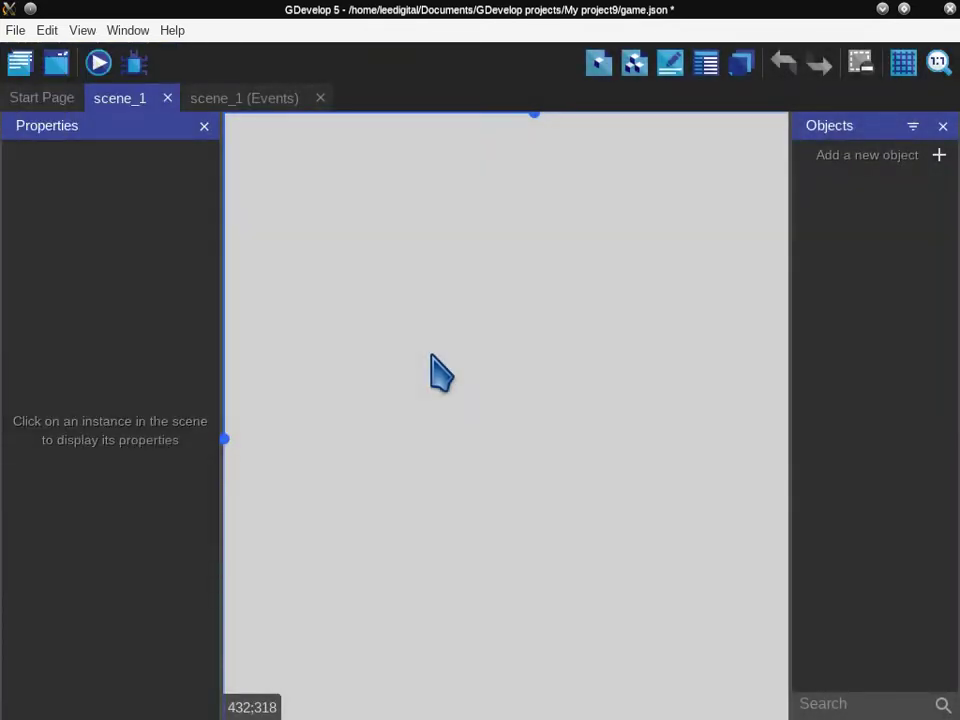
# - Turn on the grid display in the scene_1 editor
pyautogui.click(906, 63)
pyautogui.click(906, 96)
pyautogui.click(906, 66)
pyautogui.click(906, 117)
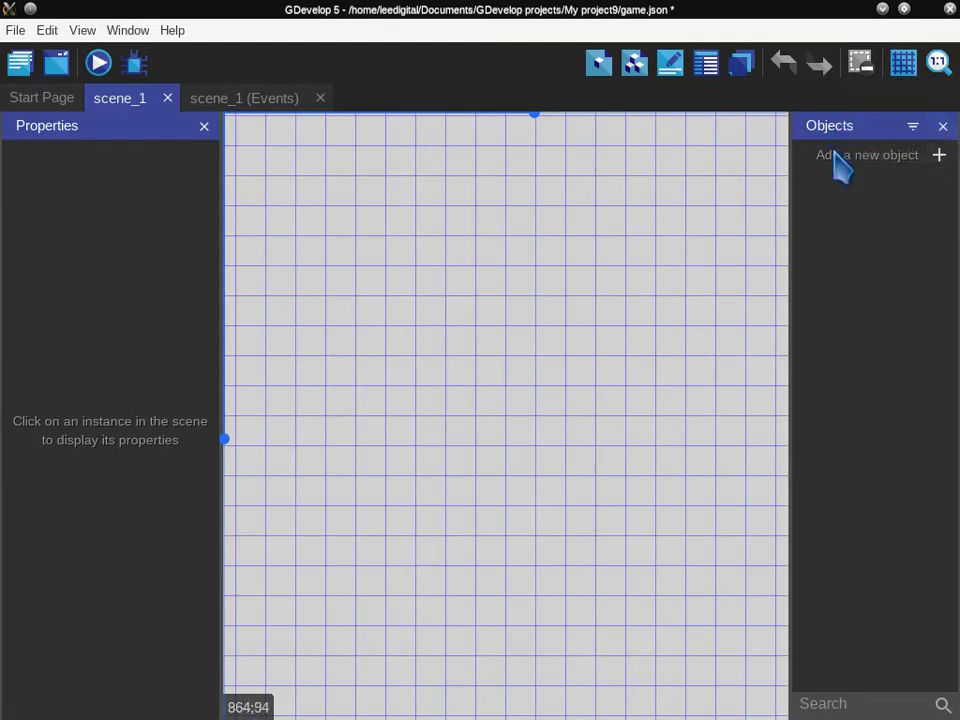
pyautogui.scroll(-5, 689, 314)
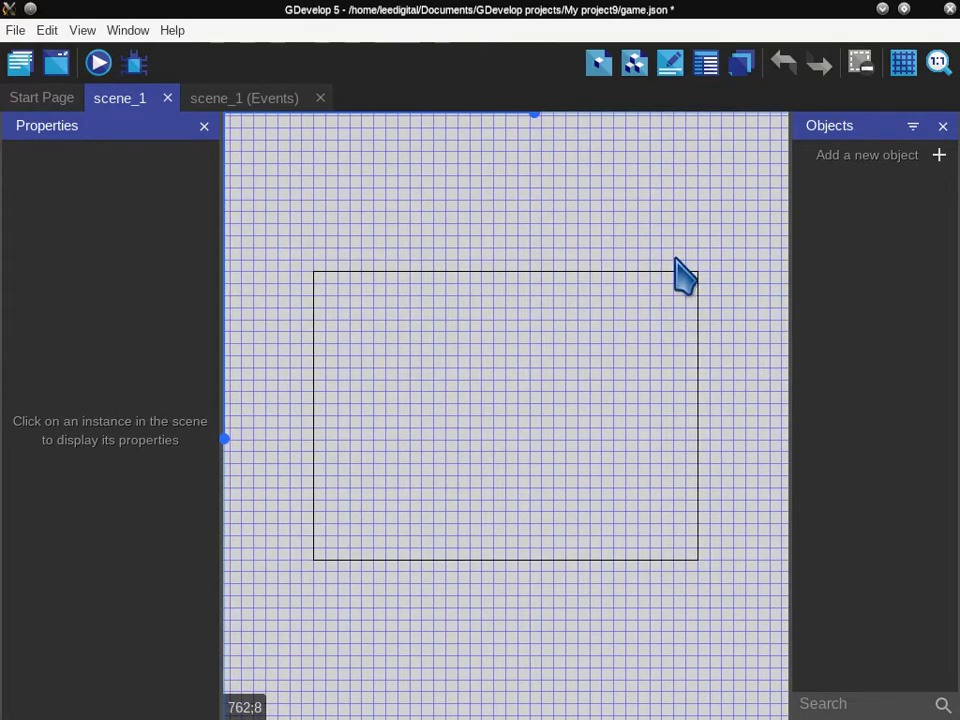
# - Add a new text object from scratch to the scene's objects and name it clock
pyautogui.click(862, 158)
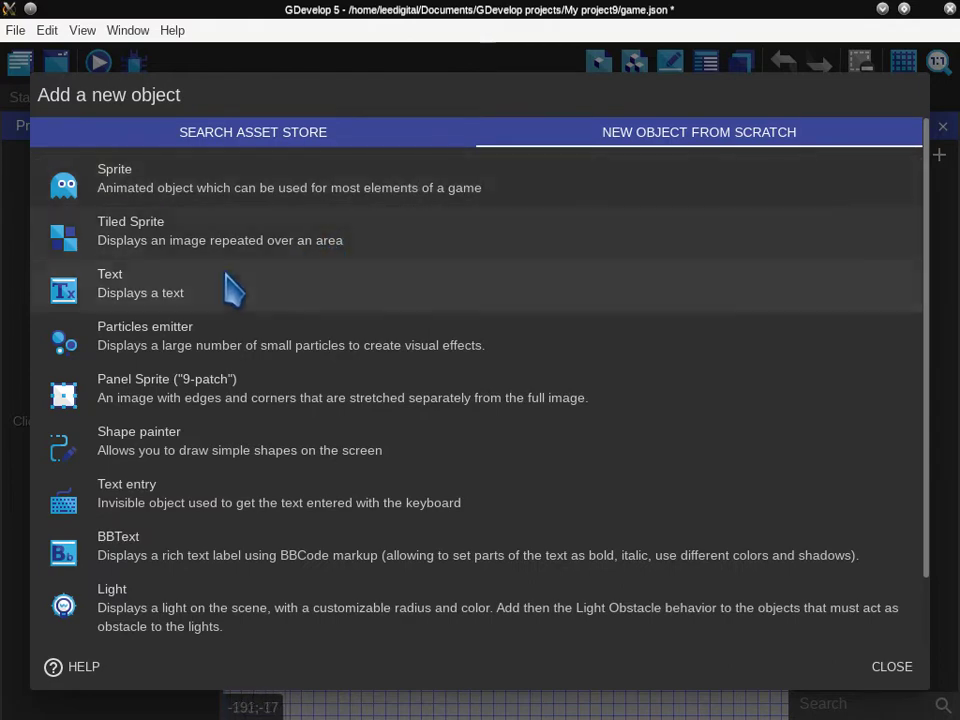
pyautogui.click(211, 280)
pyautogui.click(287, 270)
pyautogui.doubleClick(288, 272)
pyautogui.write('clock')
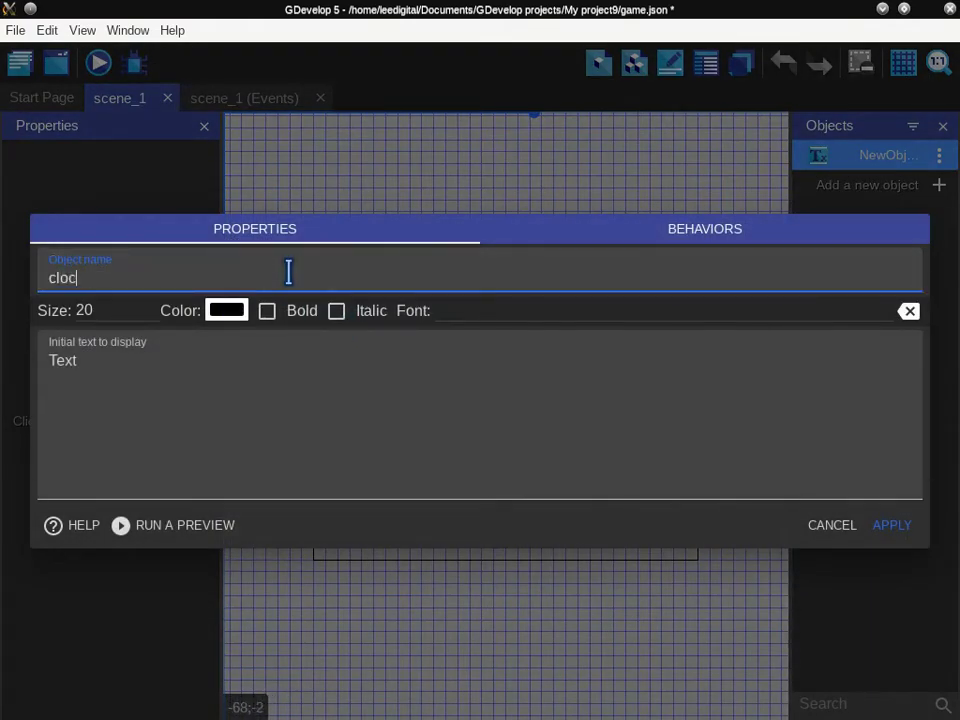
pyautogui.click(893, 526)
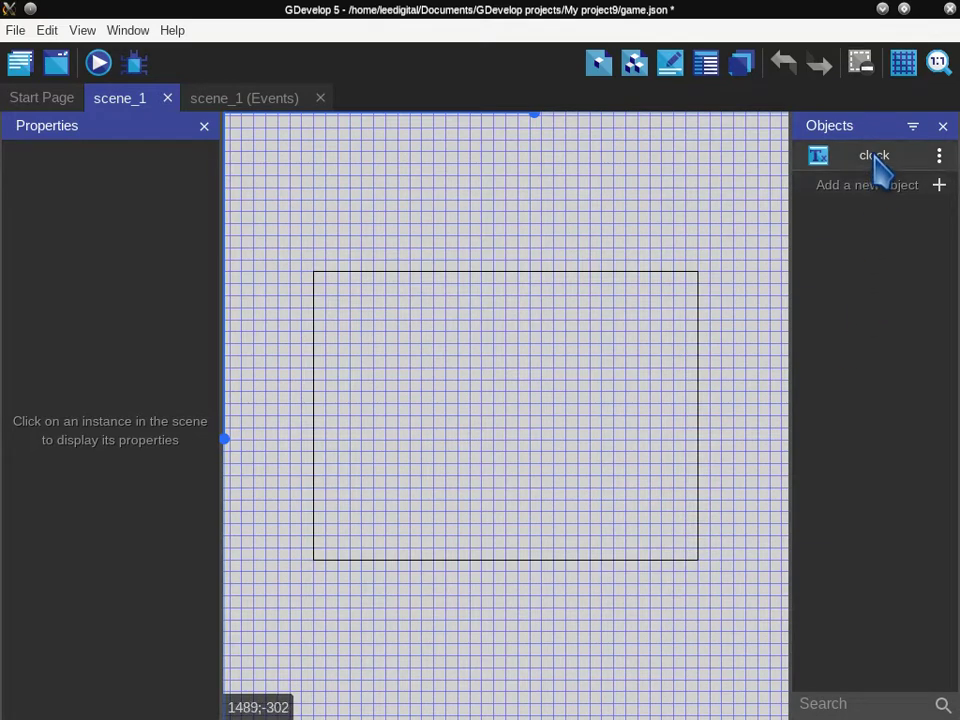
# - Place an instance of the clock text object in the scene at X 256, Y 128 and select it
pyautogui.moveTo(862, 152); pyautogui.dragTo(416, 332)
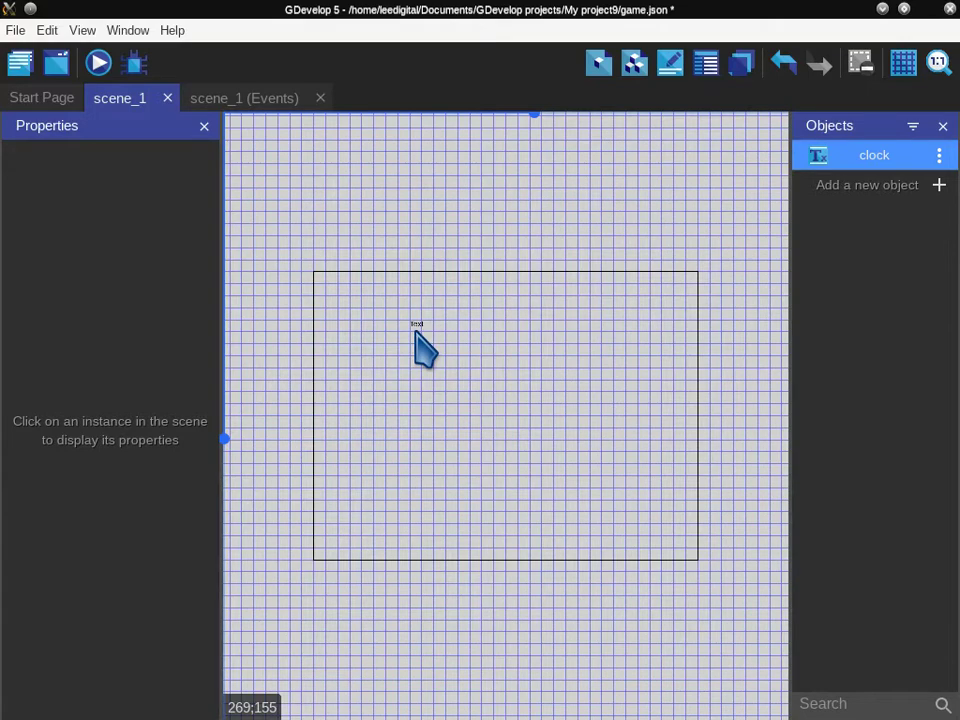
pyautogui.scroll(1, 416, 332)
pyautogui.scroll(1, 416, 332)
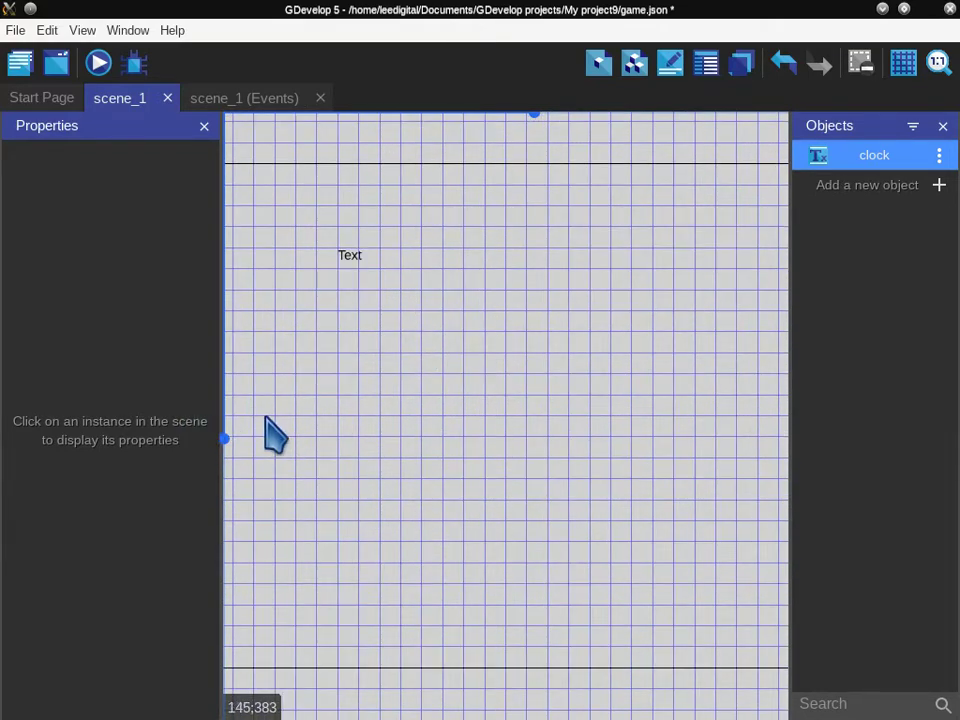
pyautogui.moveTo(324, 379); pyautogui.dragTo(631, 400, button='middle')
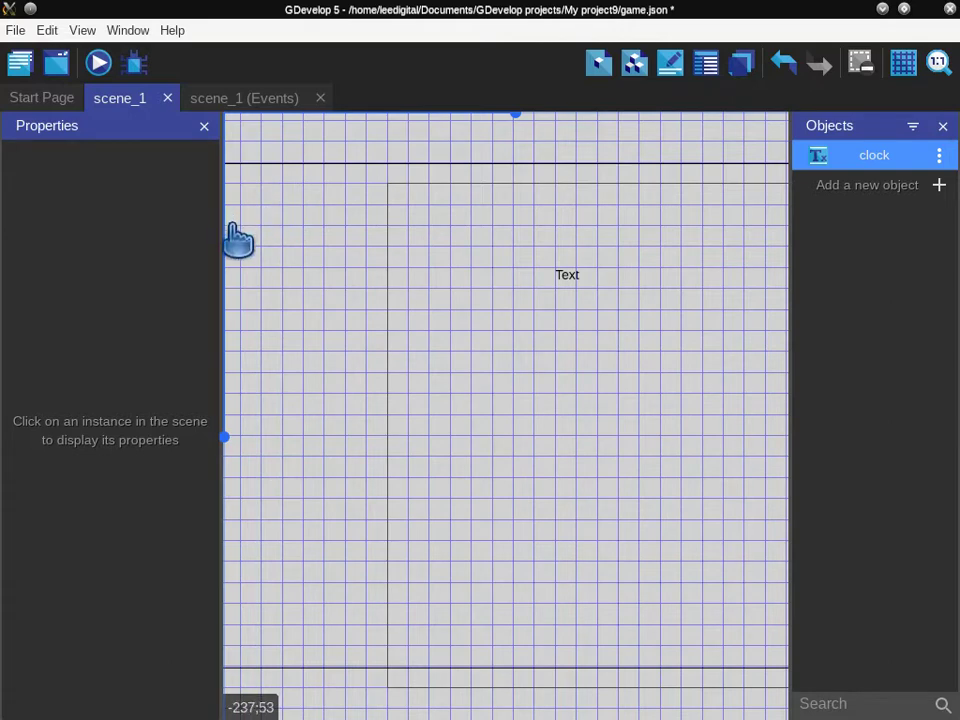
pyautogui.click(561, 281)
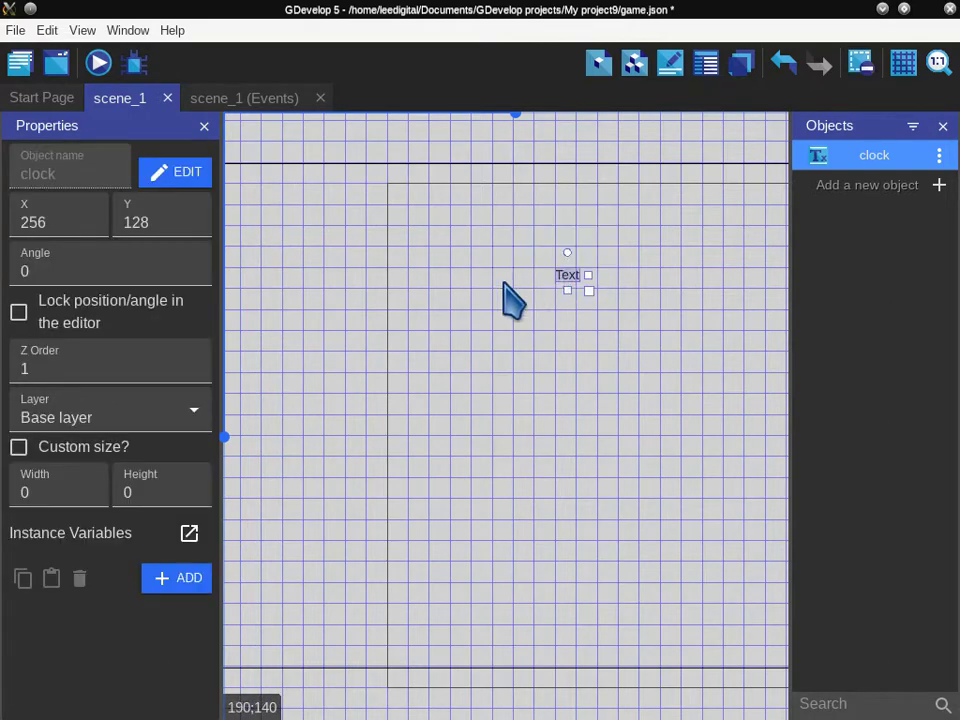
# - Add a new layer to scene_1 and name it clock
pyautogui.click(104, 424)
pyautogui.click(118, 440)
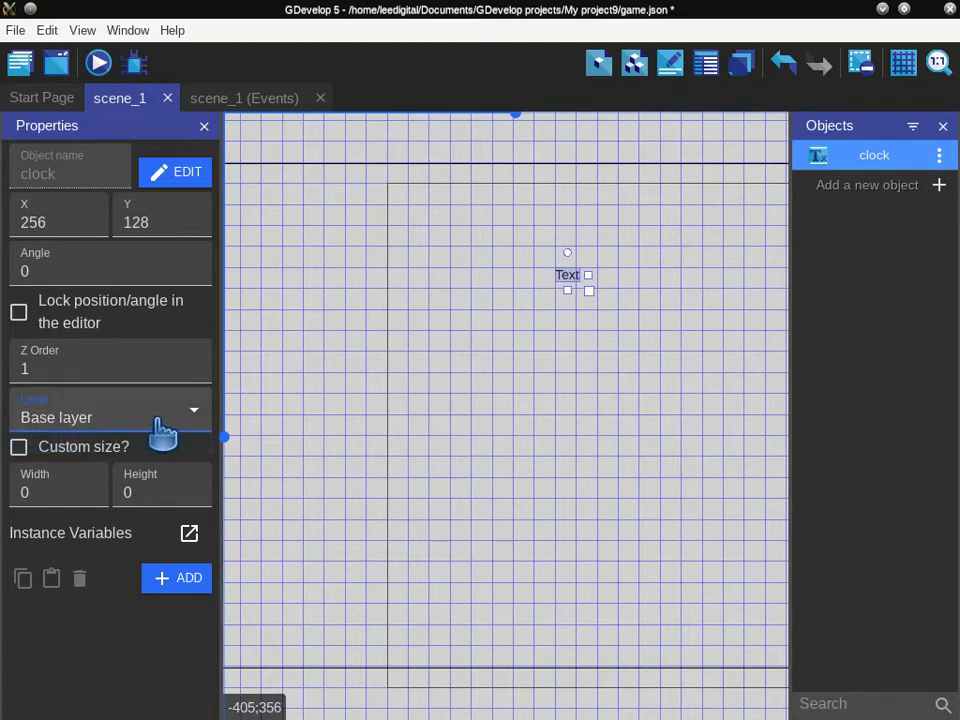
pyautogui.click(741, 64)
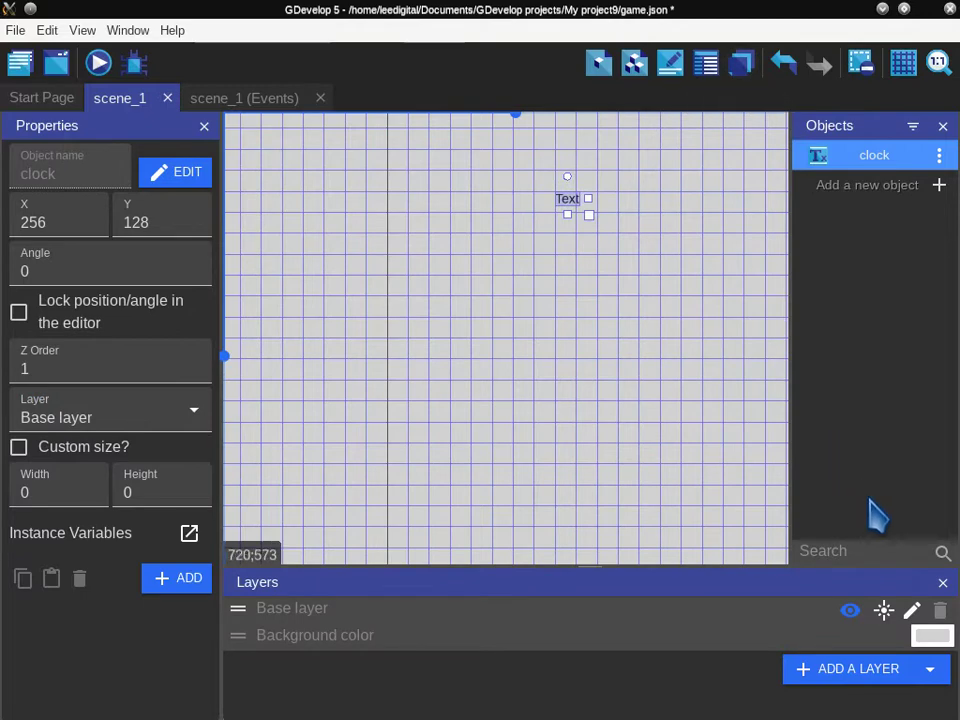
pyautogui.click(845, 670)
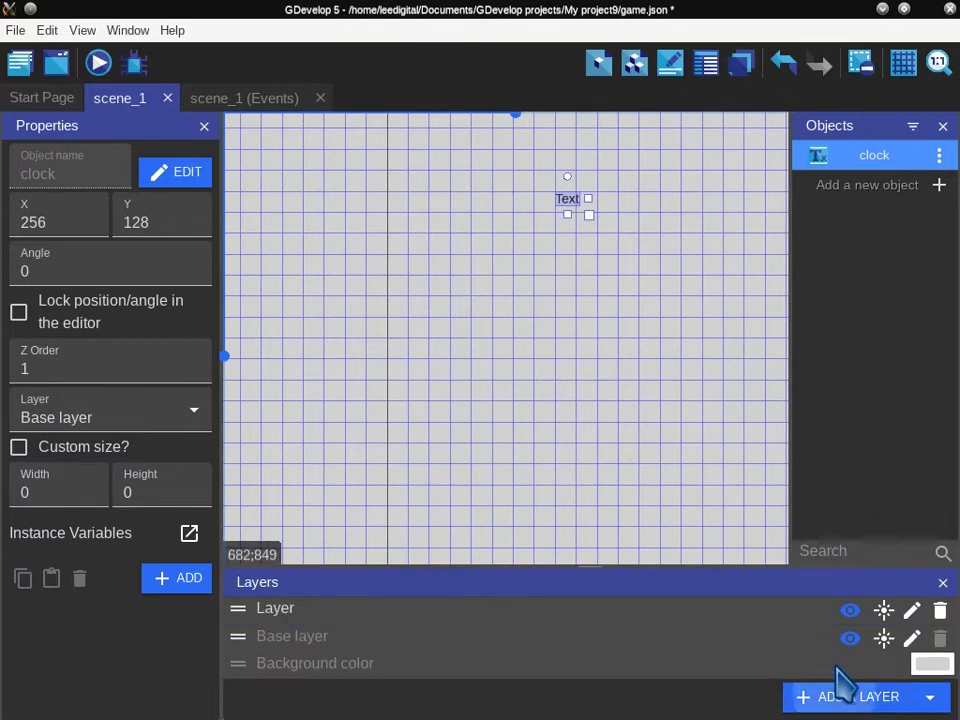
pyautogui.click(439, 608)
pyautogui.doubleClick(439, 608)
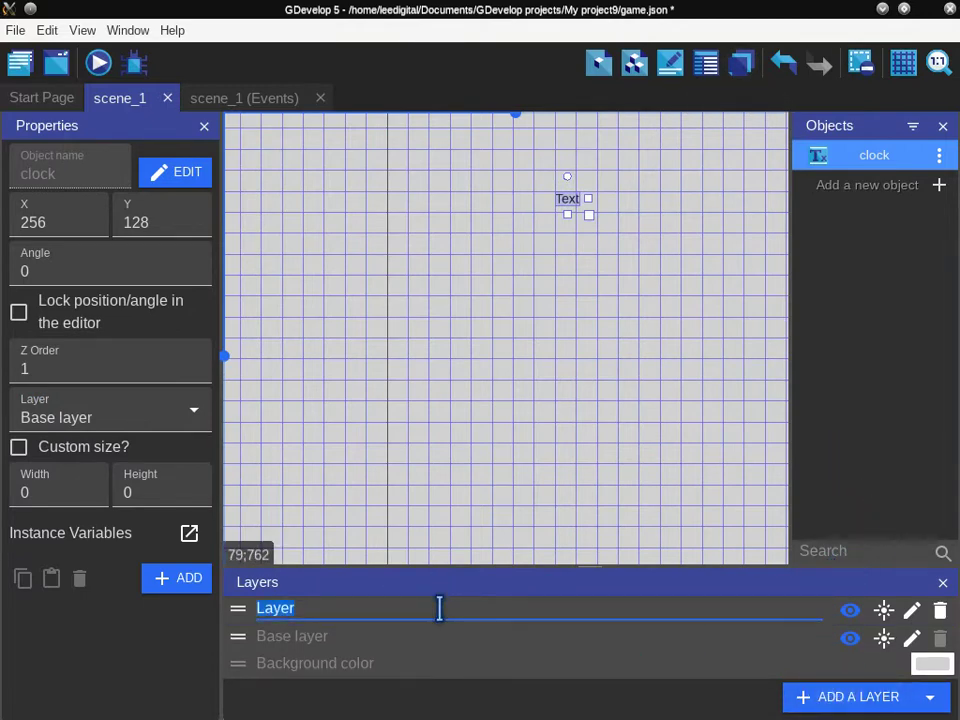
pyautogui.write('clock')
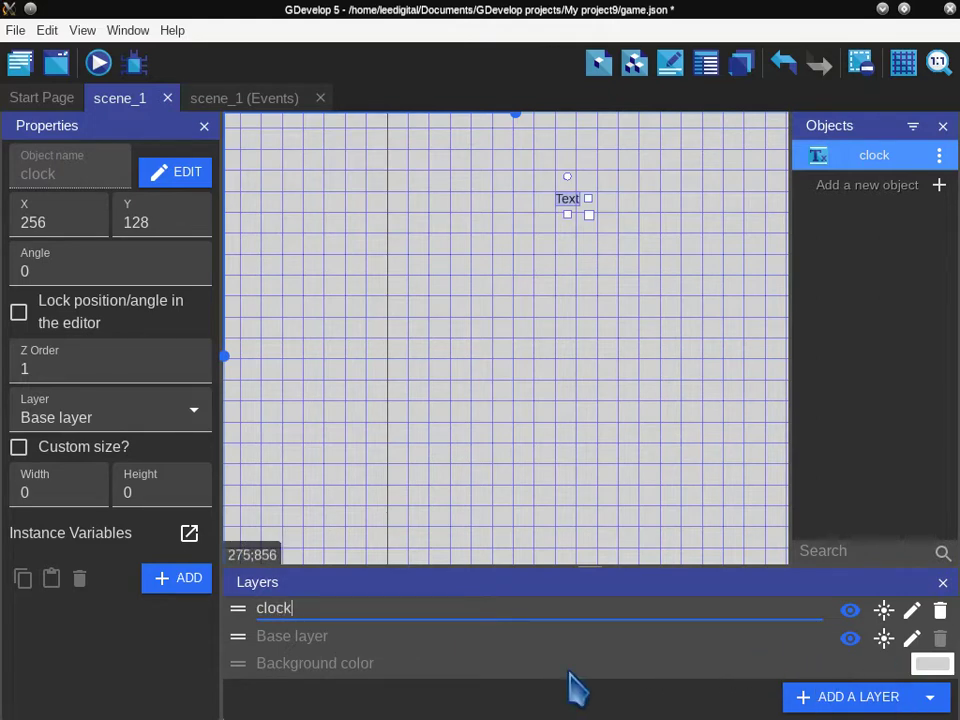
pyautogui.click(943, 584)
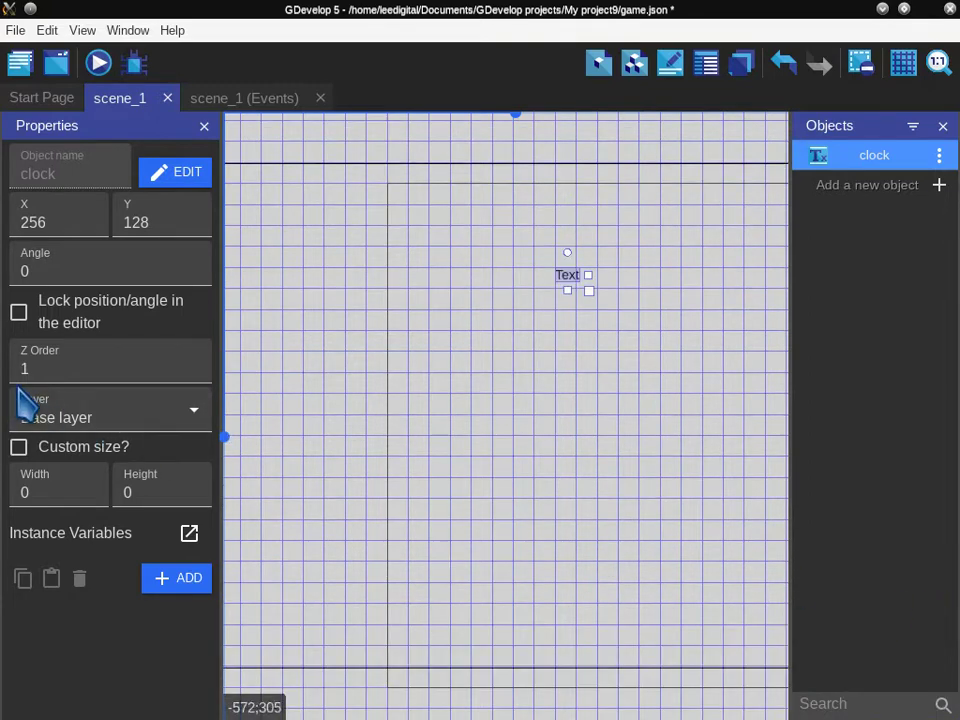
# - Assign the selected text instance to the clock layer and save the project
pyautogui.click(60, 418)
pyautogui.click(78, 464)
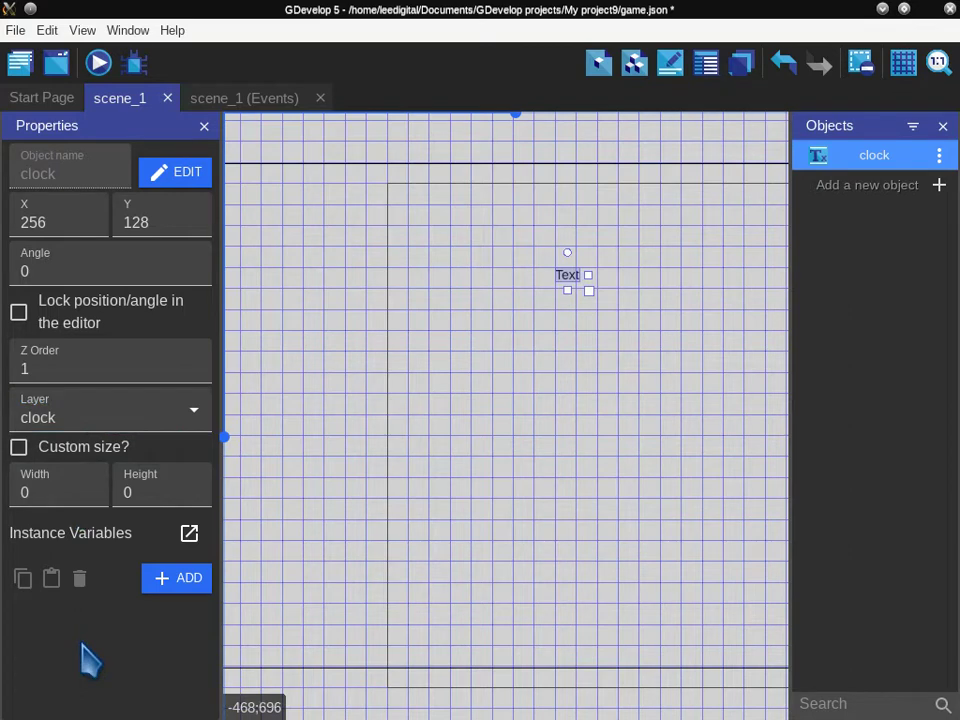
pyautogui.hotkey('ctrl', 's')
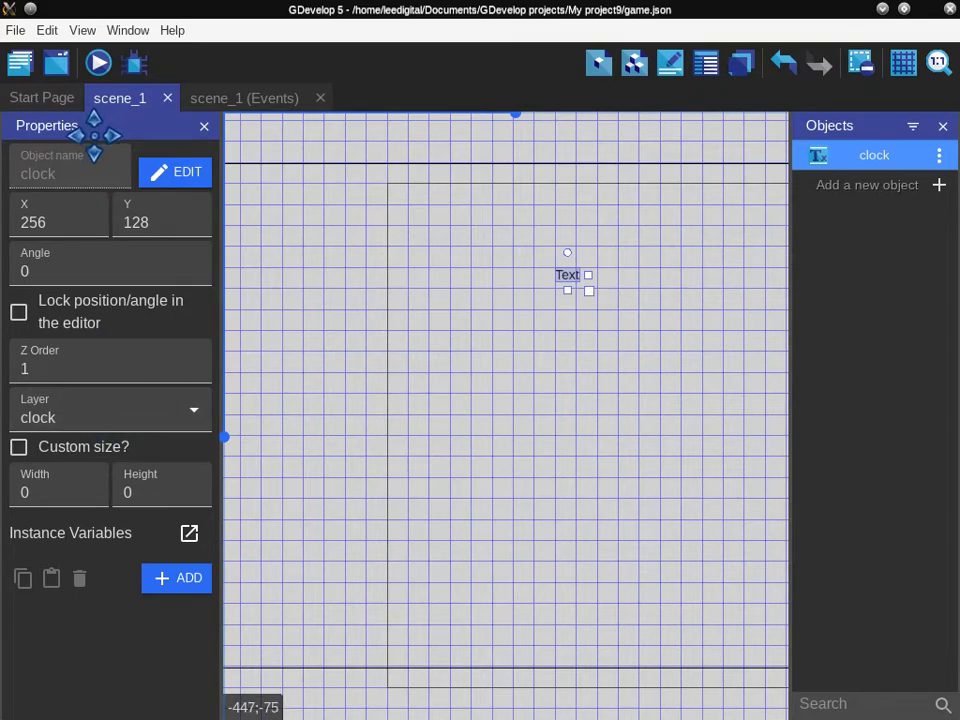
# - Add a new external events sheet to the project
pyautogui.click(20, 63)
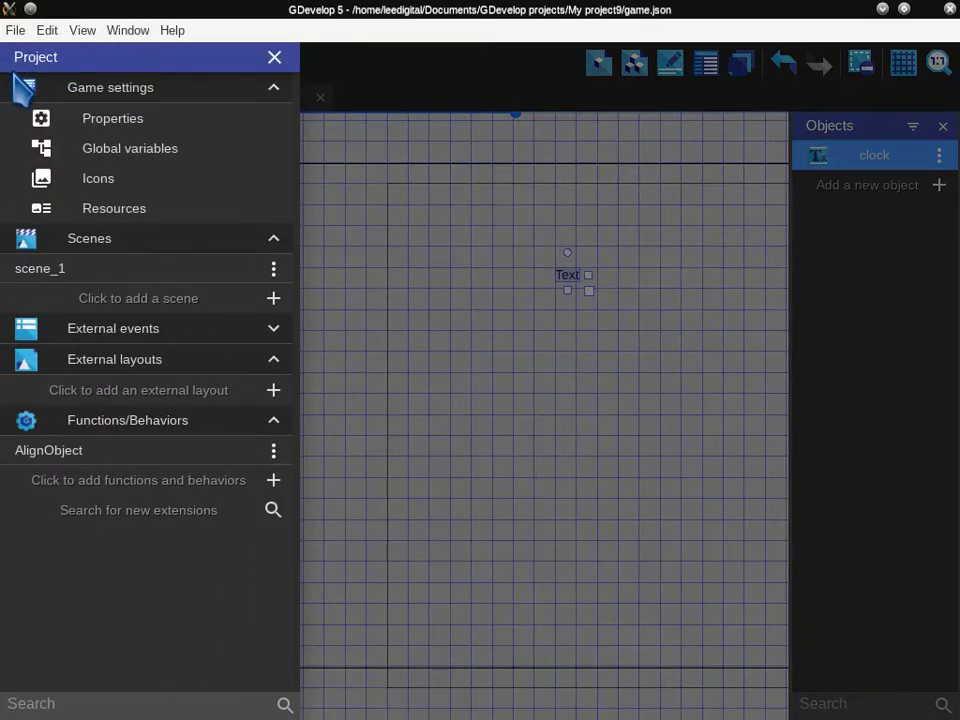
pyautogui.click(262, 333)
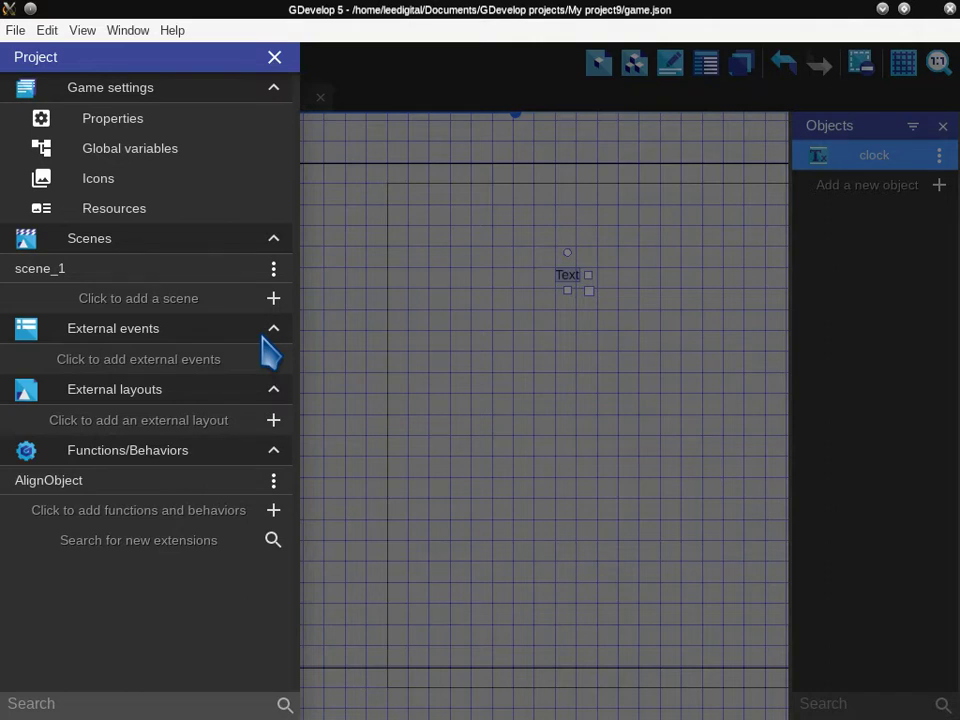
pyautogui.click(214, 362)
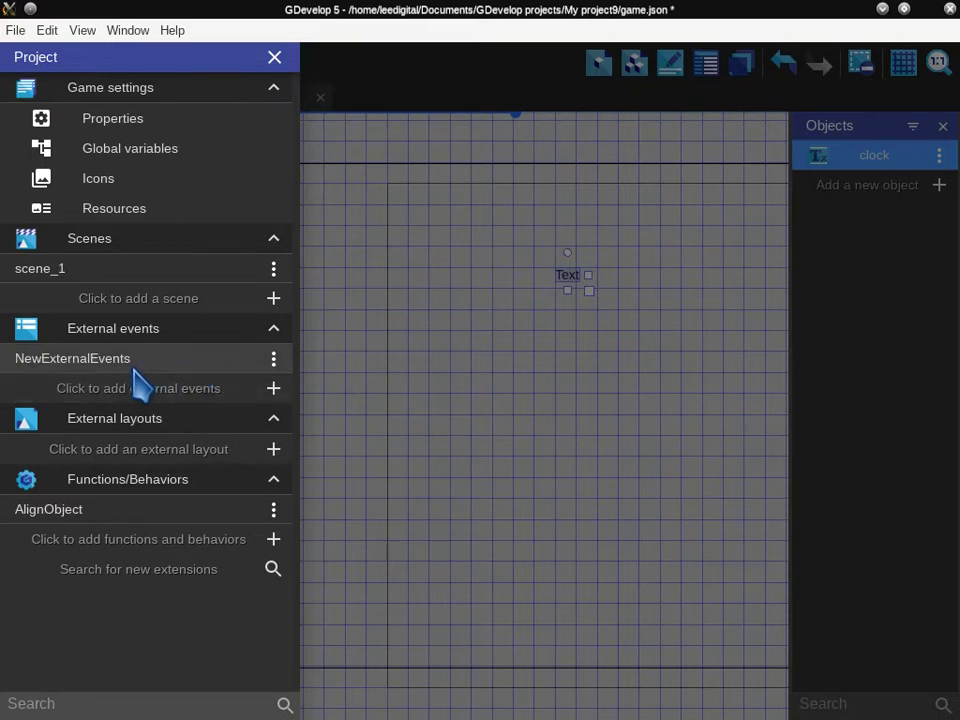
pyautogui.click(275, 361)
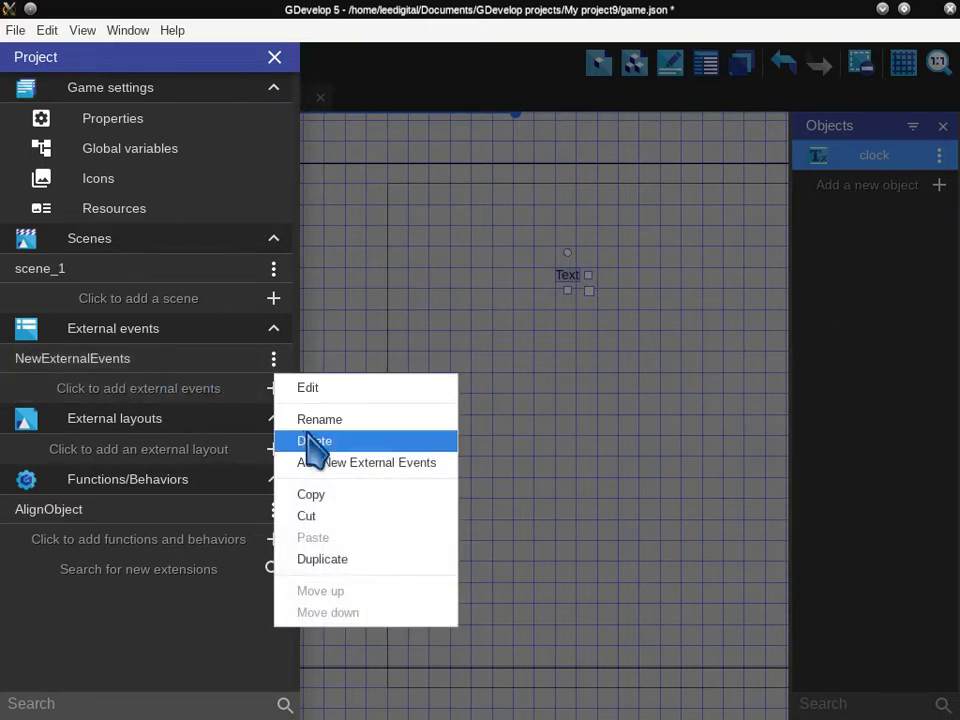
pyautogui.click(318, 419)
pyautogui.click(311, 444)
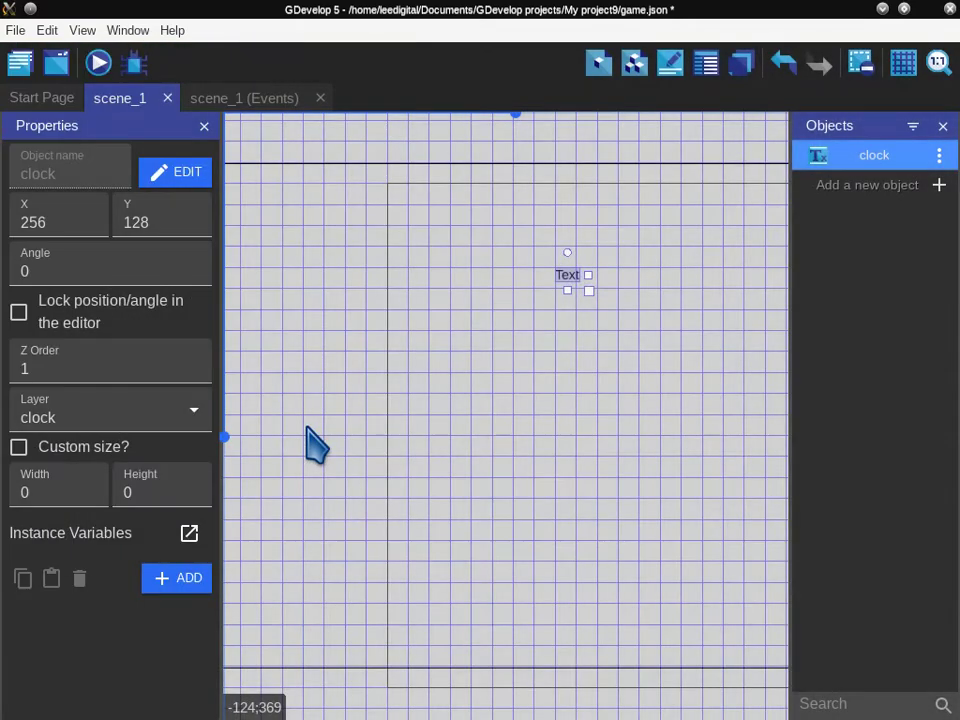
pyautogui.click(19, 63)
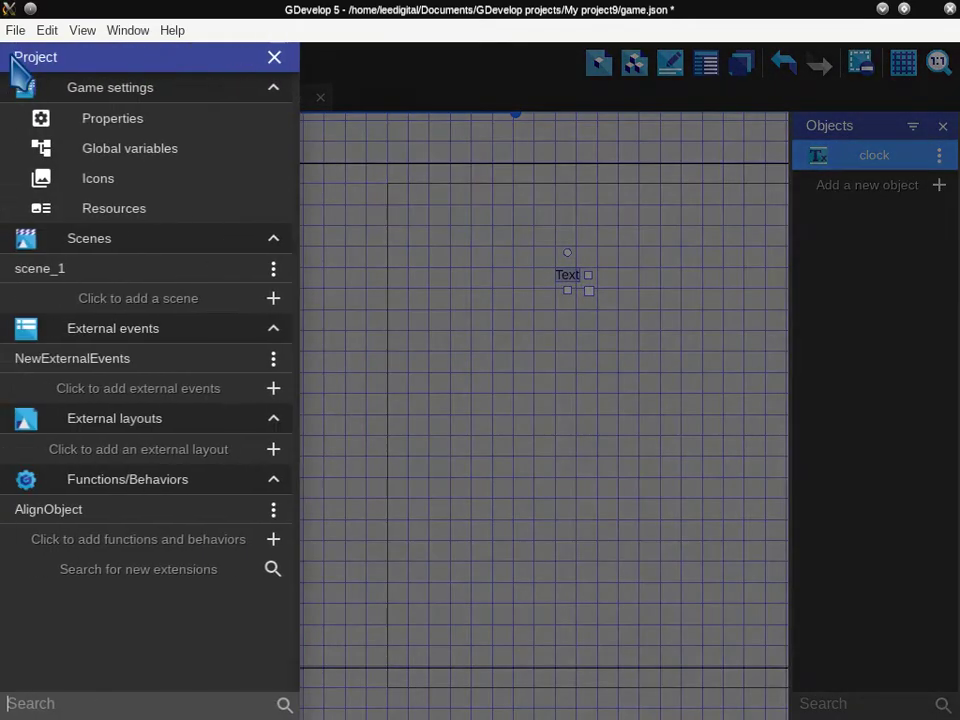
# - Rename the new external events sheet as clock_external_event
pyautogui.click(272, 360)
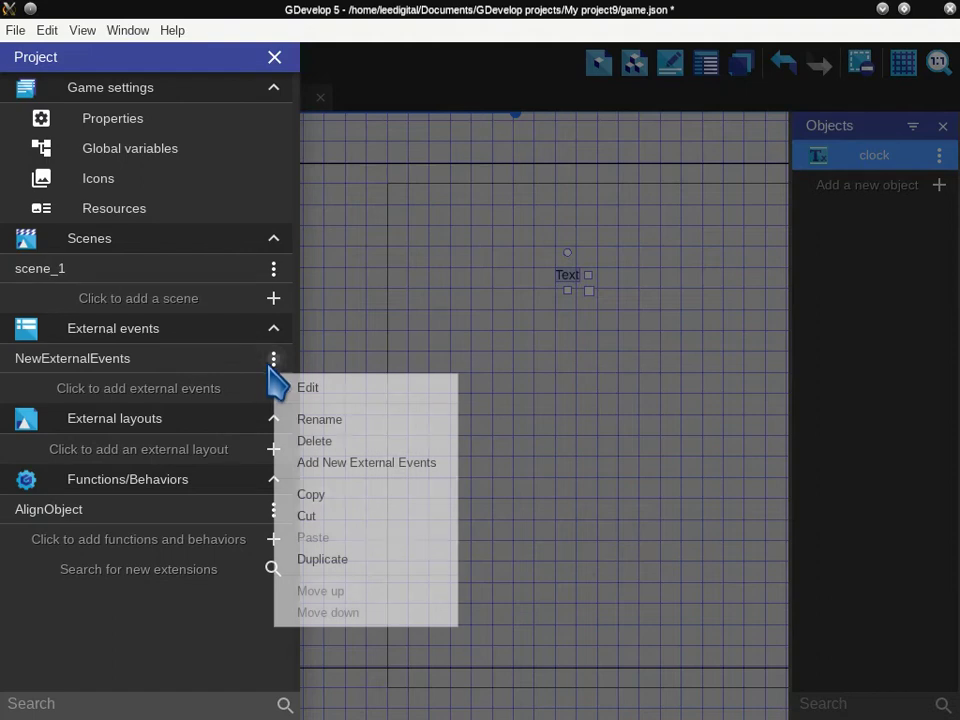
pyautogui.click(278, 421)
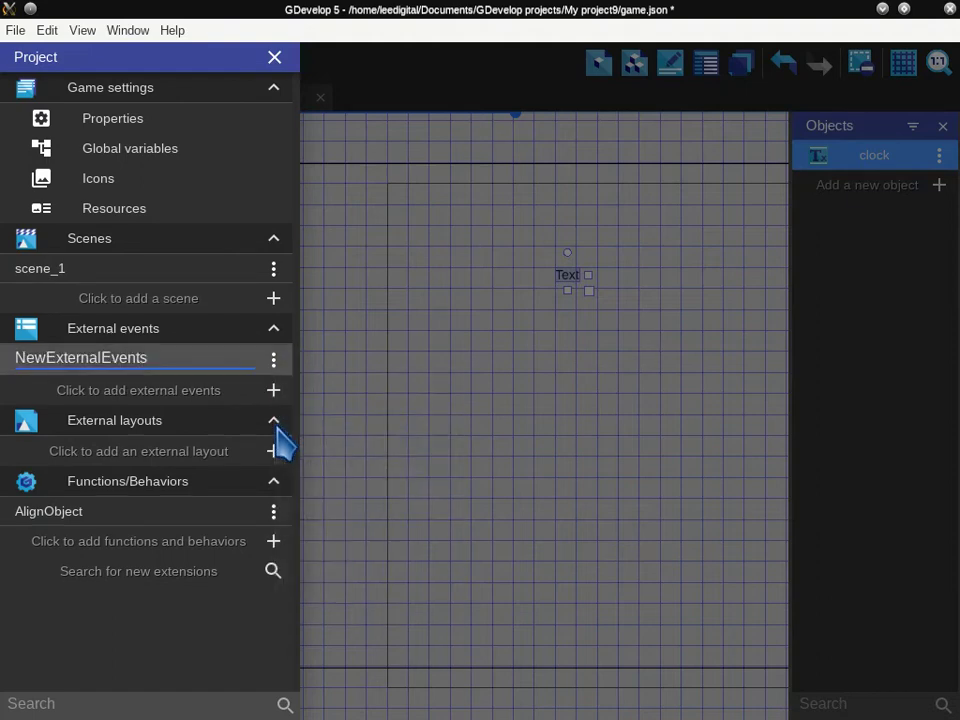
pyautogui.hotkey('ctrl', 'a')
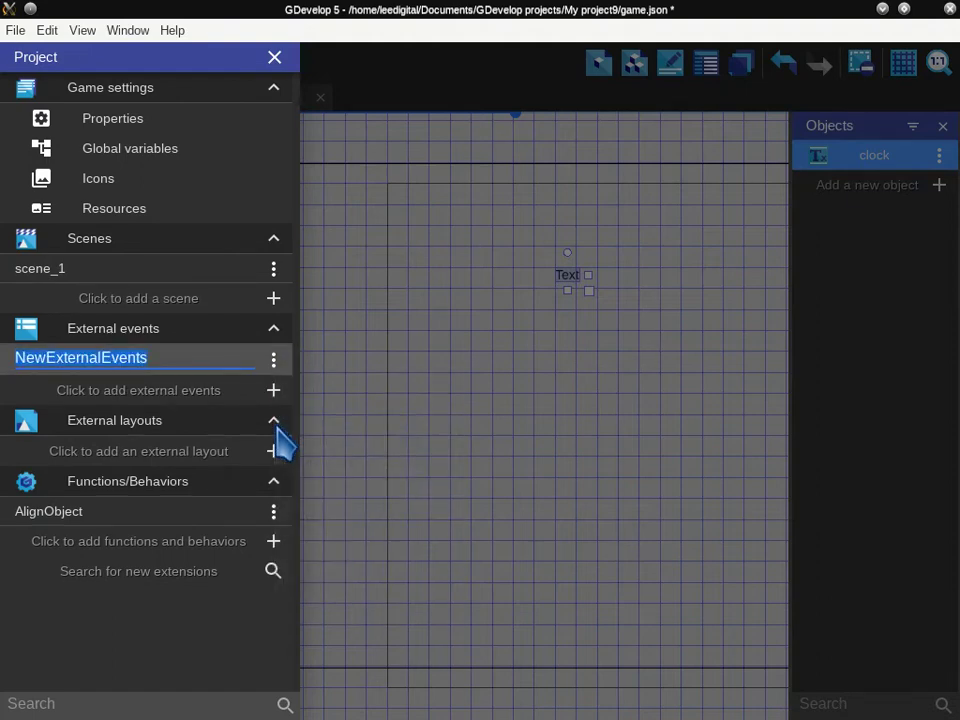
pyautogui.write('clcok_exterba')
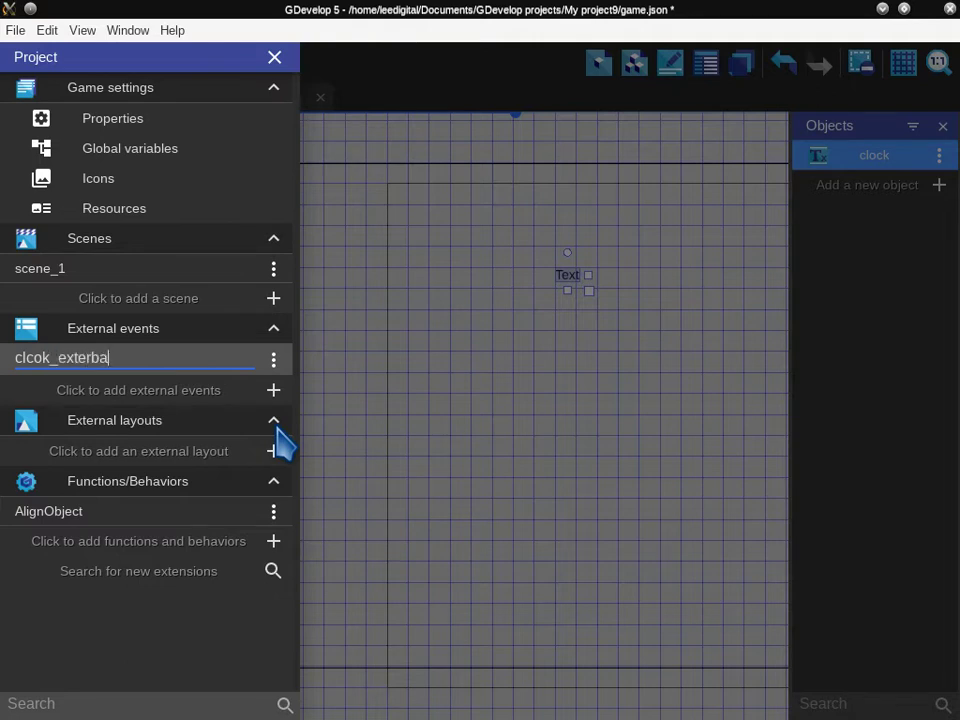
pyautogui.press('BackSpace')
pyautogui.press('BackSpace')
pyautogui.press('BackSpace')
pyautogui.press('BackSpace')
pyautogui.press('BackSpace')
pyautogui.write('lock')
pyautogui.press('Return')
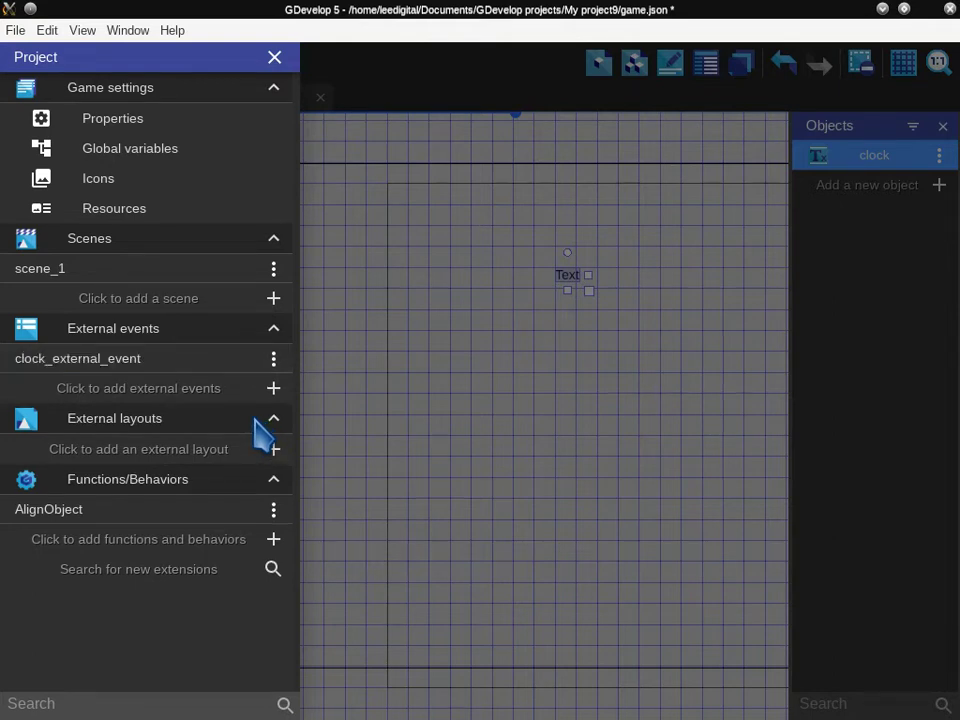
# - Open the clock_external_event sheet for editing and choose scene_1 as its associated scene
pyautogui.click(156, 359)
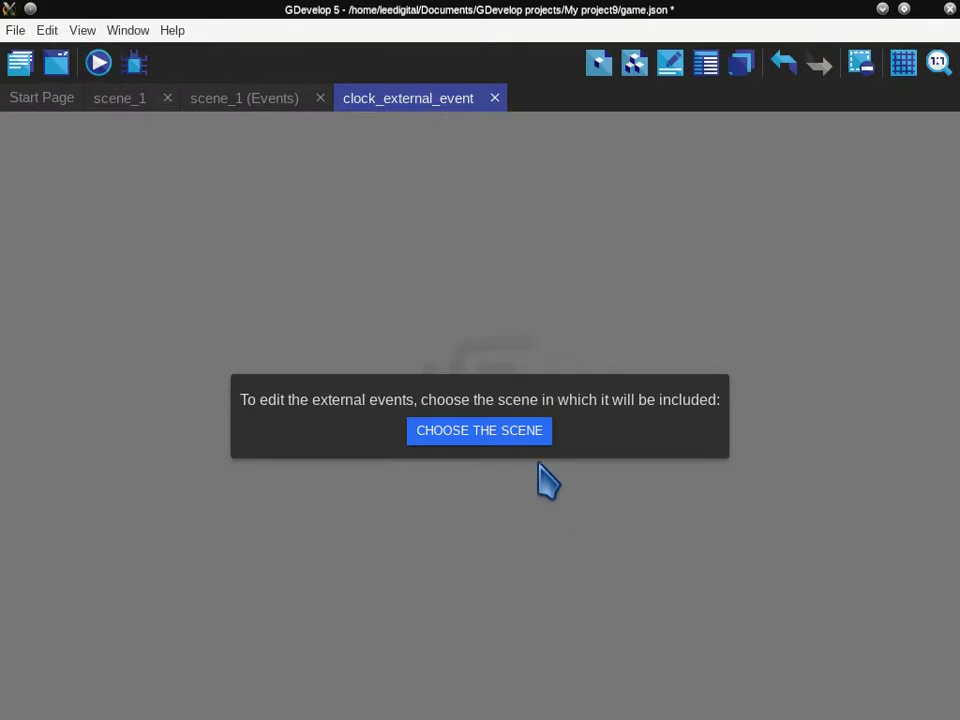
pyautogui.click(510, 436)
pyautogui.click(272, 400)
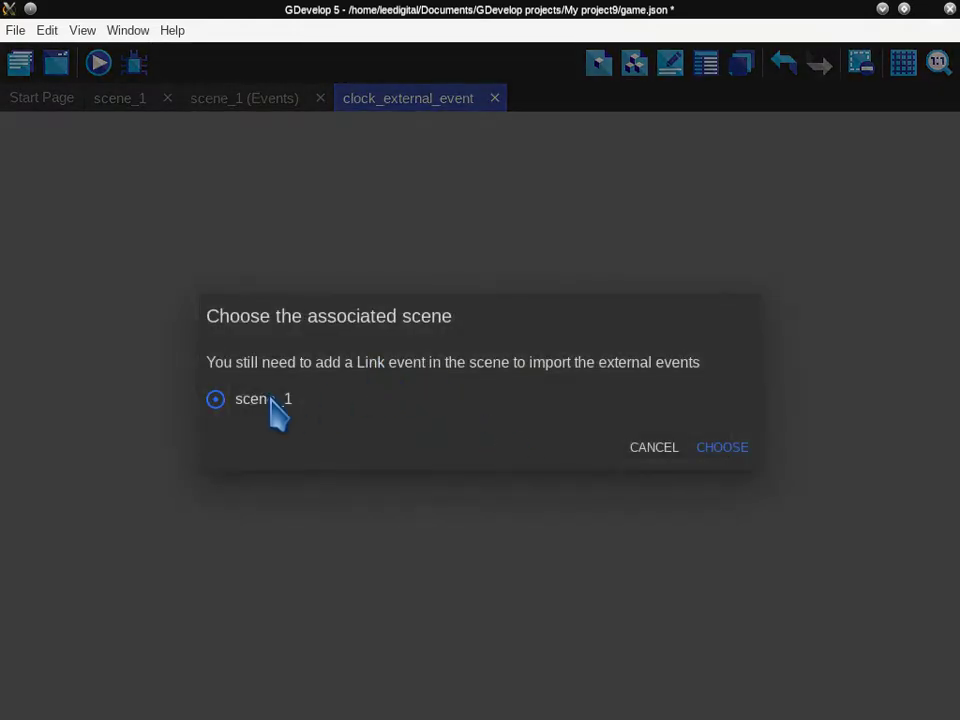
pyautogui.click(713, 449)
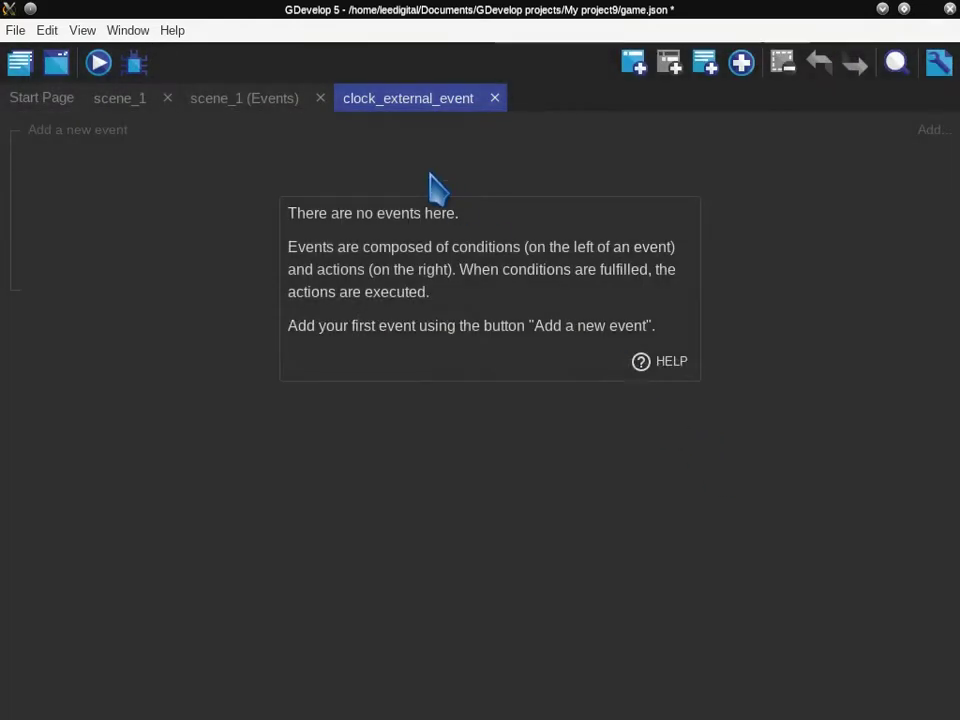
# - Add a group event to the external events sheet and name it "Usando alinahmento de objetos na tela"
pyautogui.click(106, 131)
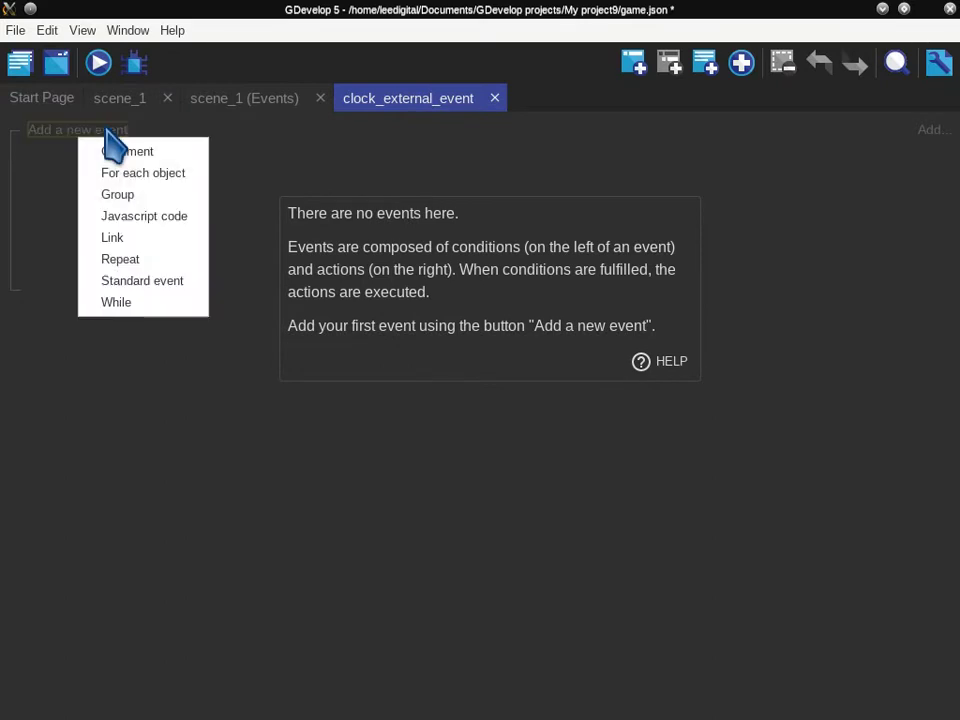
pyautogui.click(135, 196)
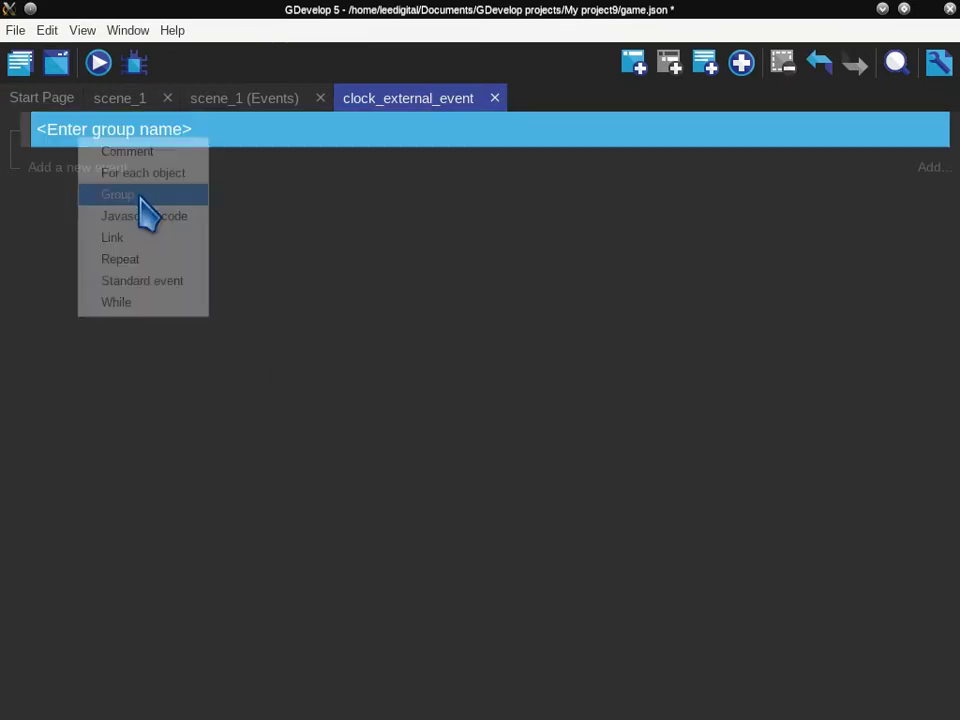
pyautogui.click(212, 128)
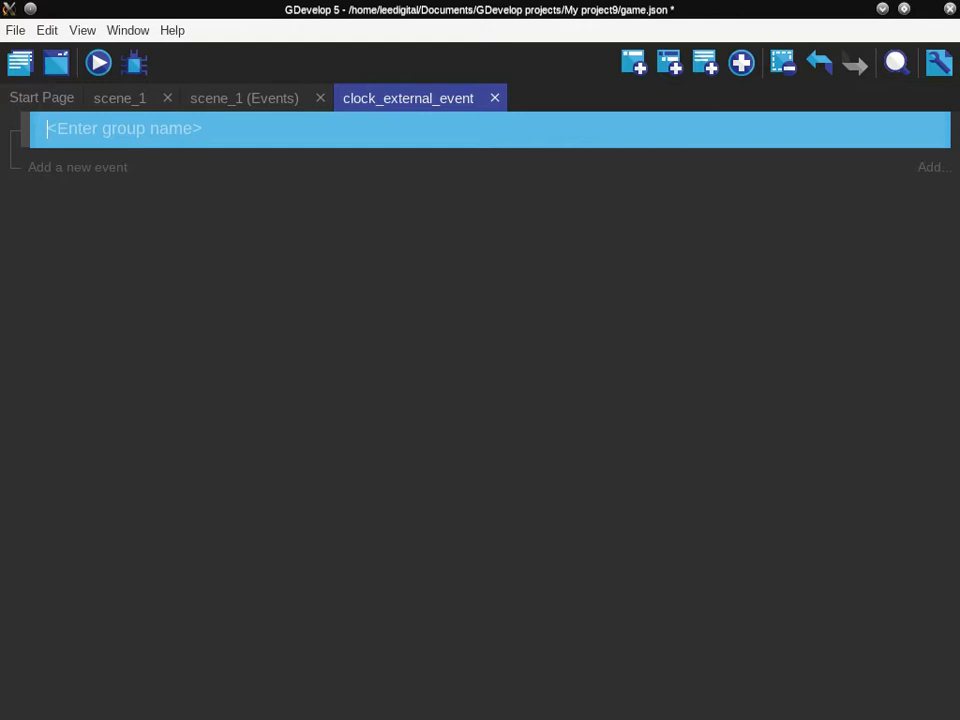
pyautogui.click(206, 132)
pyautogui.write('Usn')
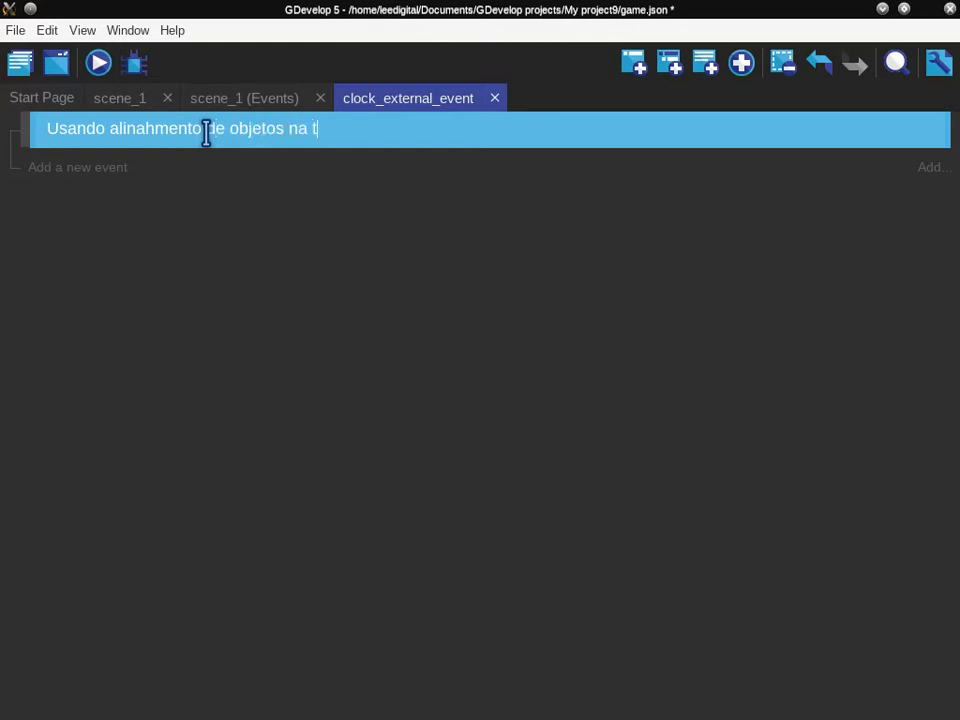
pyautogui.write('a')
pyautogui.click(223, 176)
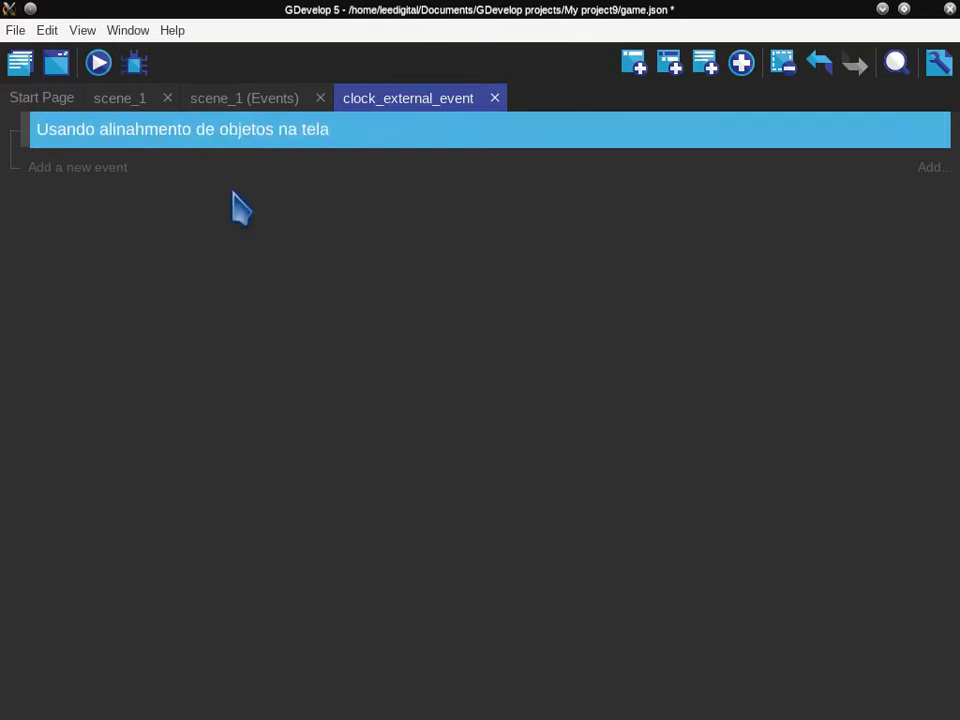
# - Add a sub-event under the group "Usando alinahmento de objetos na tela"
pyautogui.rightClick(470, 142)
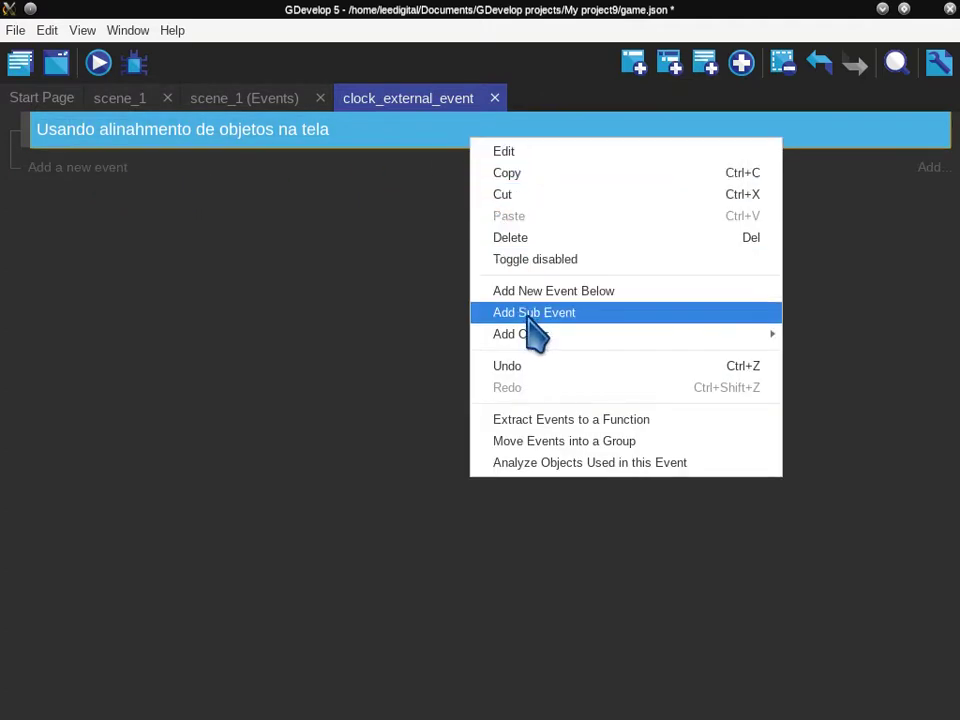
pyautogui.click(530, 314)
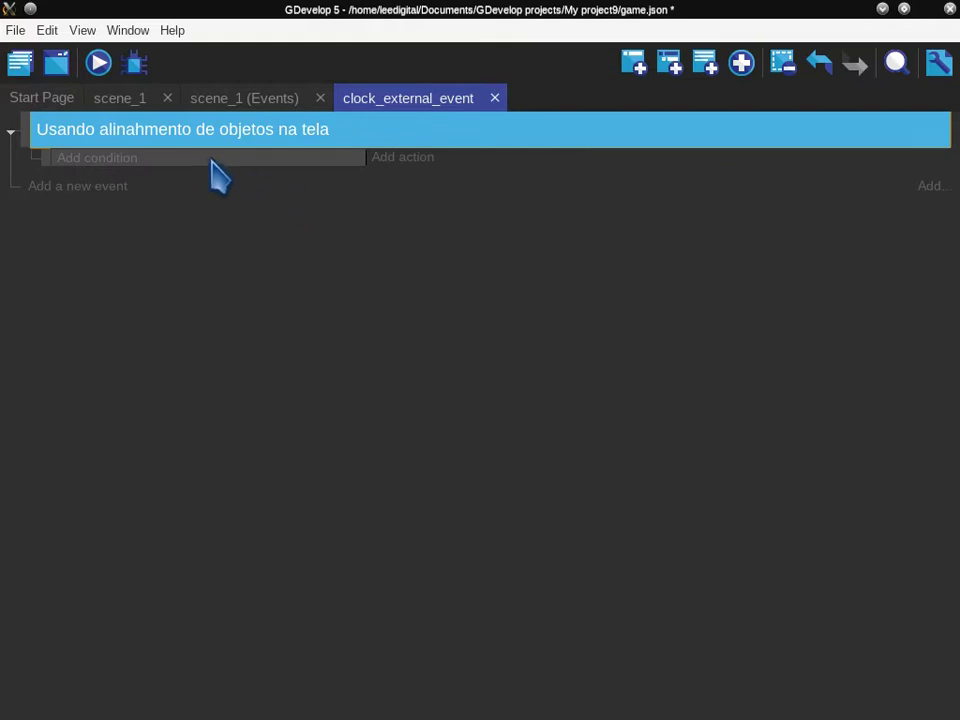
pyautogui.click(399, 157)
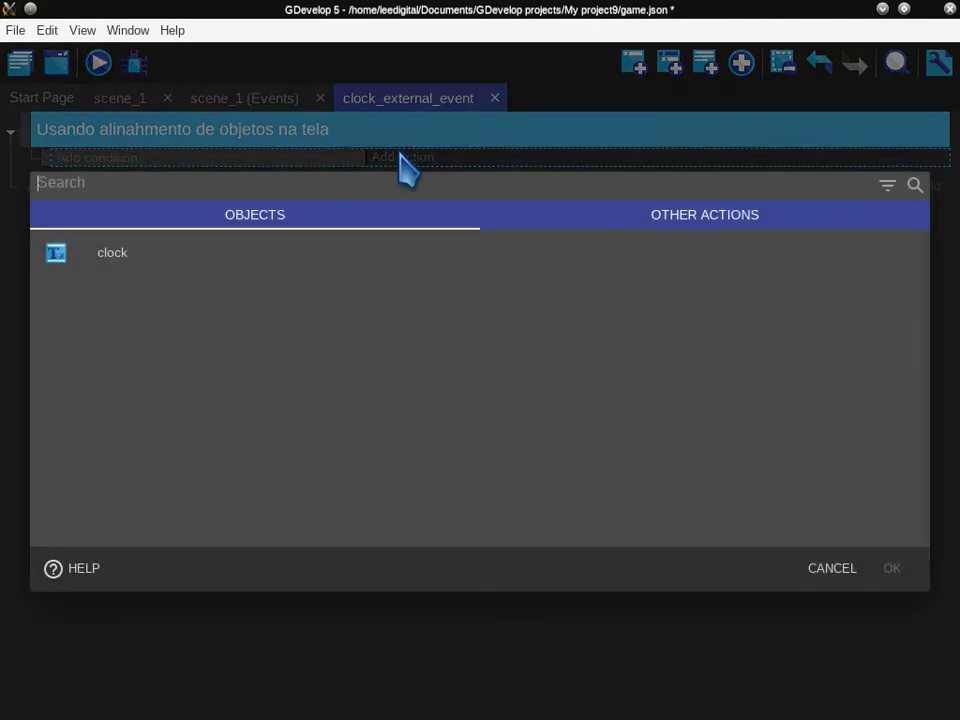
pyautogui.click(628, 216)
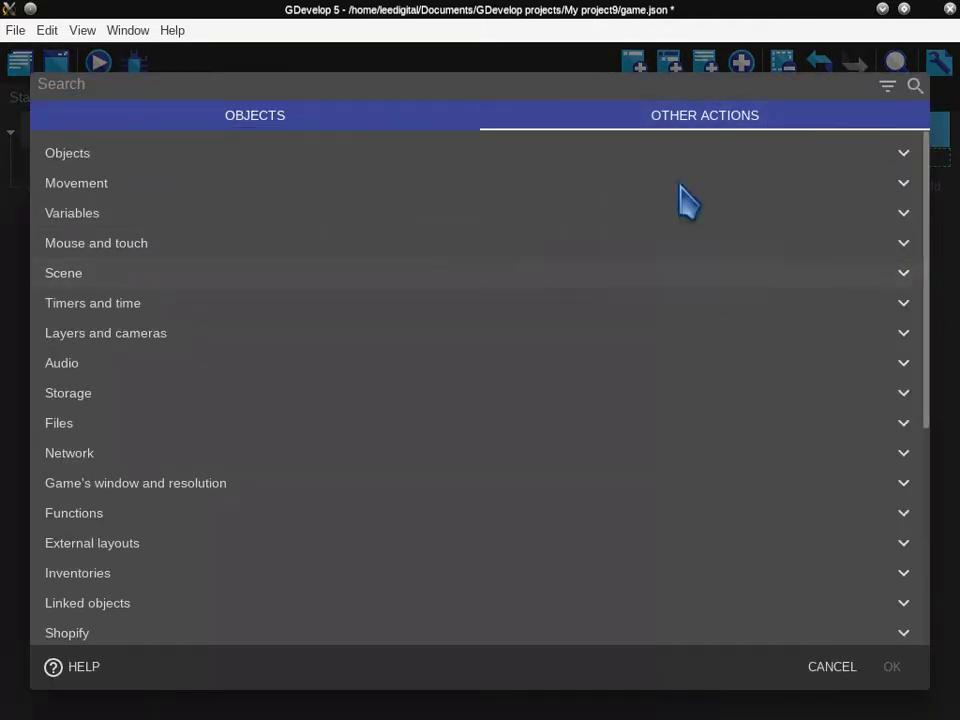
pyautogui.click(826, 667)
# - Add the "Align object to bottom of scene" action for the clock object to the sub-event and save the project
pyautogui.click(396, 158)
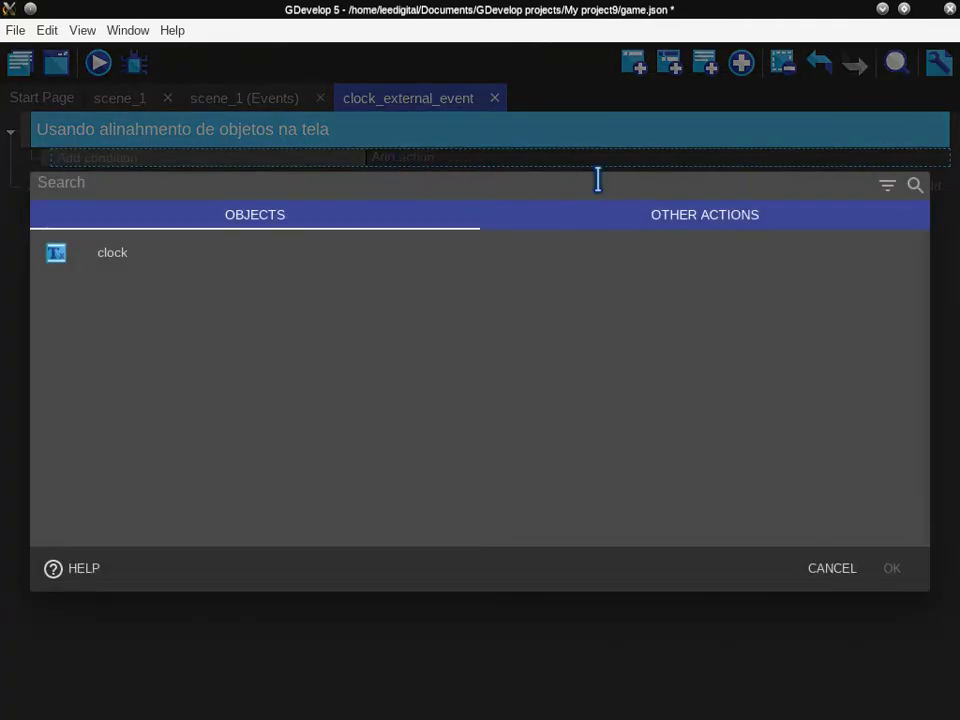
pyautogui.click(733, 218)
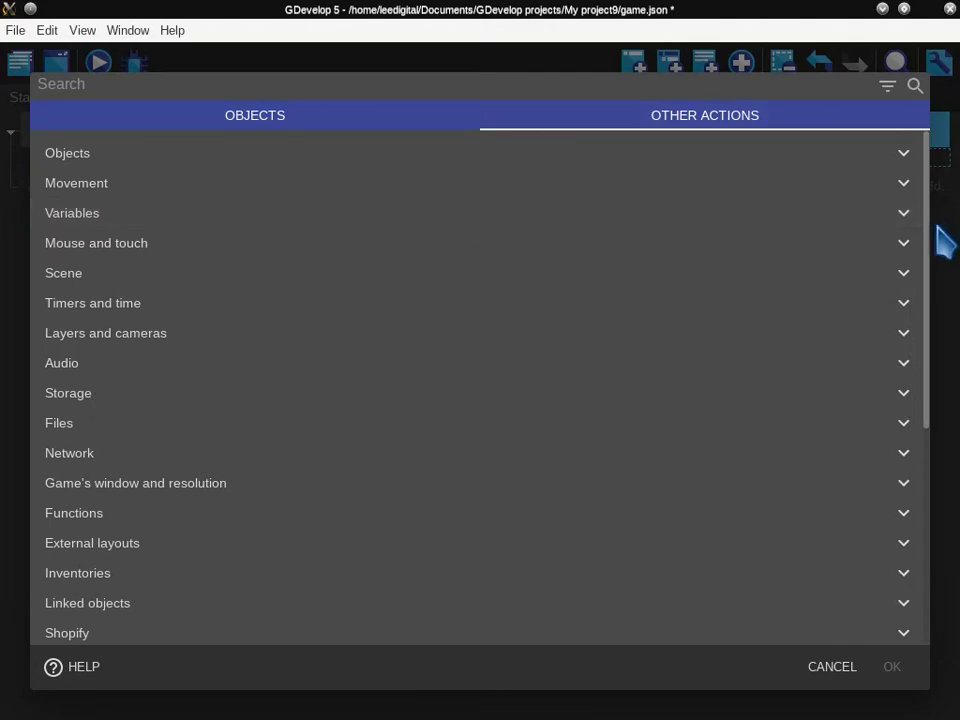
pyautogui.scroll(-4, 908, 475)
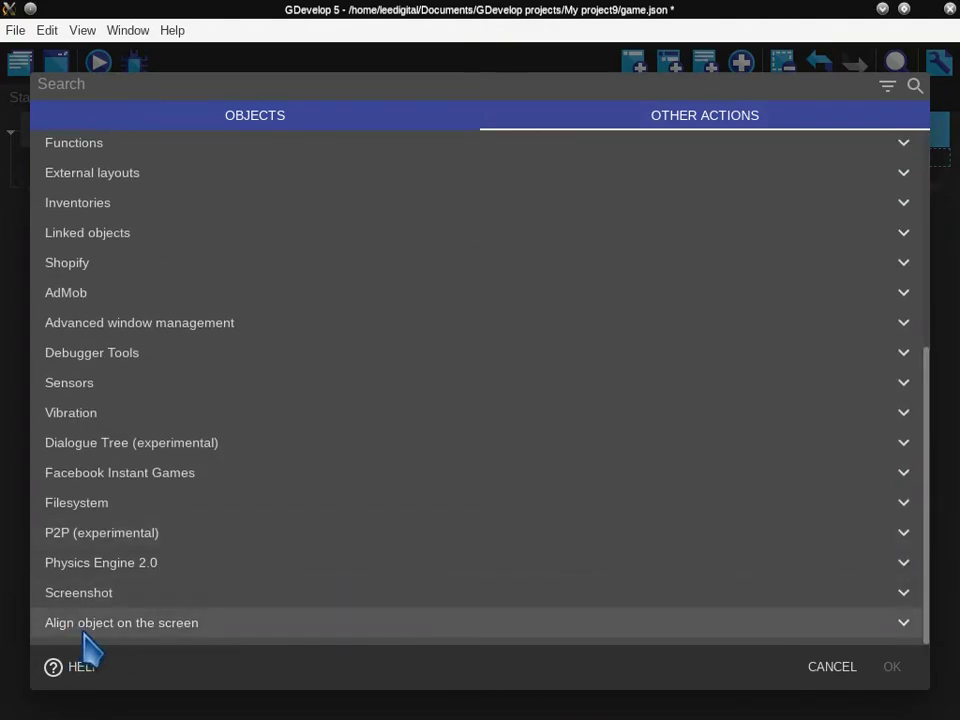
pyautogui.click(188, 628)
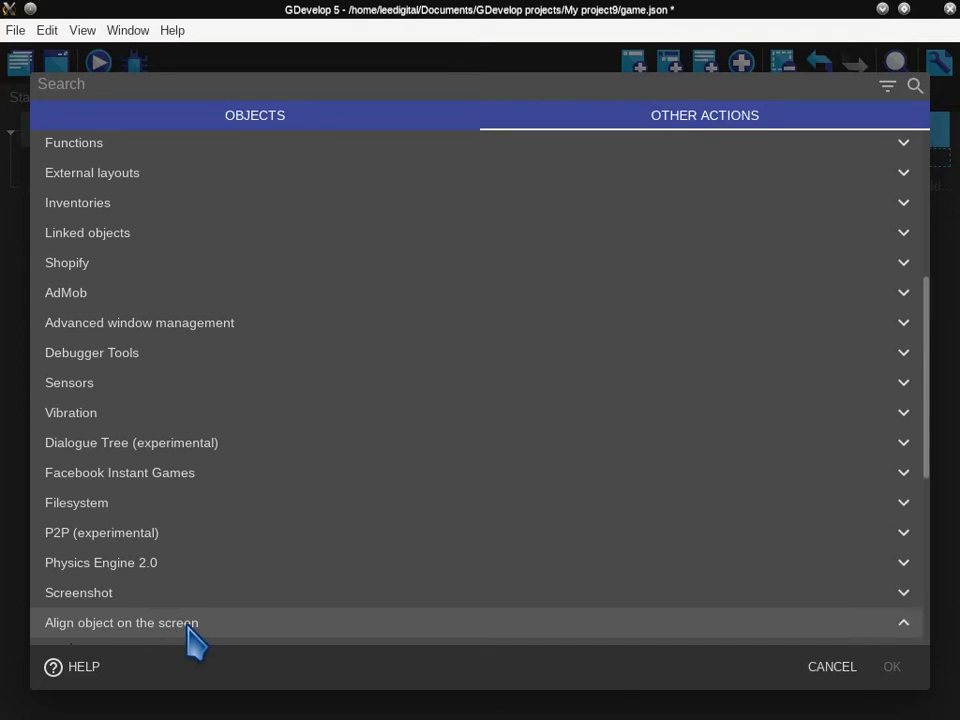
pyautogui.moveTo(934, 396); pyautogui.dragTo(926, 583)
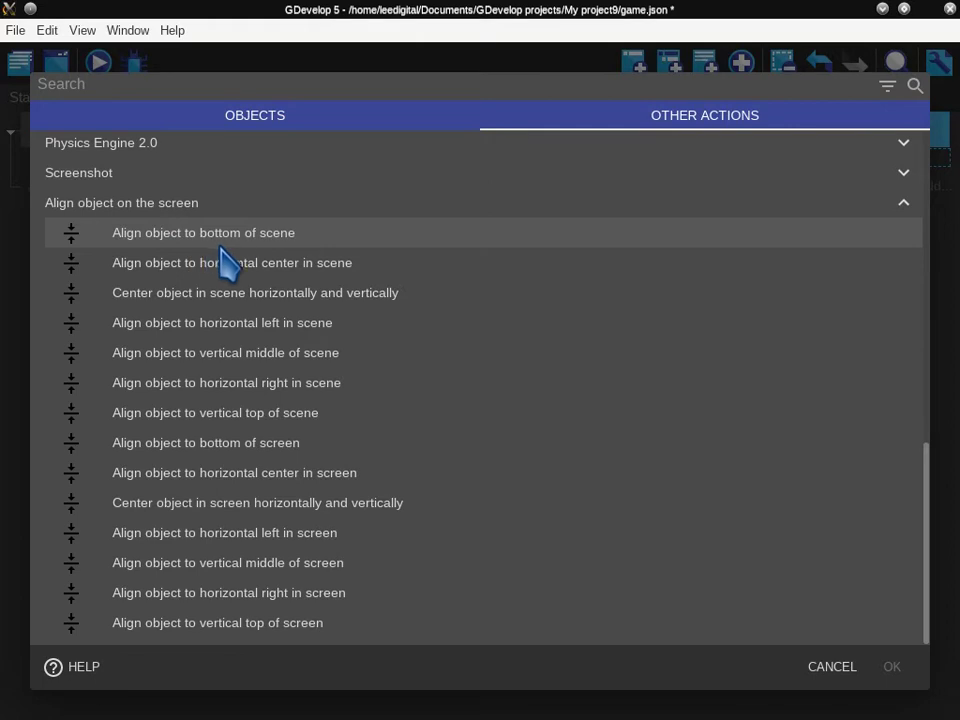
pyautogui.click(334, 240)
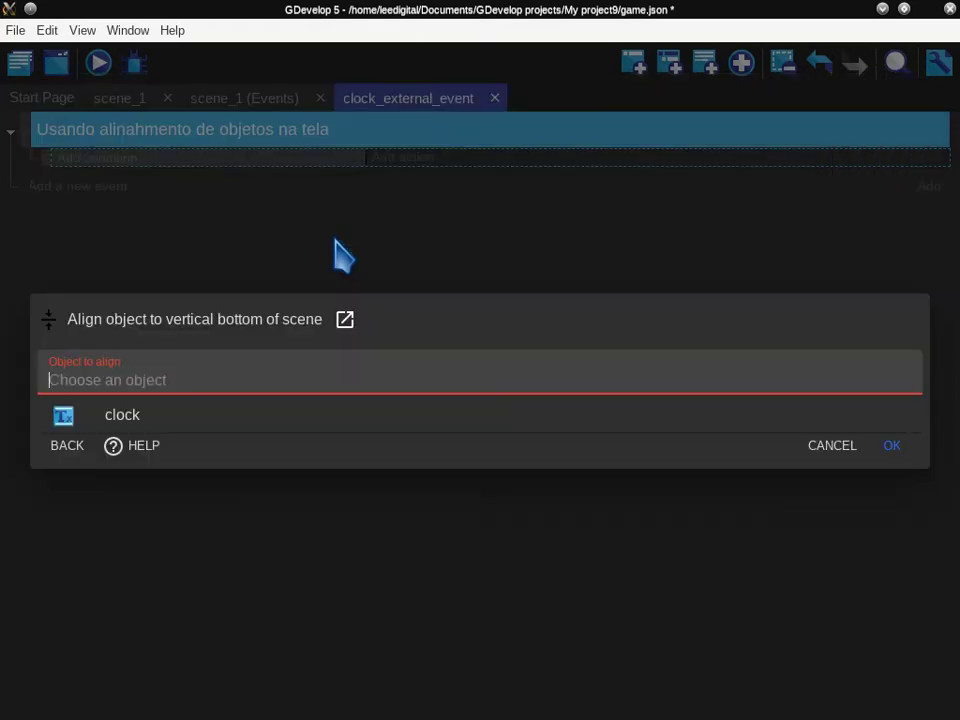
pyautogui.click(128, 418)
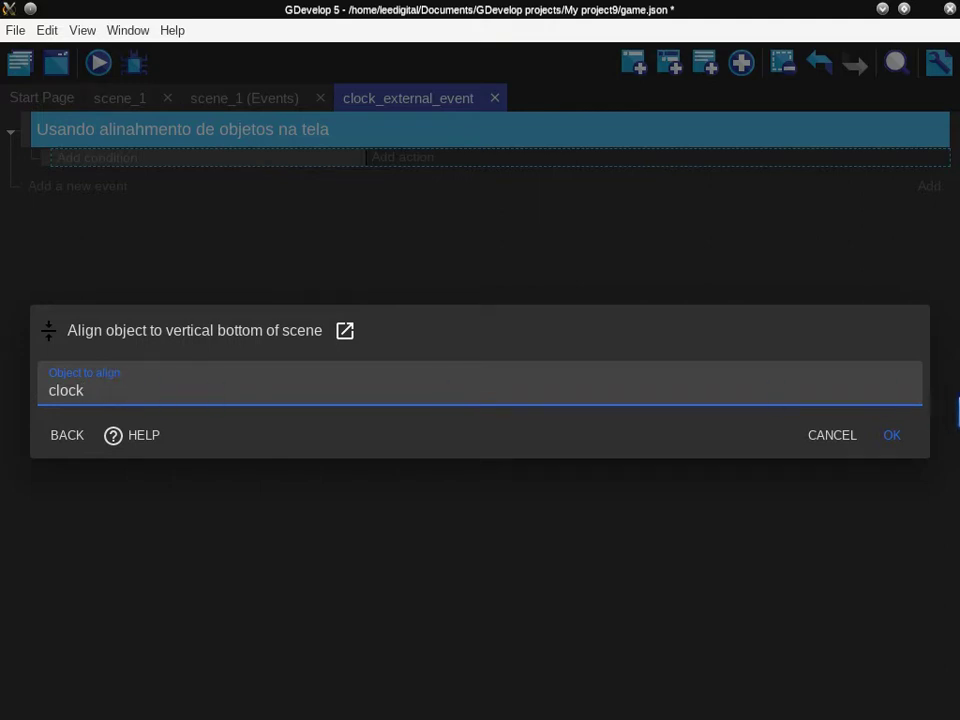
pyautogui.click(892, 436)
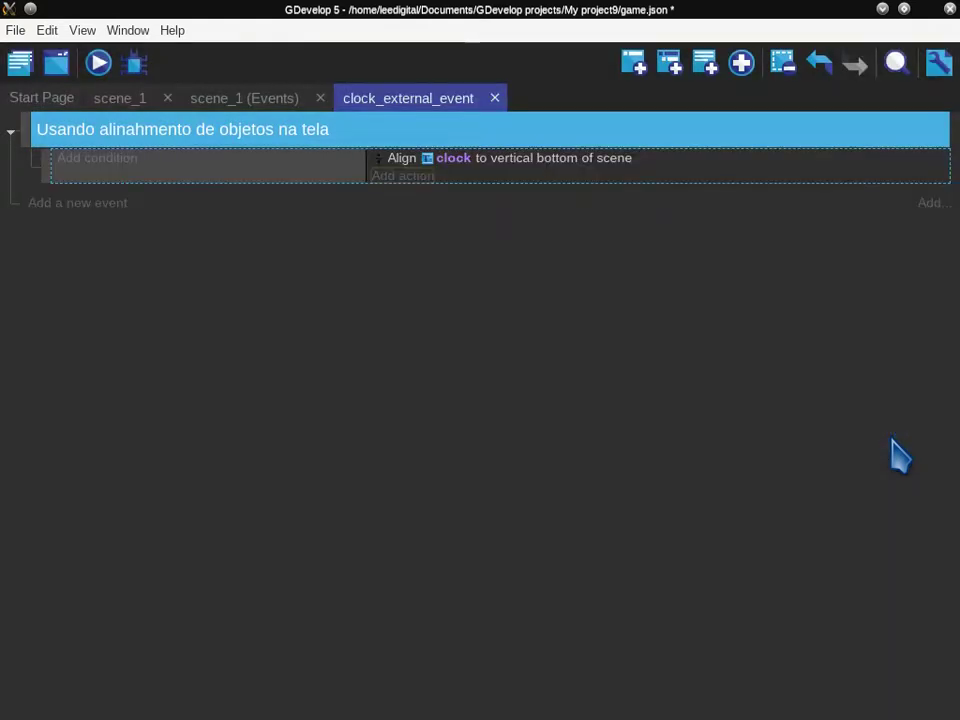
pyautogui.hotkey('ctrl', 's')
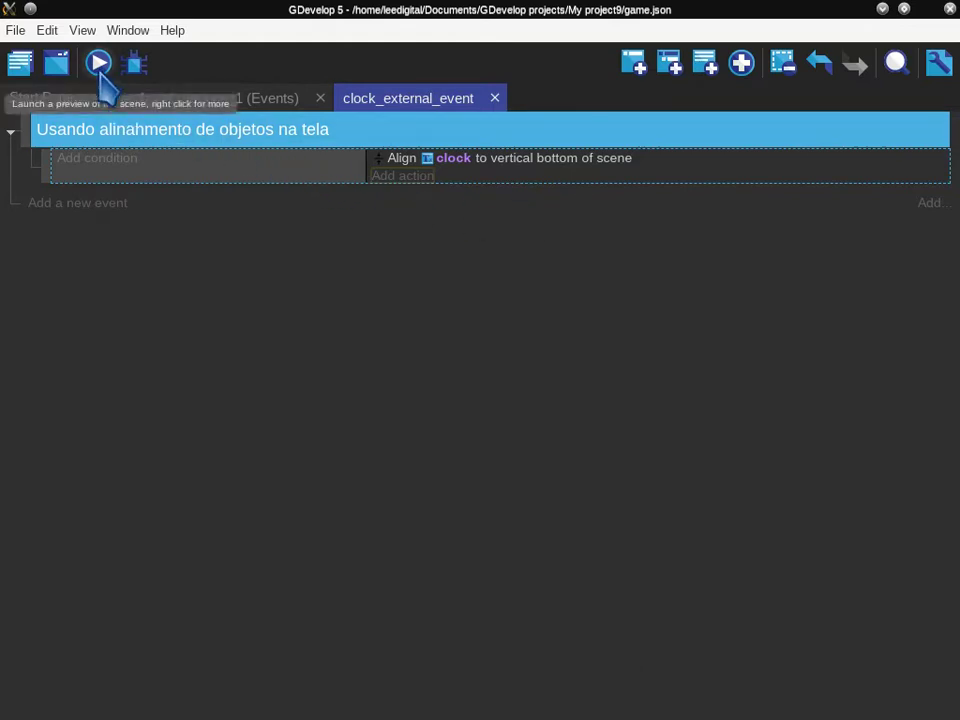
# - In the scene_1 events, add a link event including clock_external_event and delete the empty event above it
pyautogui.click(250, 100)
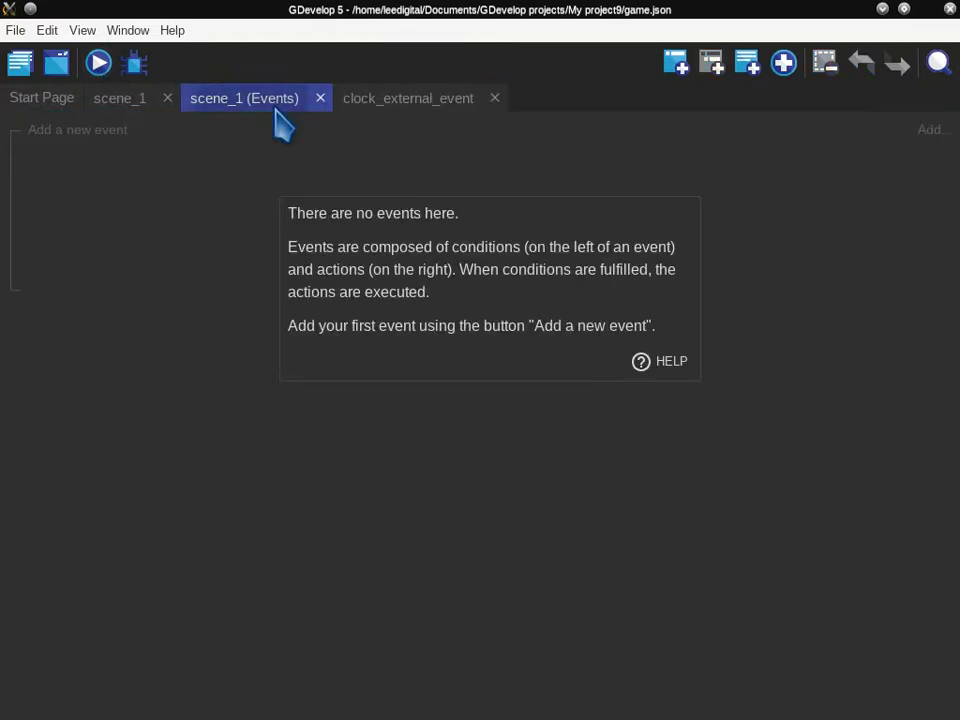
pyautogui.click(80, 131)
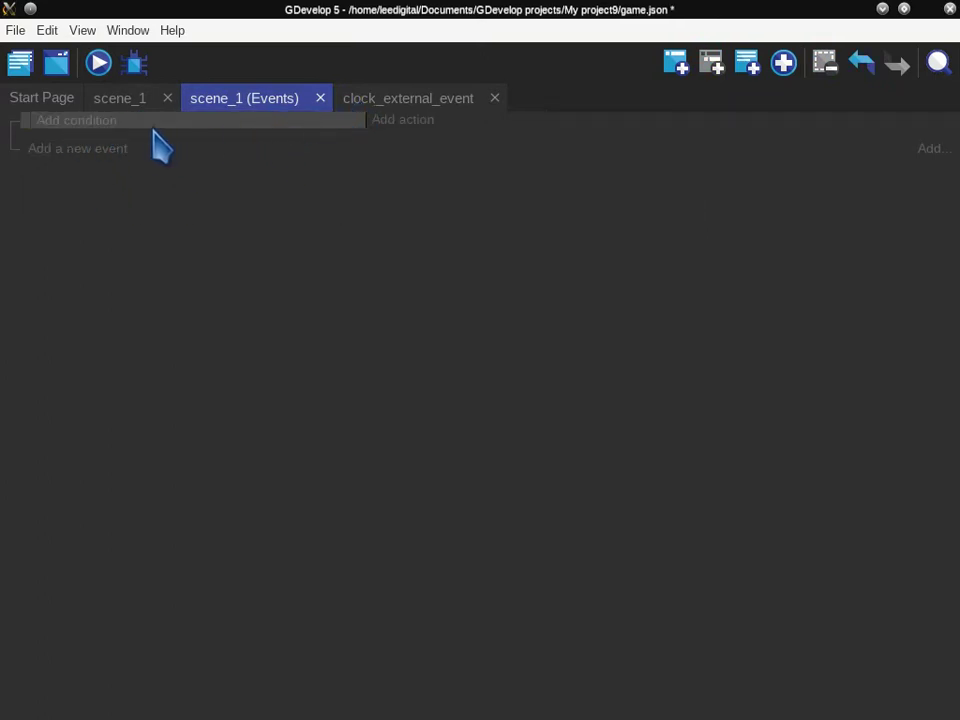
pyautogui.rightClick(86, 152)
pyautogui.click(141, 257)
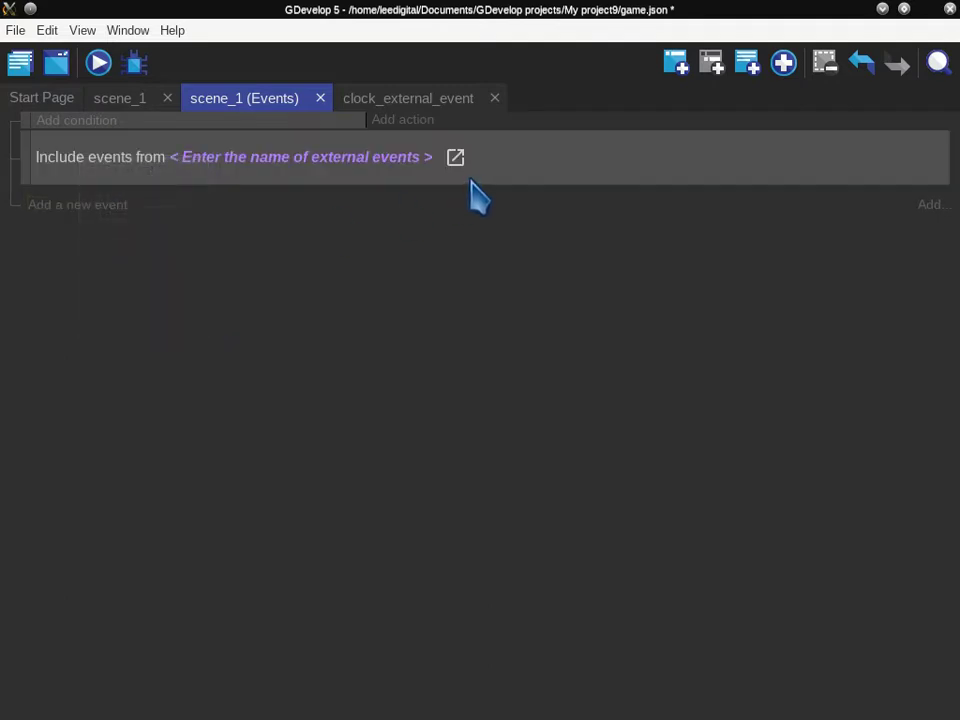
pyautogui.click(375, 157)
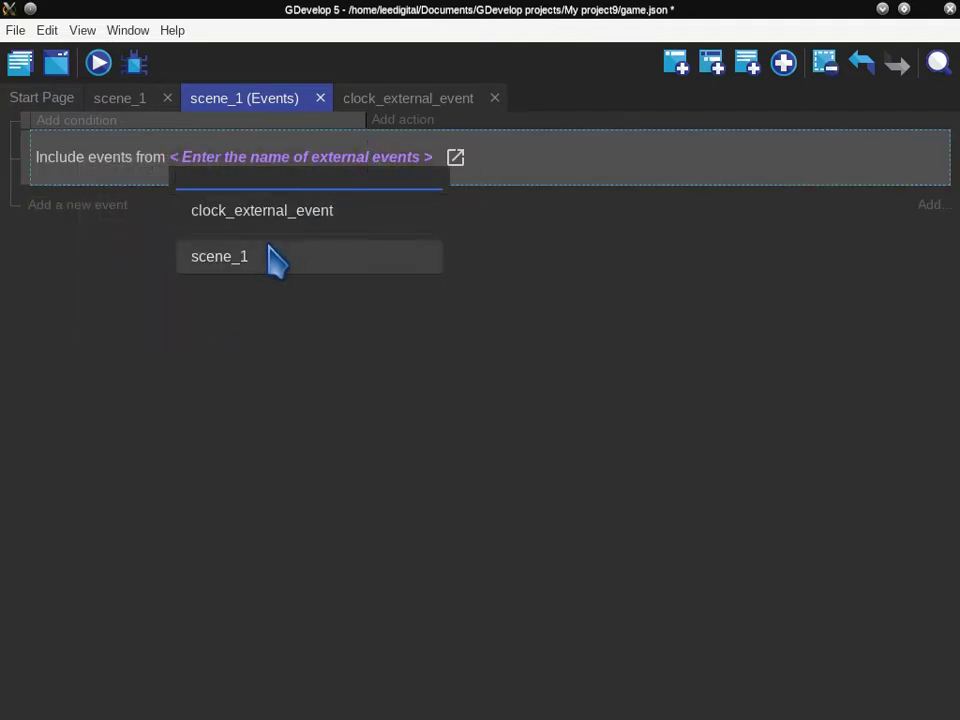
pyautogui.click(281, 214)
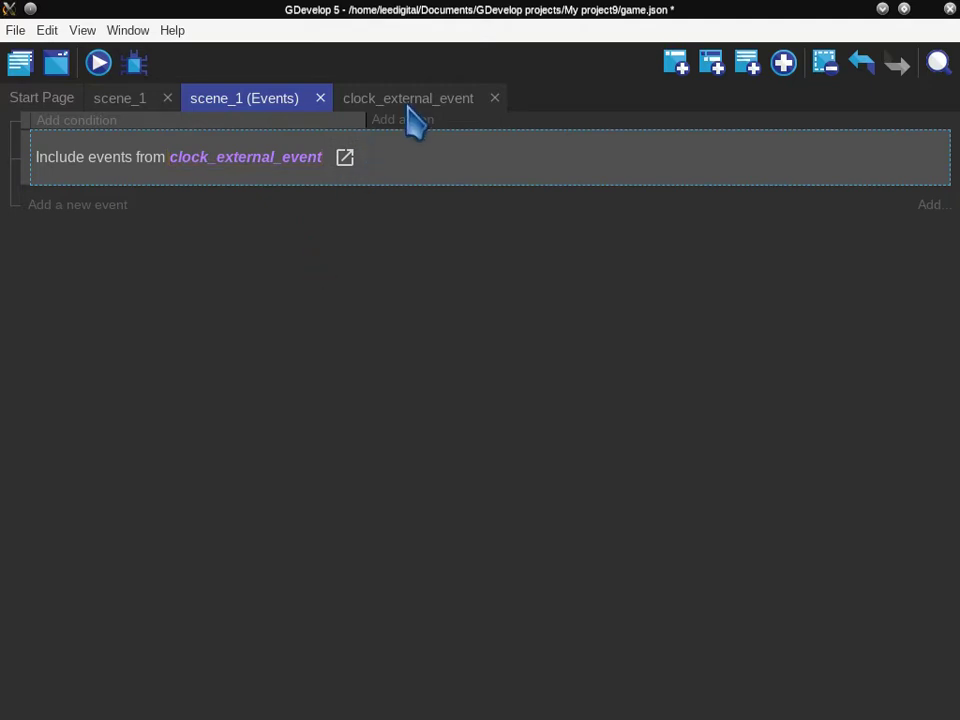
pyautogui.rightClick(357, 122)
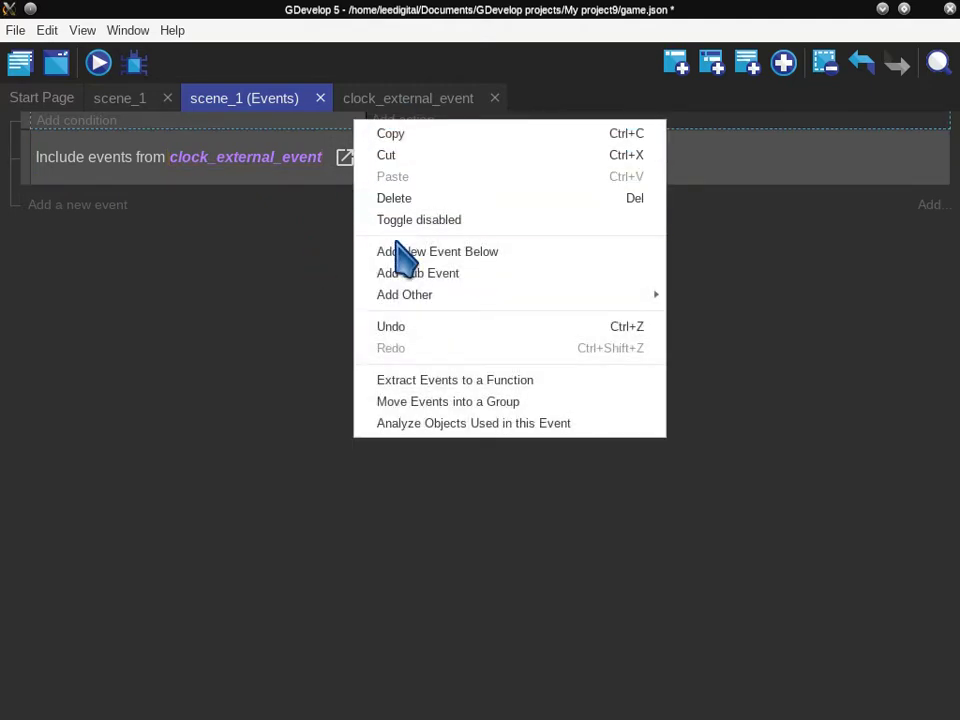
pyautogui.click(394, 200)
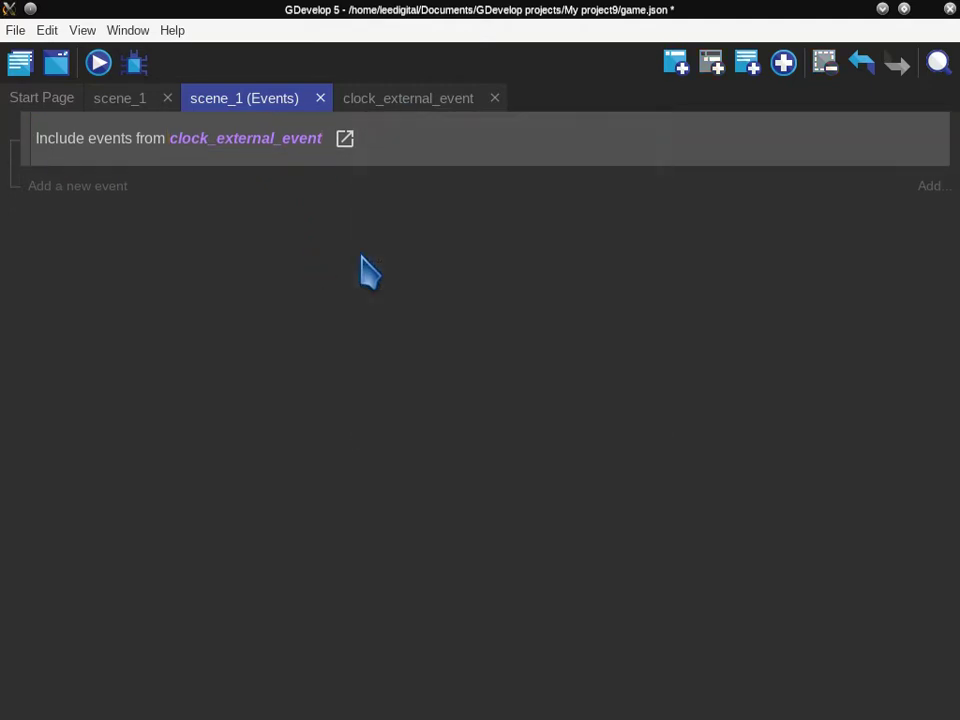
# - Save the project and preview the scene to check the clock text's bottom alignment
pyautogui.hotkey('ctrl', 's')
pyautogui.click(98, 63)
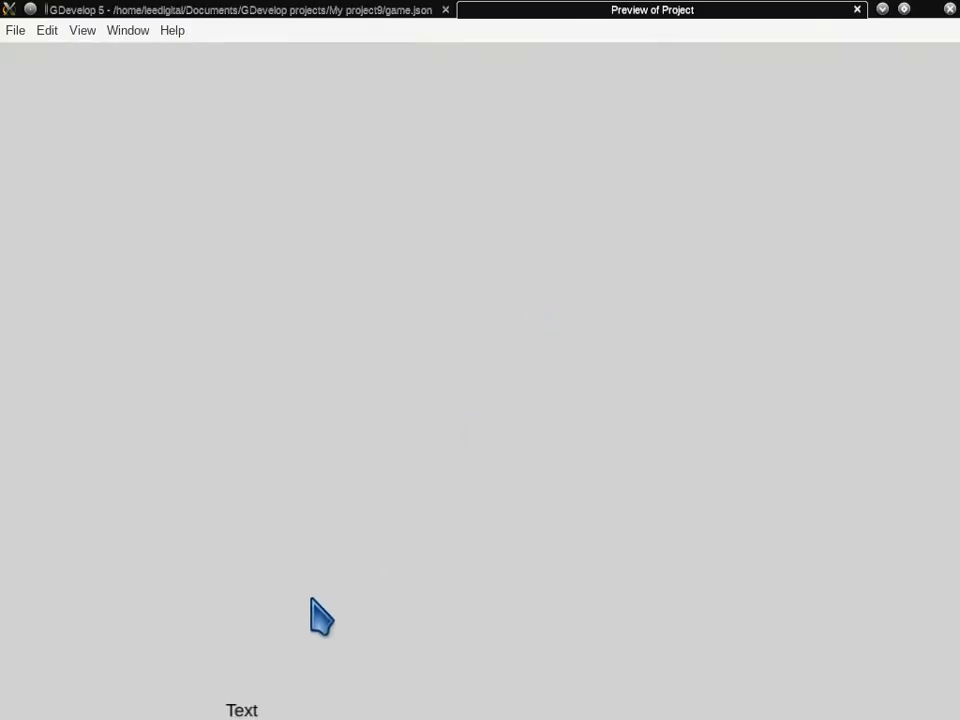
pyautogui.click(855, 9)
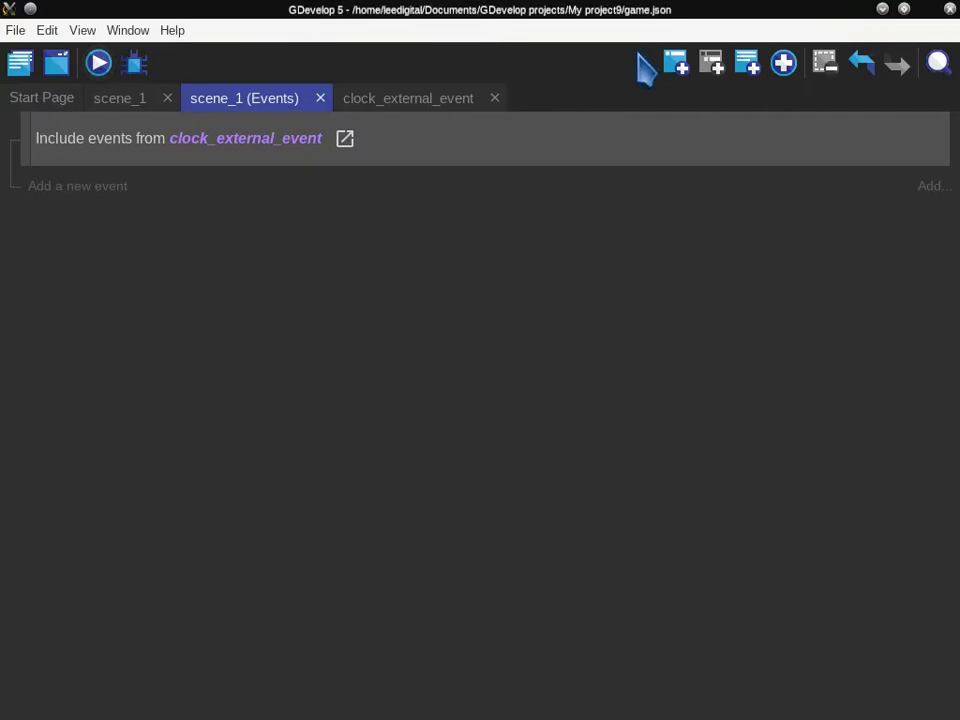
# - In the scene_1 layout, move the clock text outside the game frame to X -128, Y -96
pyautogui.click(134, 100)
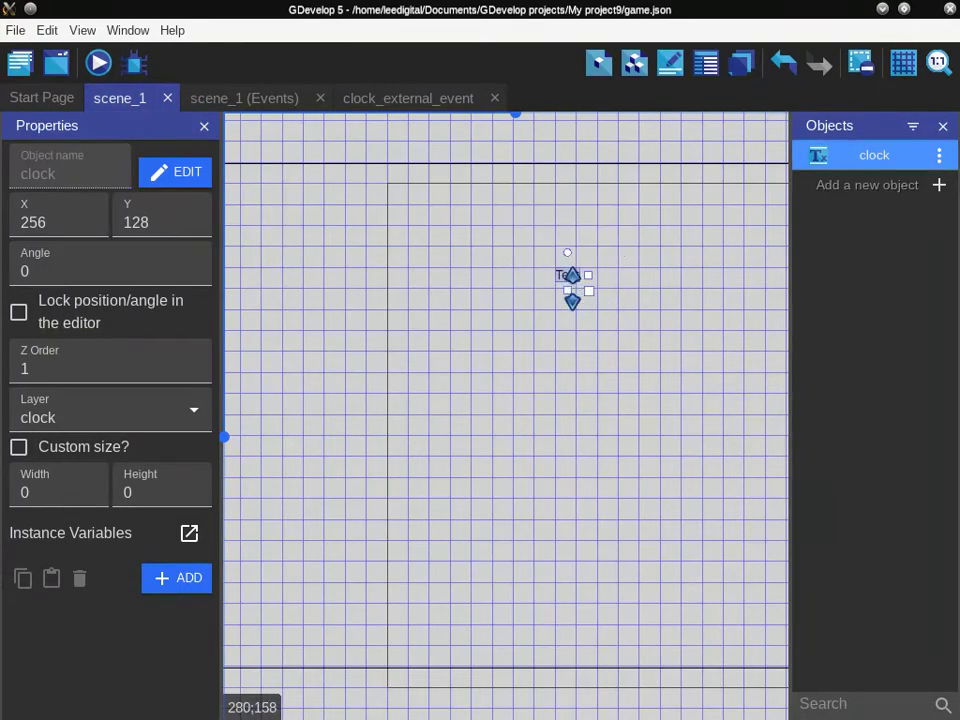
pyautogui.moveTo(575, 277); pyautogui.dragTo(323, 147)
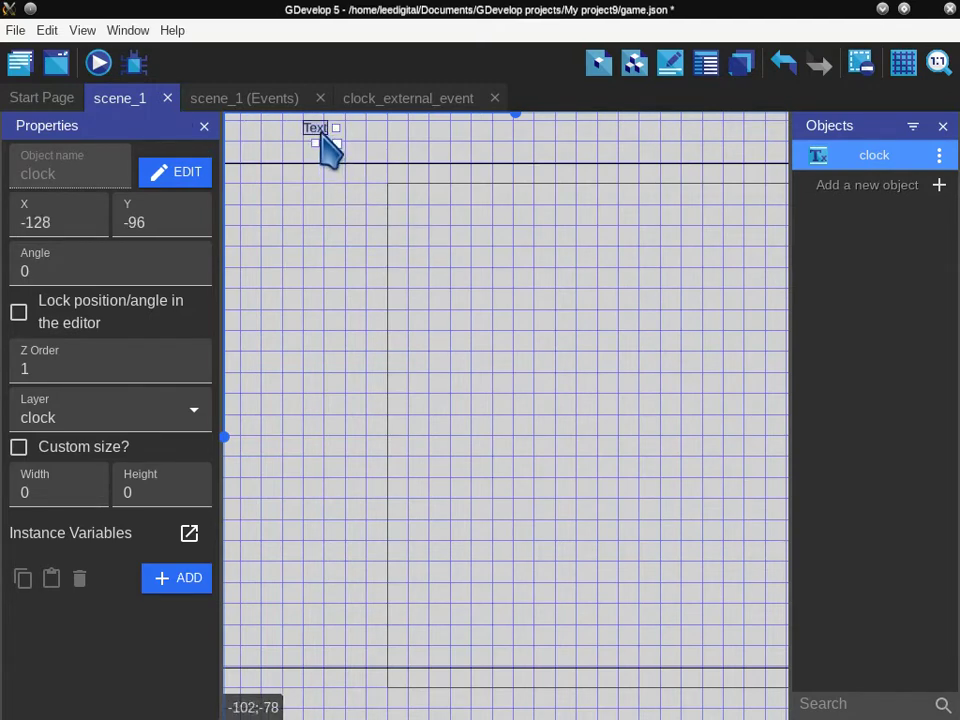
# - Move the clock text horizontally to X 64 at Y -96, just above the game frame
pyautogui.hscroll(-5, 320, 148)
pyautogui.hscroll(1, 320, 148)
pyautogui.click(360, 287)
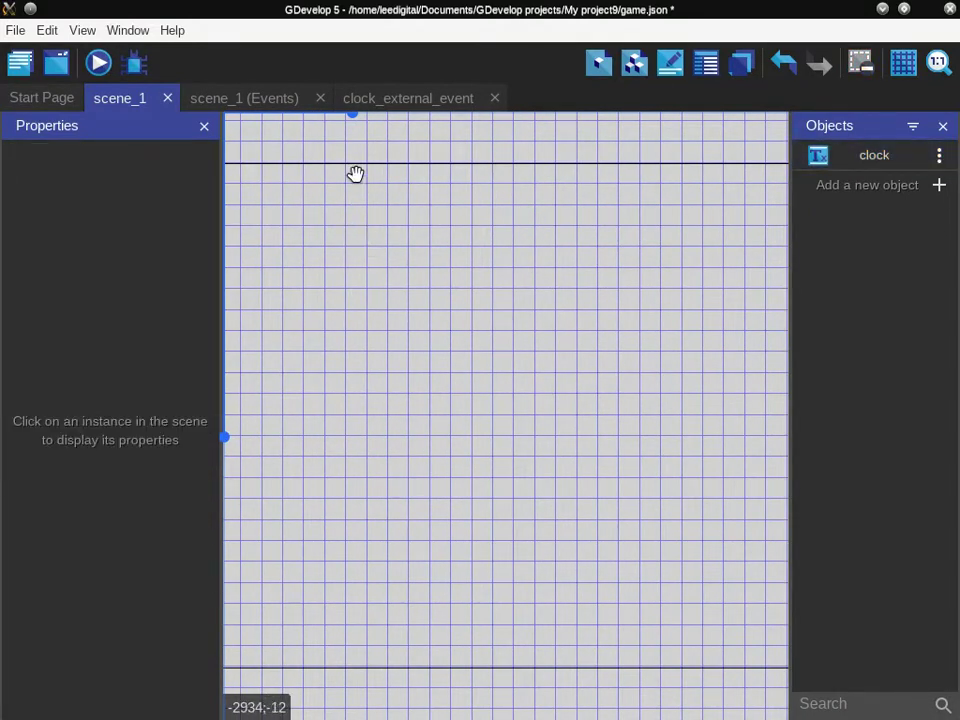
pyautogui.keyDown('ctrl'); pyautogui.scroll(-1, 355, 168); pyautogui.keyUp('ctrl')
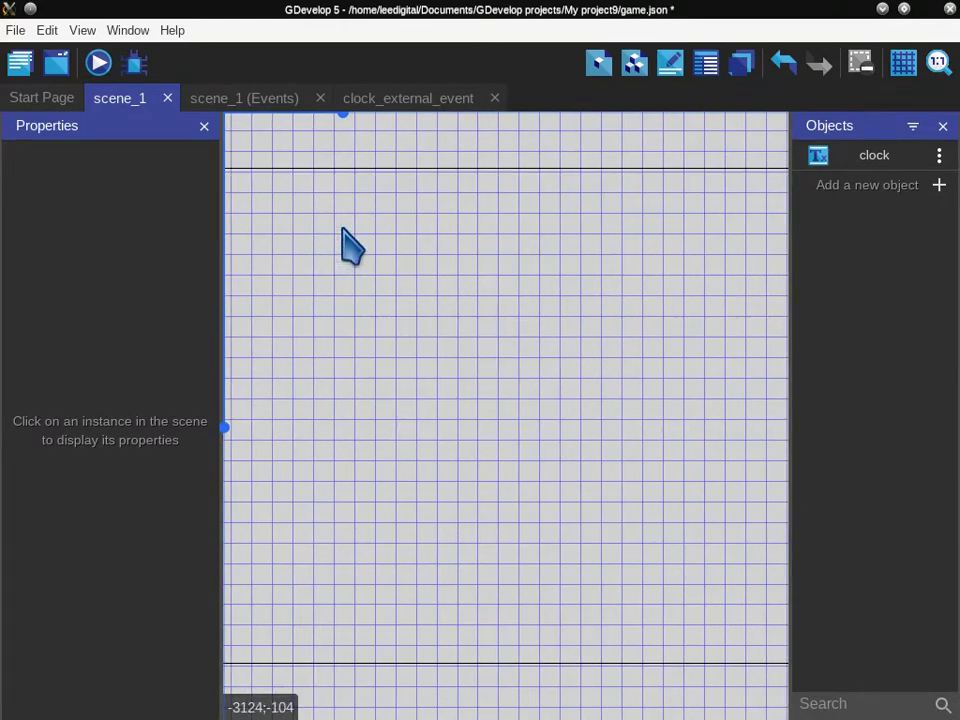
pyautogui.moveTo(345, 186); pyautogui.dragTo(500, 266, button='middle')
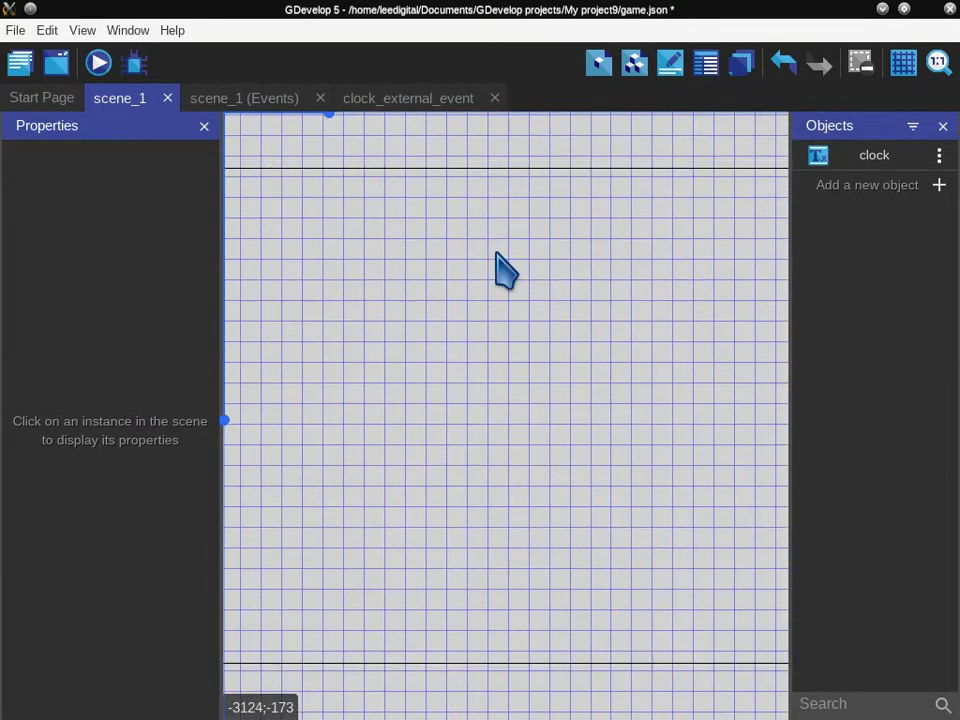
pyautogui.keyDown('ctrl'); pyautogui.scroll(-4, 506, 270); pyautogui.keyUp('ctrl')
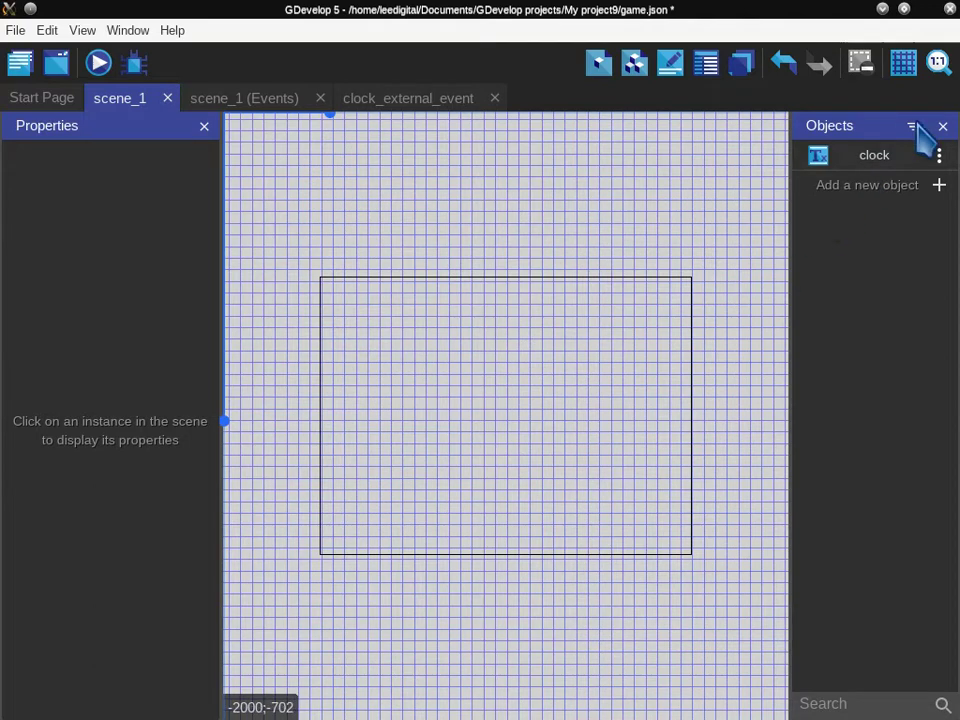
pyautogui.click(932, 68)
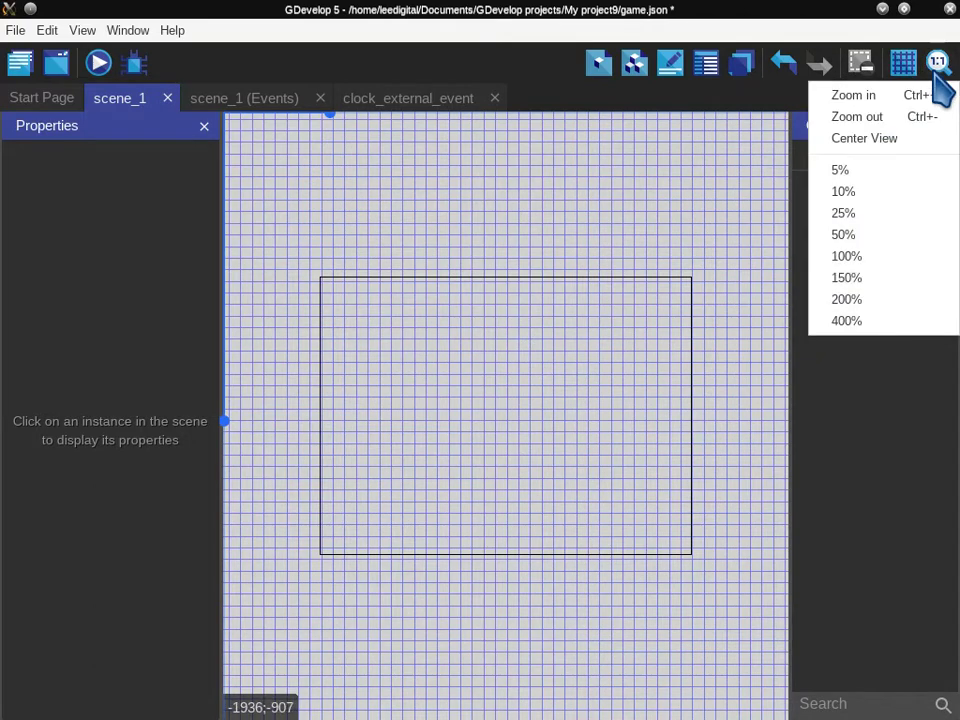
pyautogui.click(884, 138)
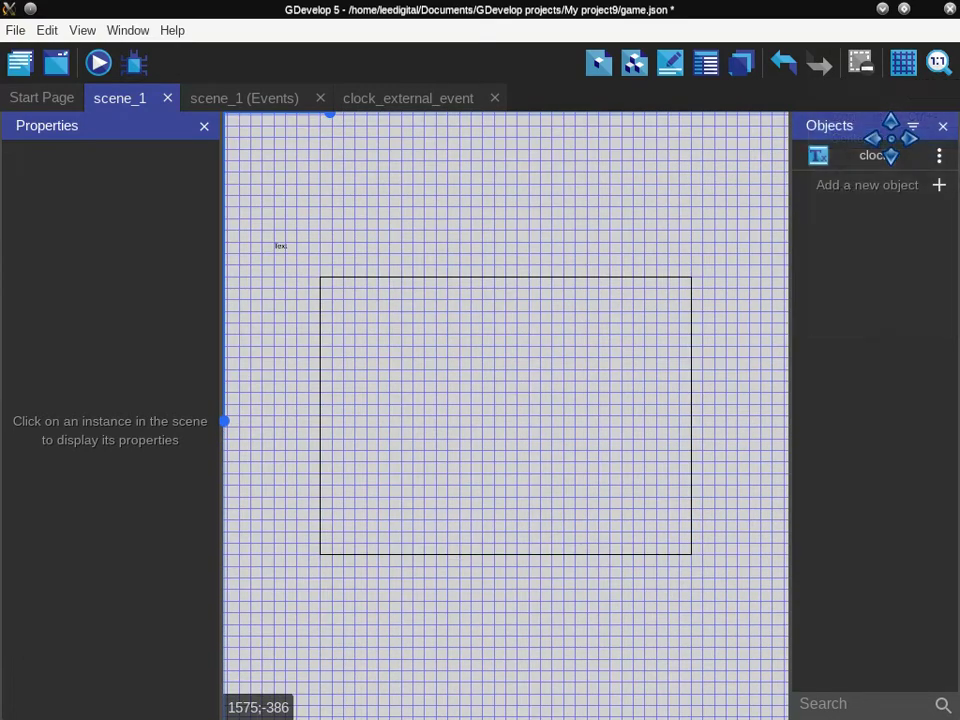
pyautogui.click(283, 250)
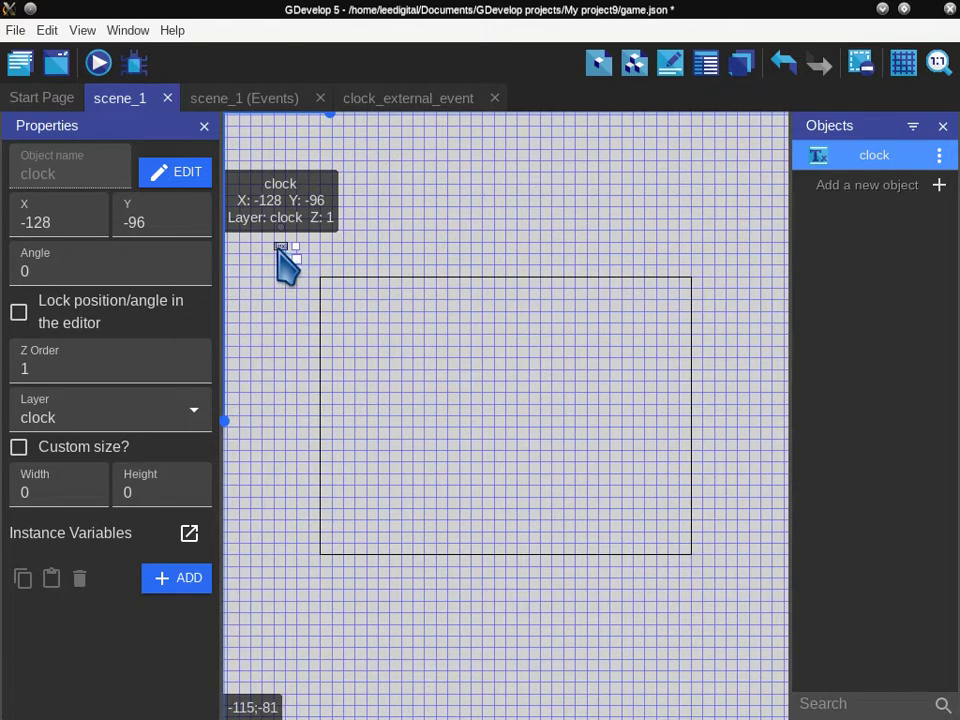
pyautogui.moveTo(283, 250); pyautogui.dragTo(358, 256)
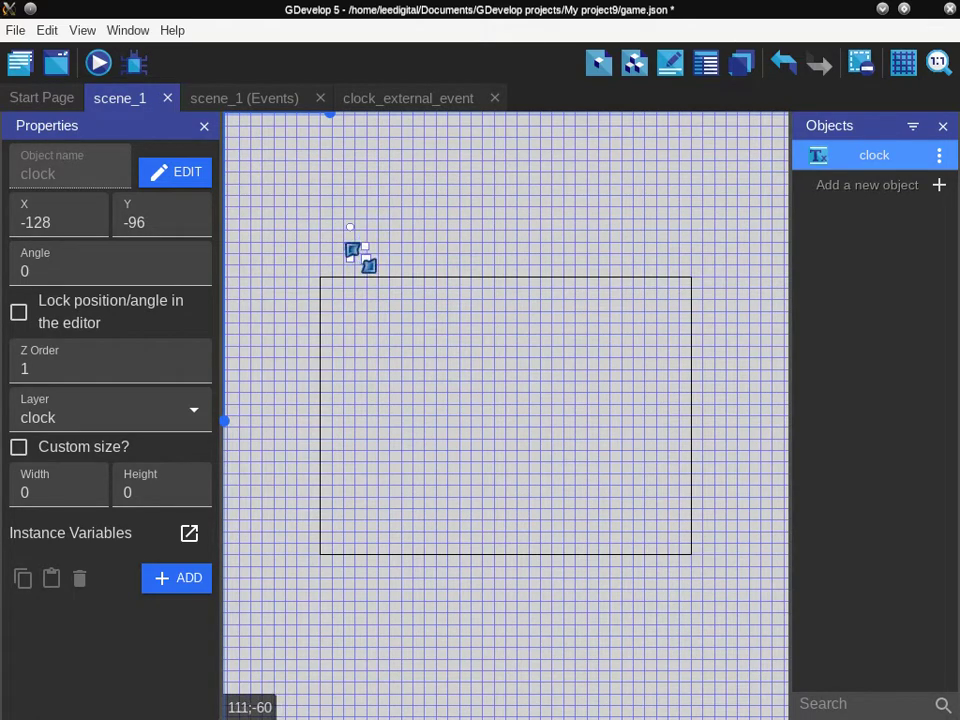
# - Save the project and preview the scene with the repositioned clock text, closing the preview when done
pyautogui.hotkey('ctrl', 's')
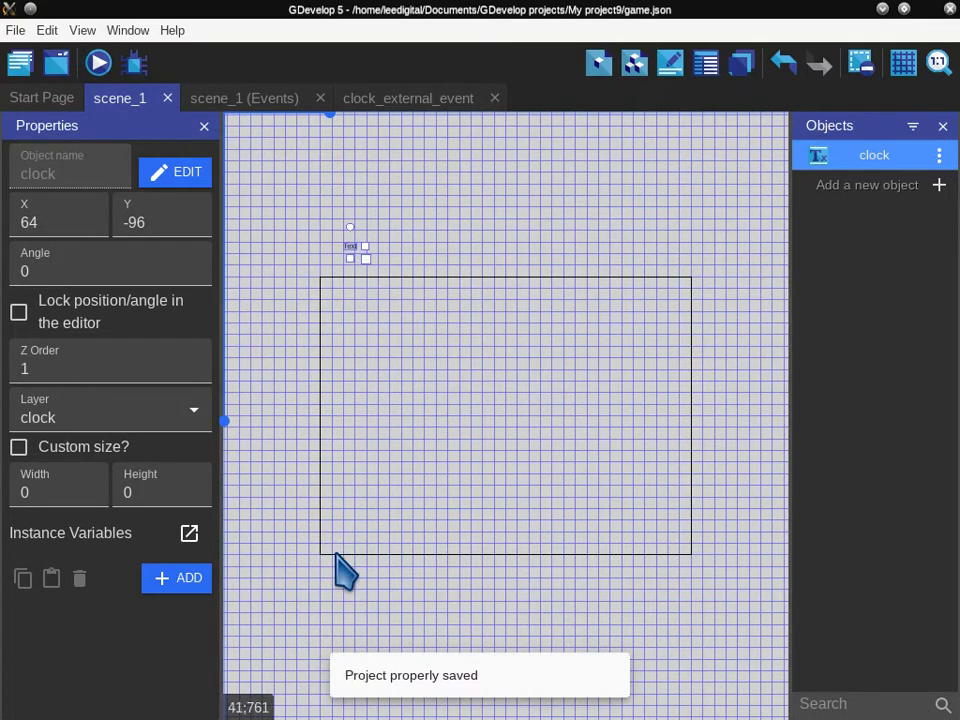
pyautogui.click(101, 66)
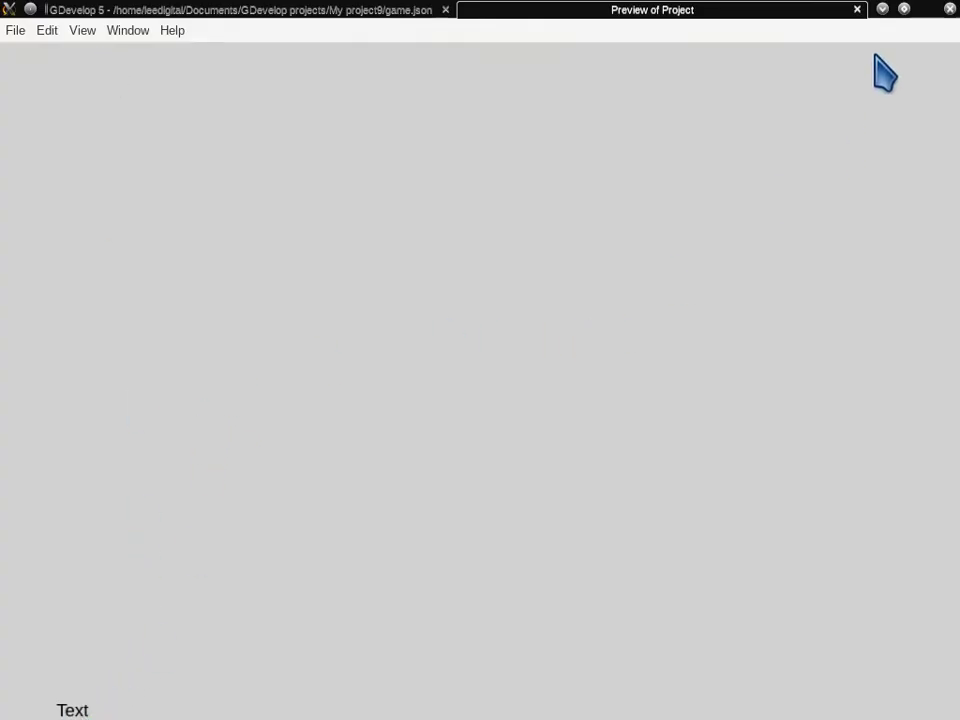
pyautogui.click(857, 10)
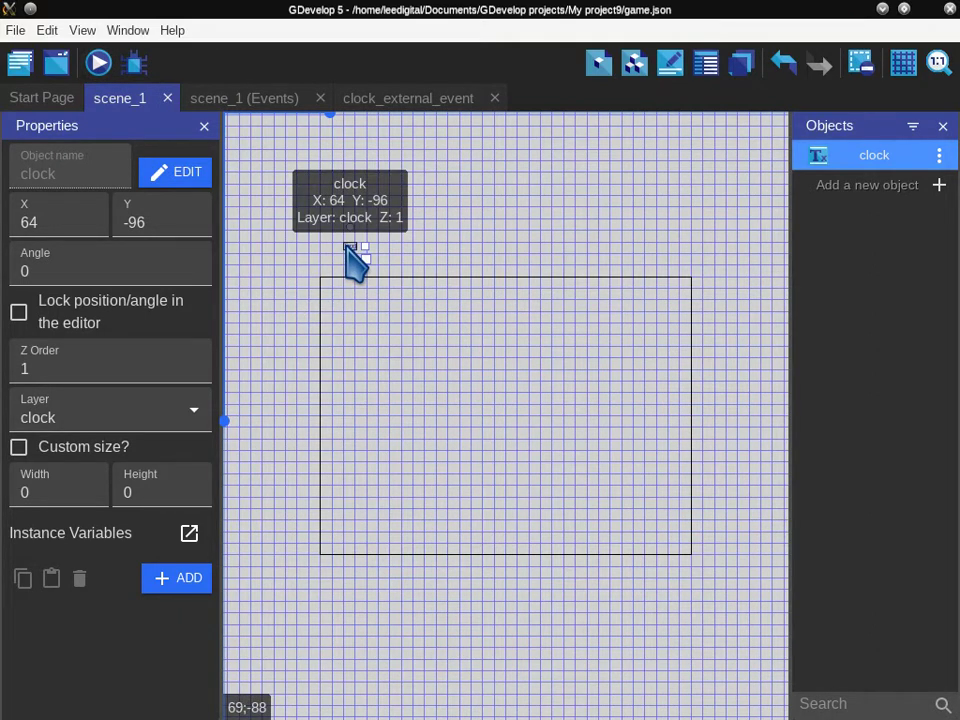
# - Save the project and preview the scene with the clock text at X 64, Y -96, closing the preview when done
pyautogui.hotkey('ctrl', 's')
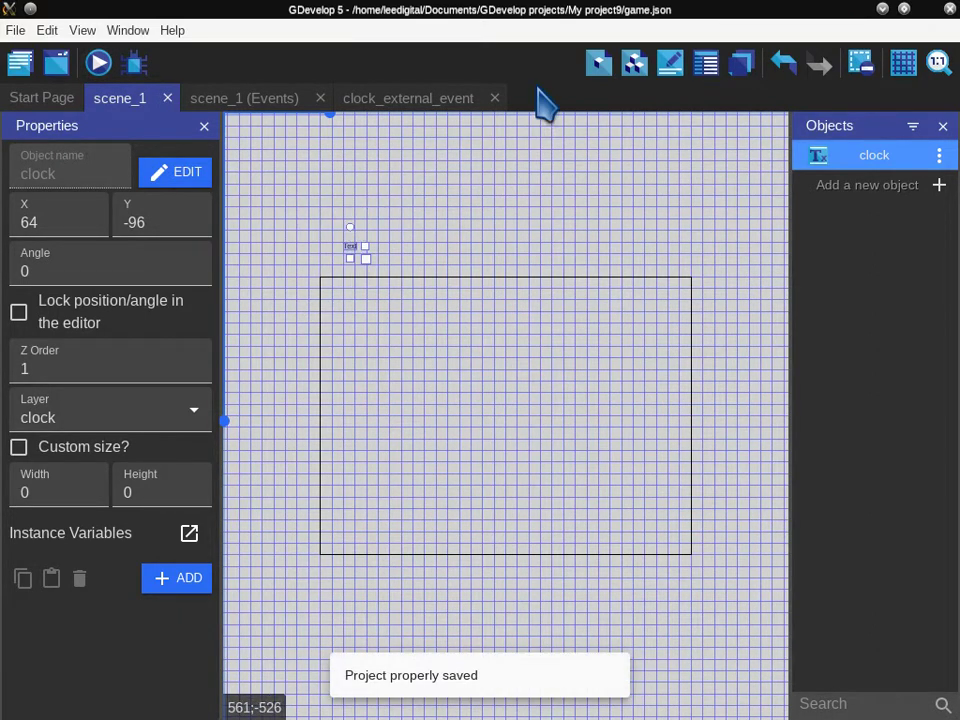
pyautogui.click(98, 64)
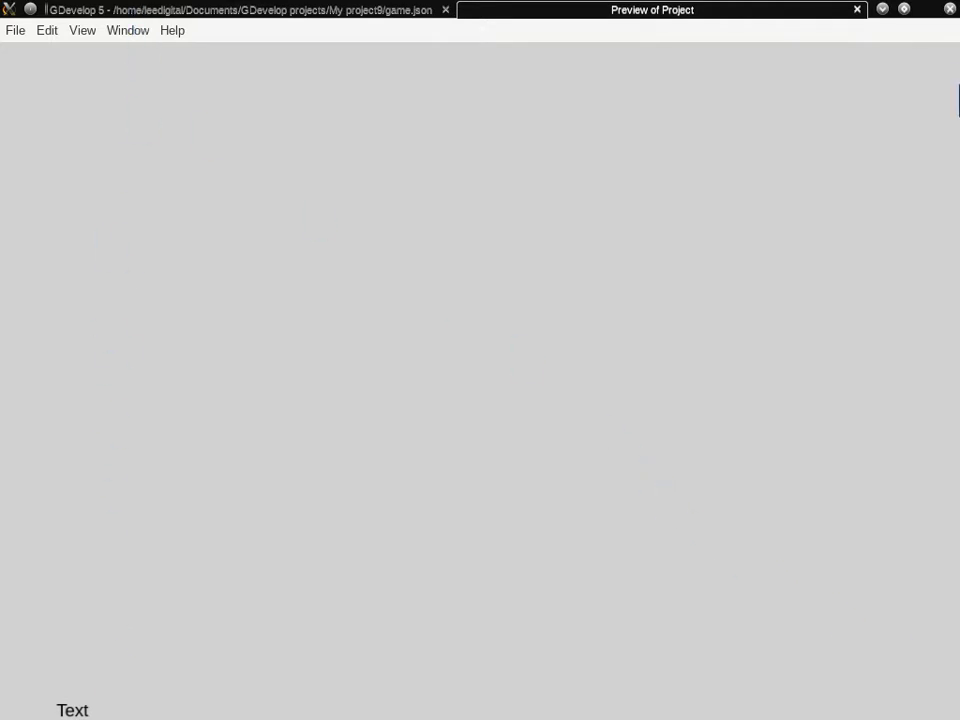
pyautogui.click(857, 10)
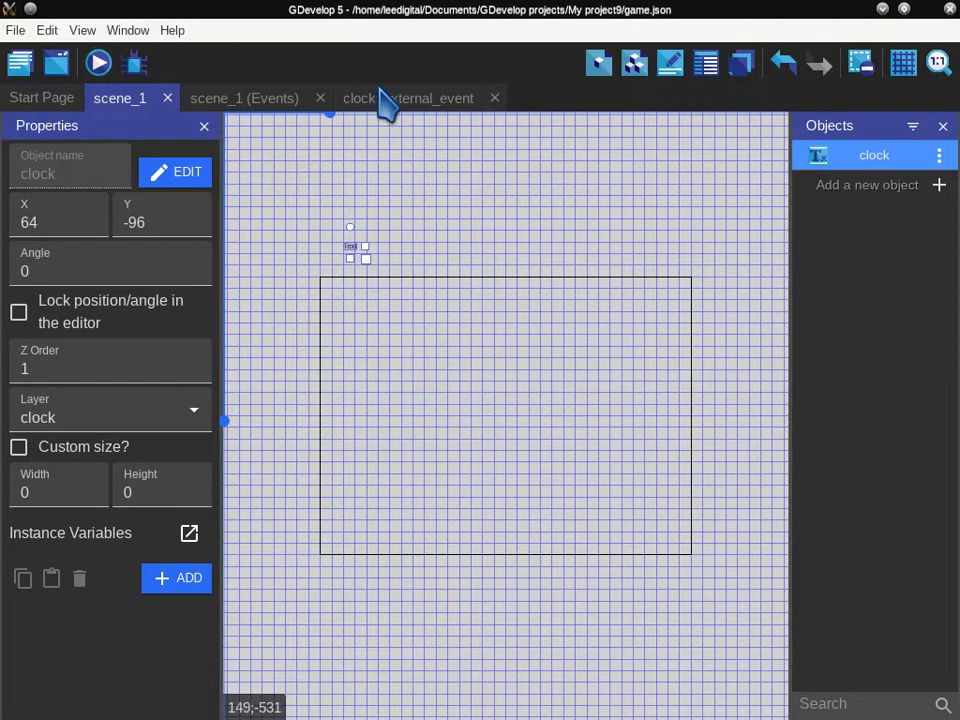
# - In clock_external_event, add an "Align object to horizontal right in screen" action for the clock object
pyautogui.click(388, 98)
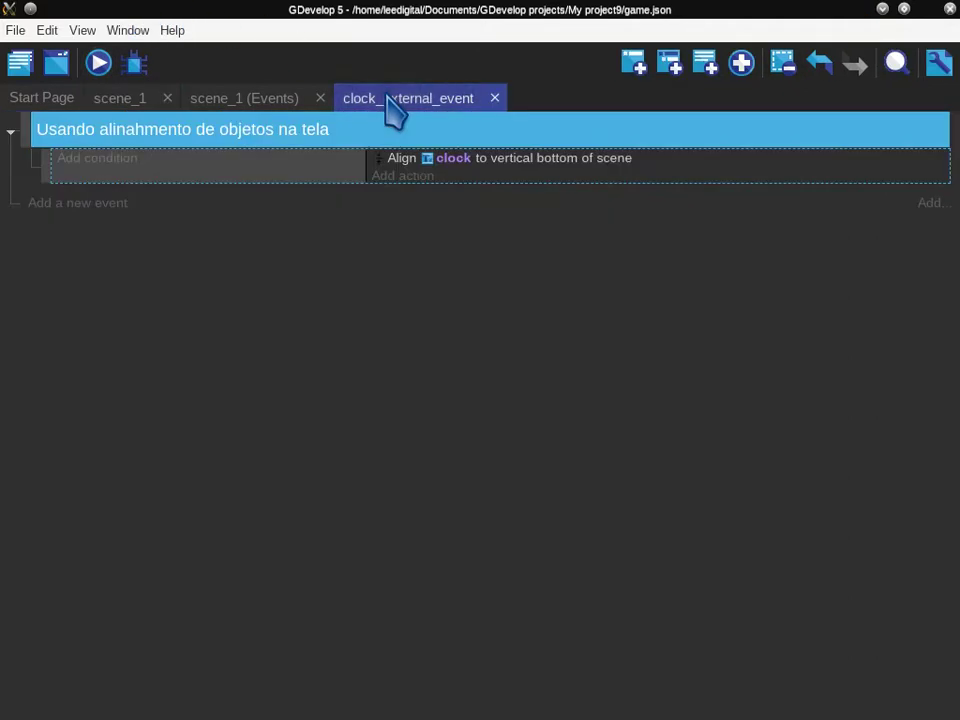
pyautogui.click(410, 177)
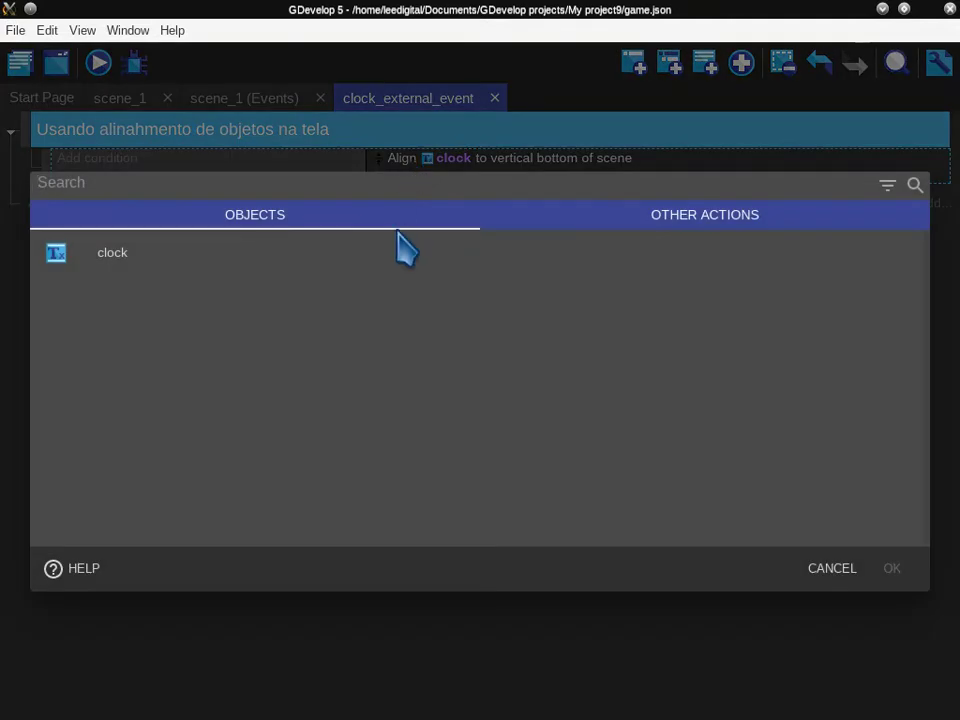
pyautogui.click(690, 218)
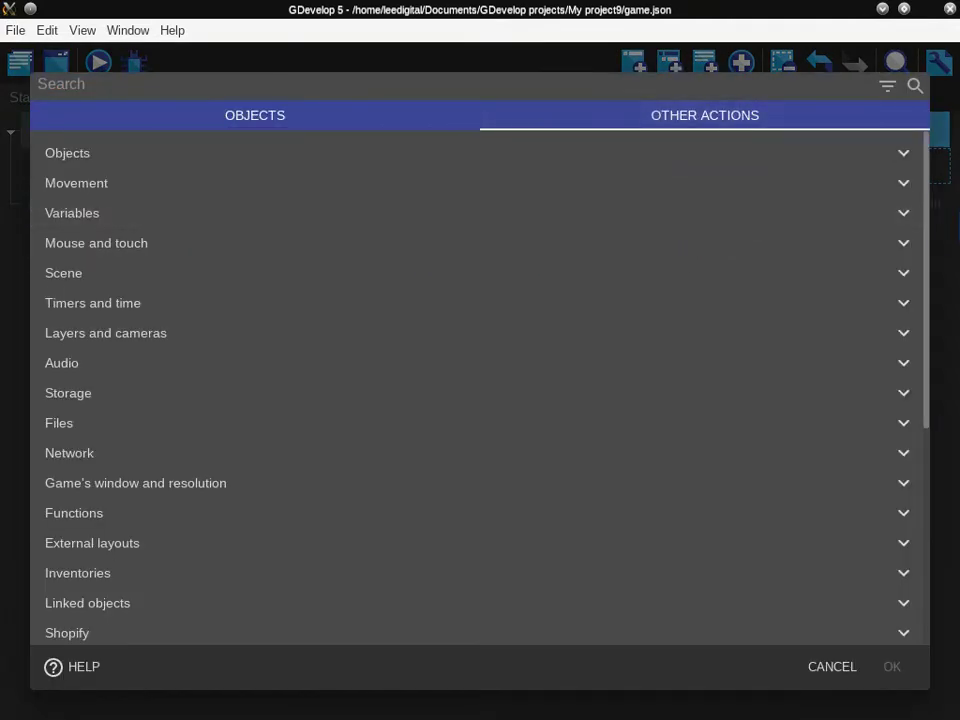
pyautogui.moveTo(930, 235); pyautogui.dragTo(930, 531)
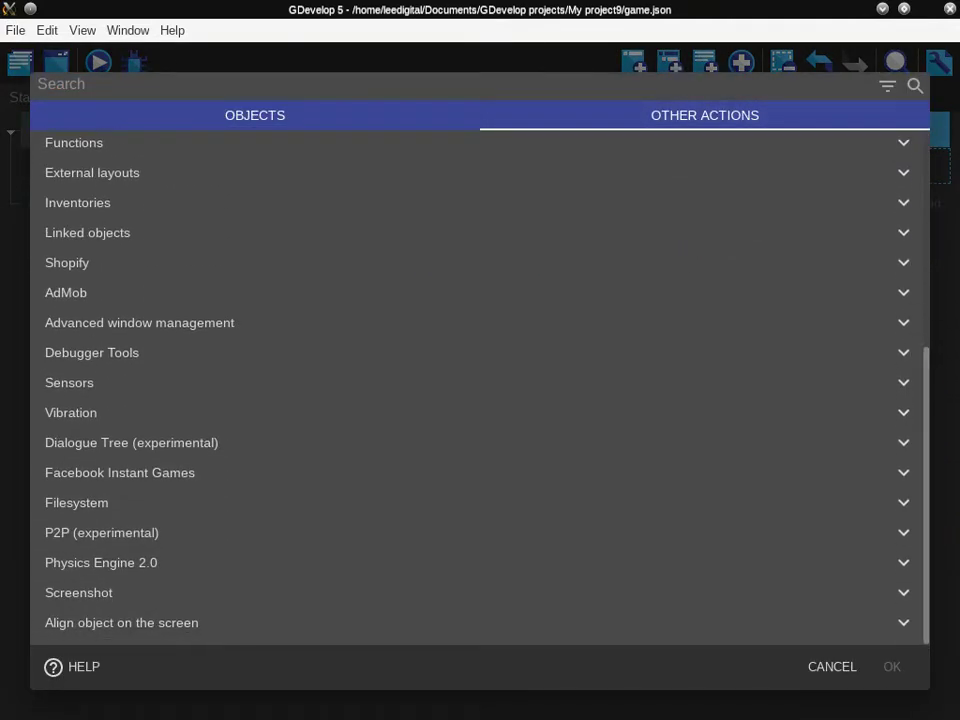
pyautogui.click(140, 630)
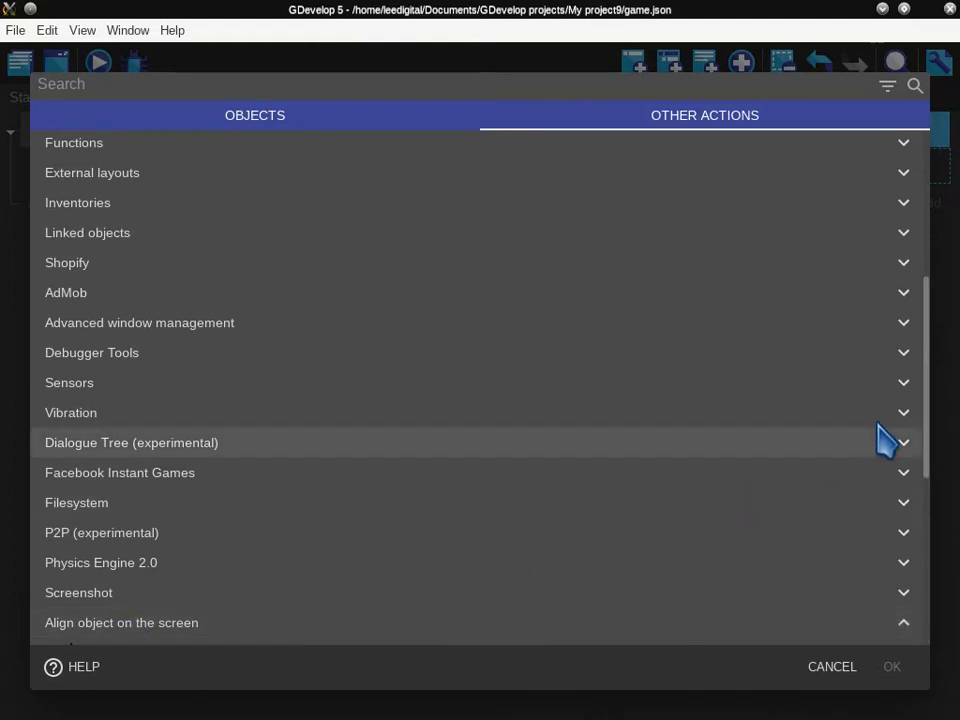
pyautogui.moveTo(927, 413); pyautogui.dragTo(920, 592)
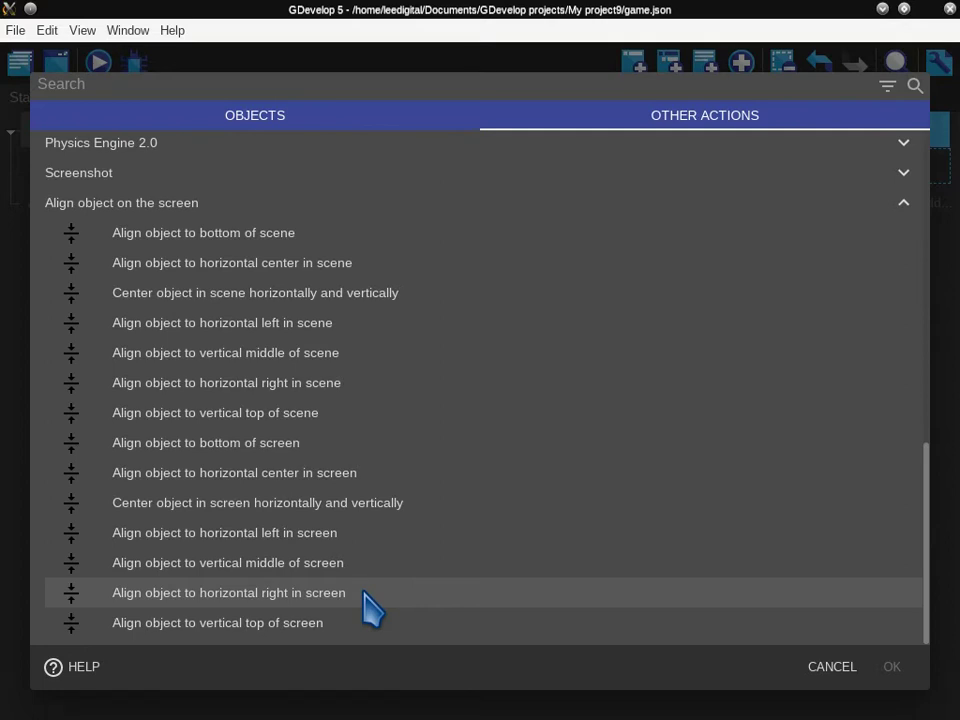
pyautogui.click(363, 593)
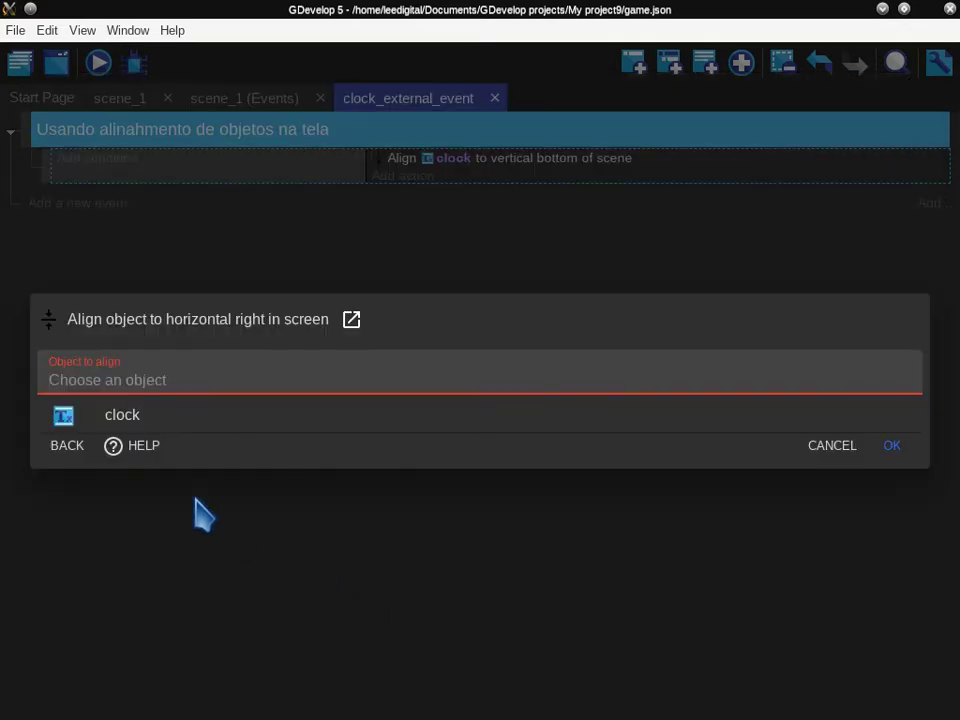
pyautogui.click(128, 420)
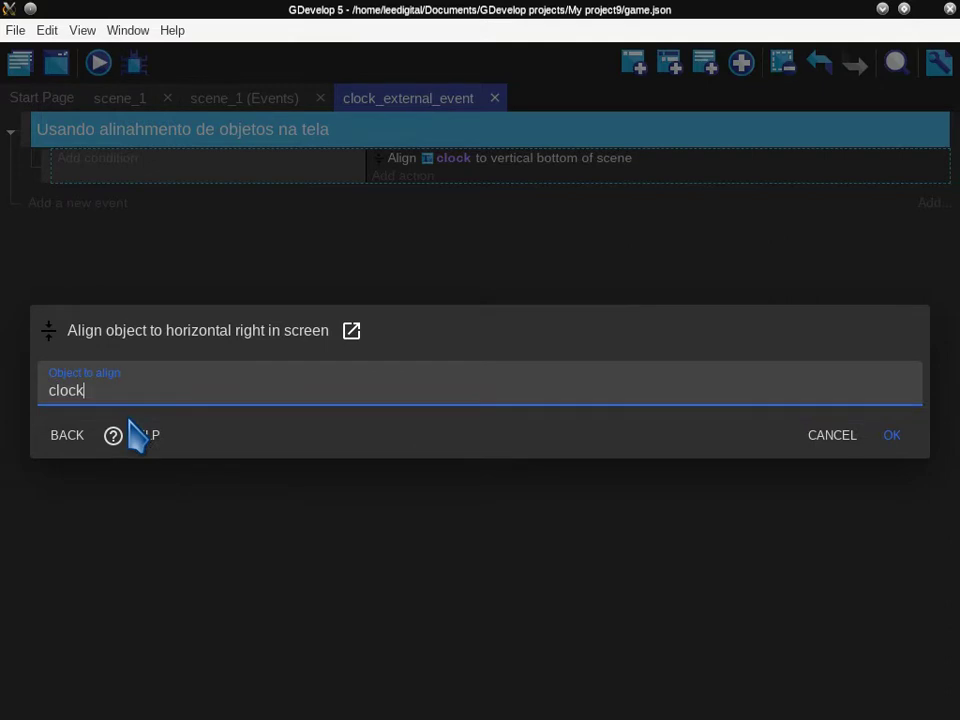
pyautogui.click(893, 436)
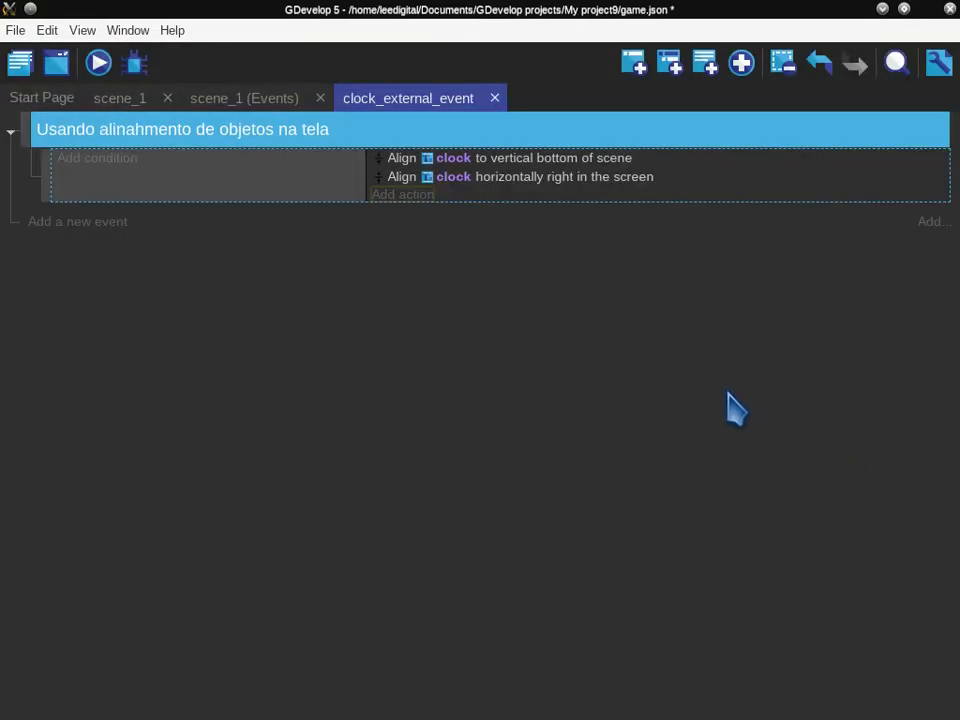
# - Save the project and preview the scene to check the clock text's right alignment, closing the preview when done
pyautogui.hotkey('ctrl', 's')
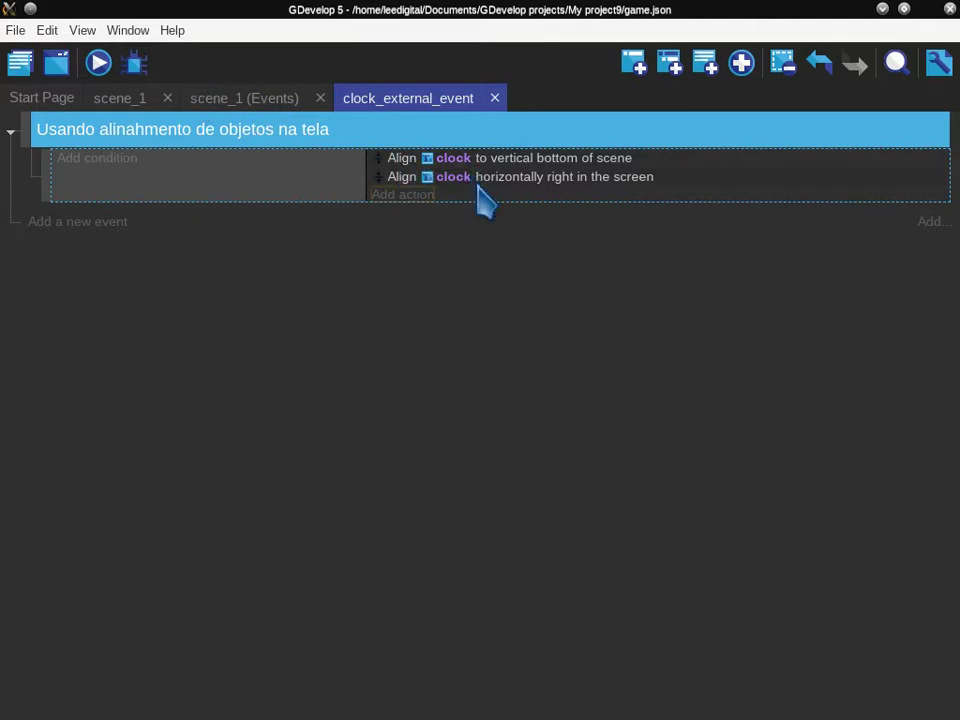
pyautogui.click(100, 63)
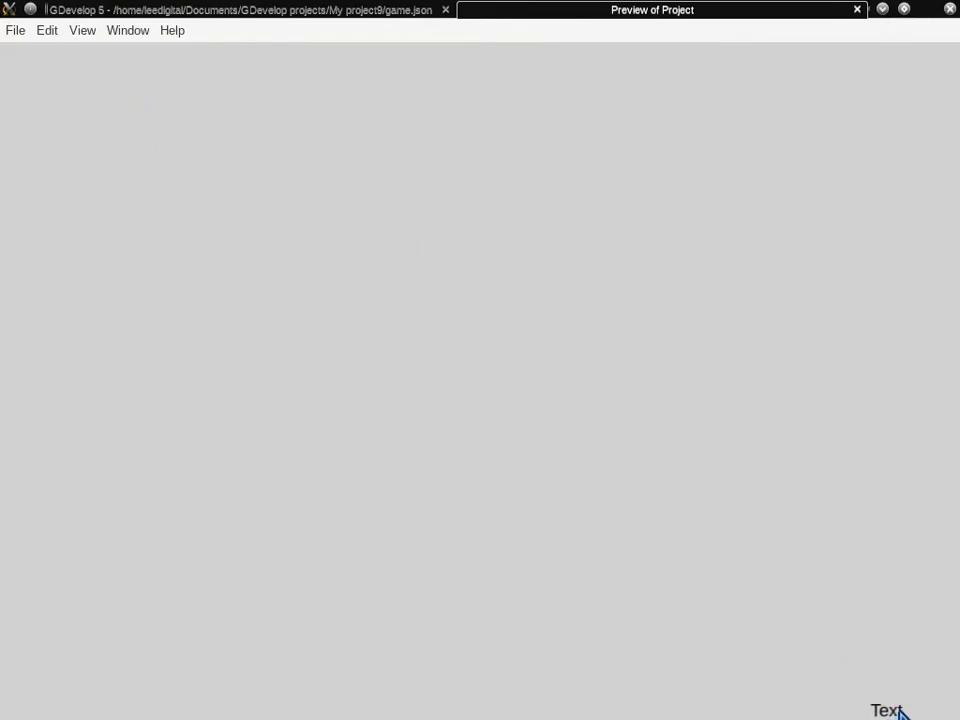
pyautogui.click(857, 10)
# - In the scene_1 layout, move the clock text to X -224, Y -96, then save and preview the scene
pyautogui.click(246, 98)
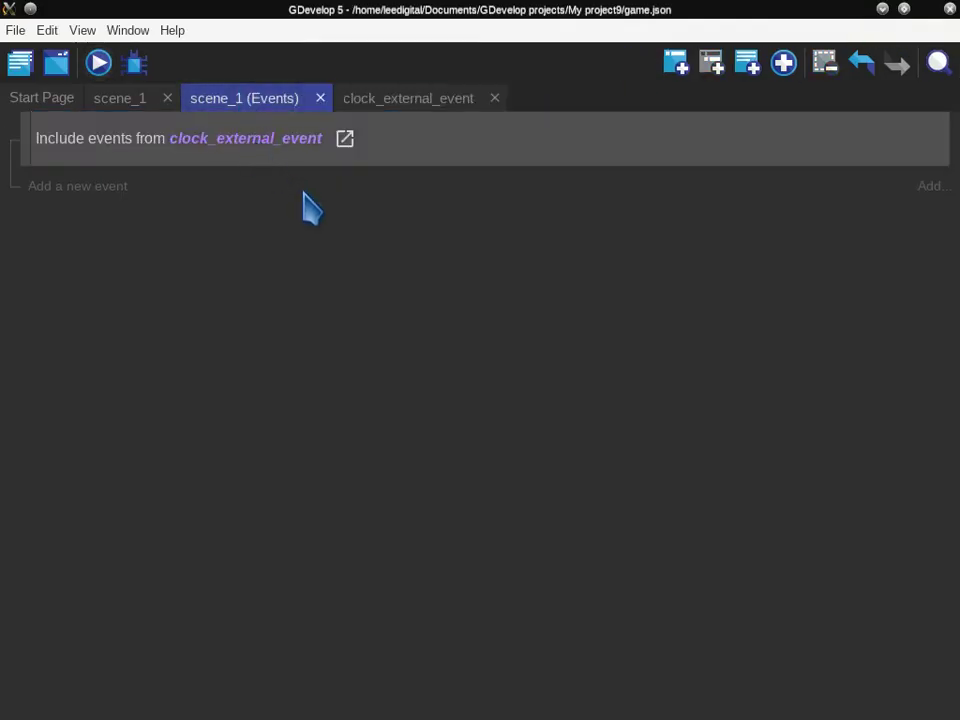
pyautogui.click(132, 104)
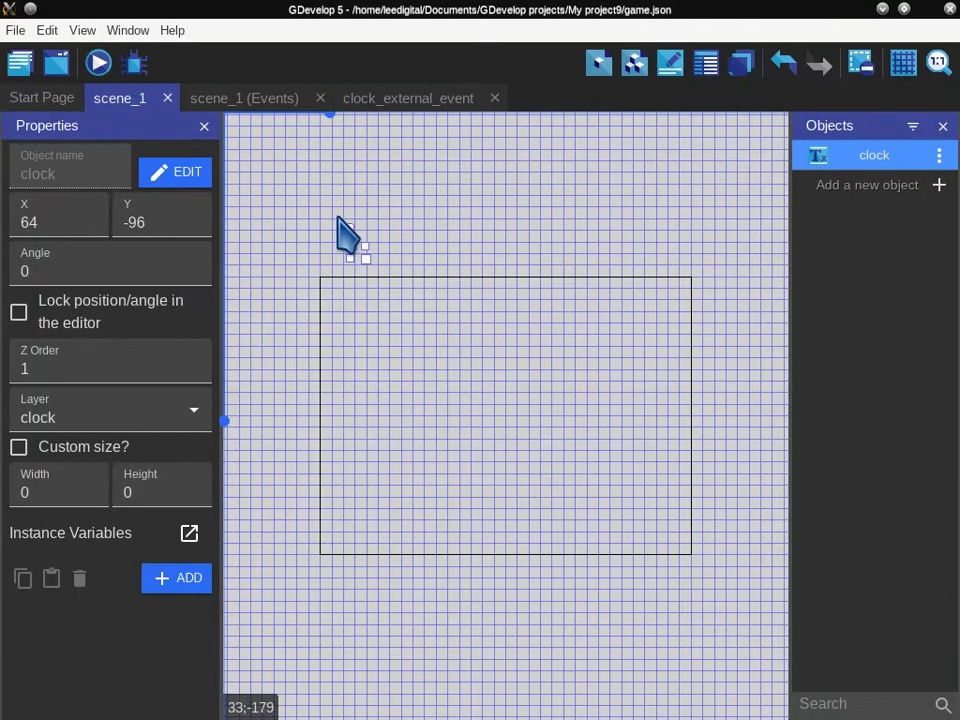
pyautogui.moveTo(353, 245); pyautogui.dragTo(248, 252)
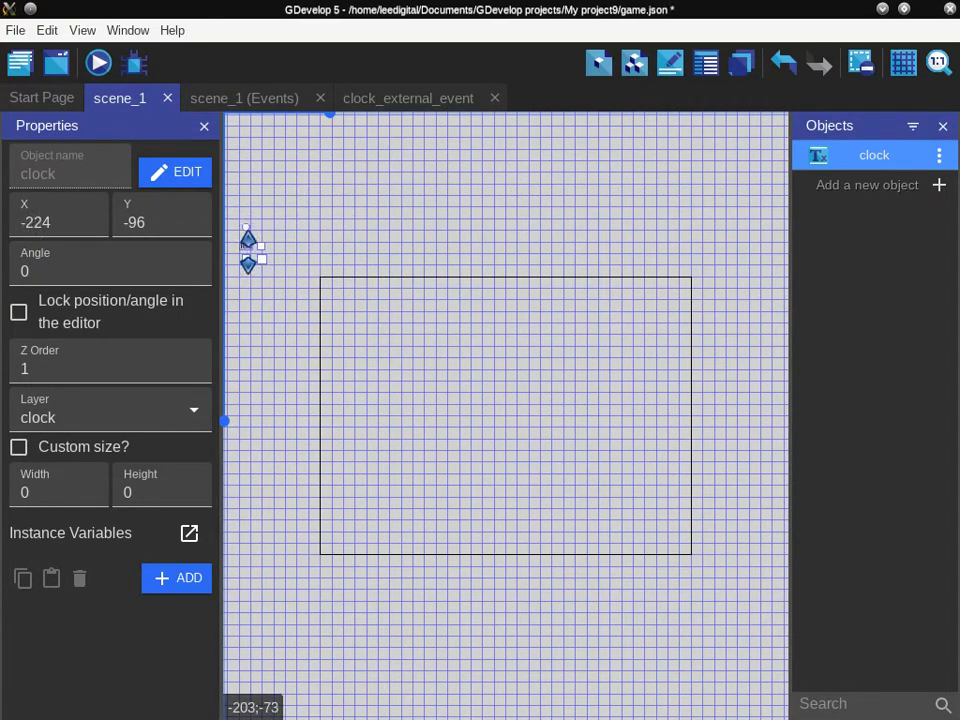
pyautogui.hotkey('ctrl', 's')
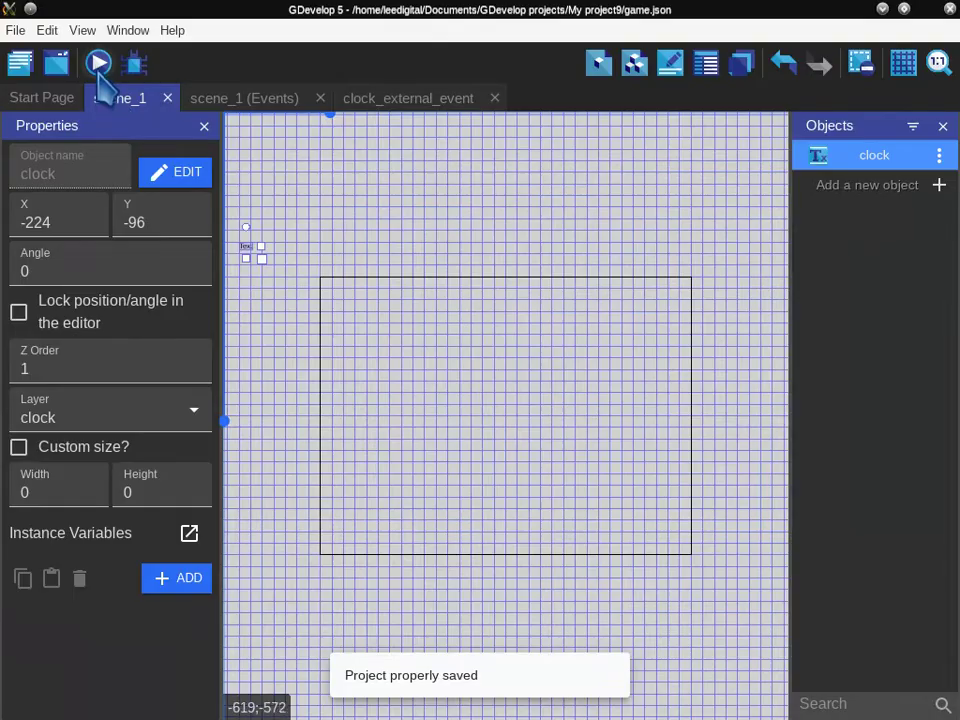
pyautogui.click(100, 66)
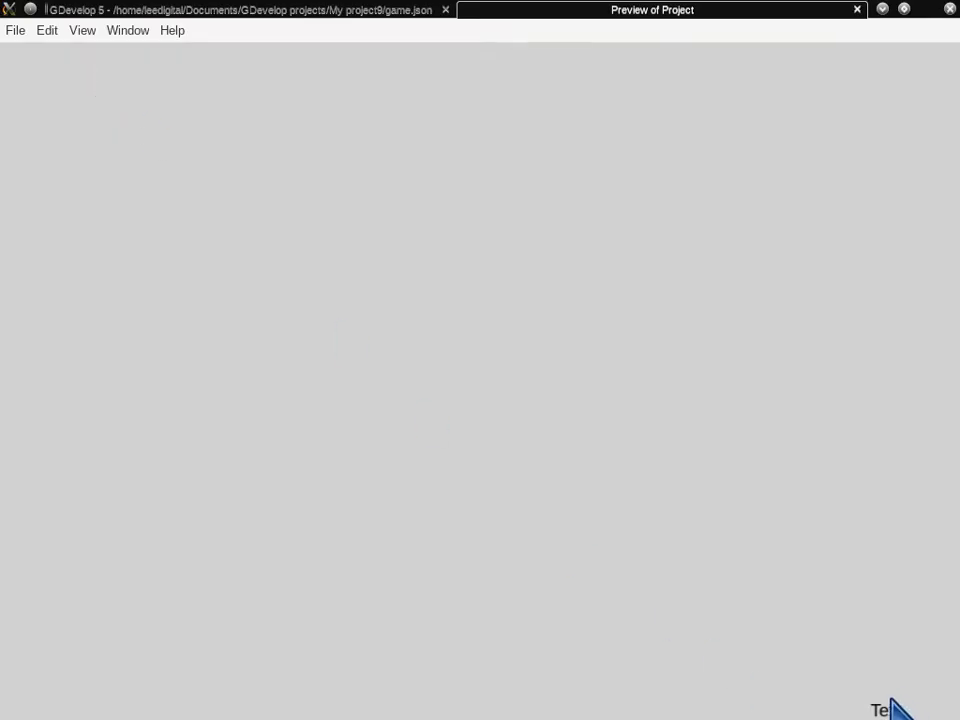
# - Return to the layout editor, move the clock text farther out to X -512, Y -480, and save the project
pyautogui.click(365, 10)
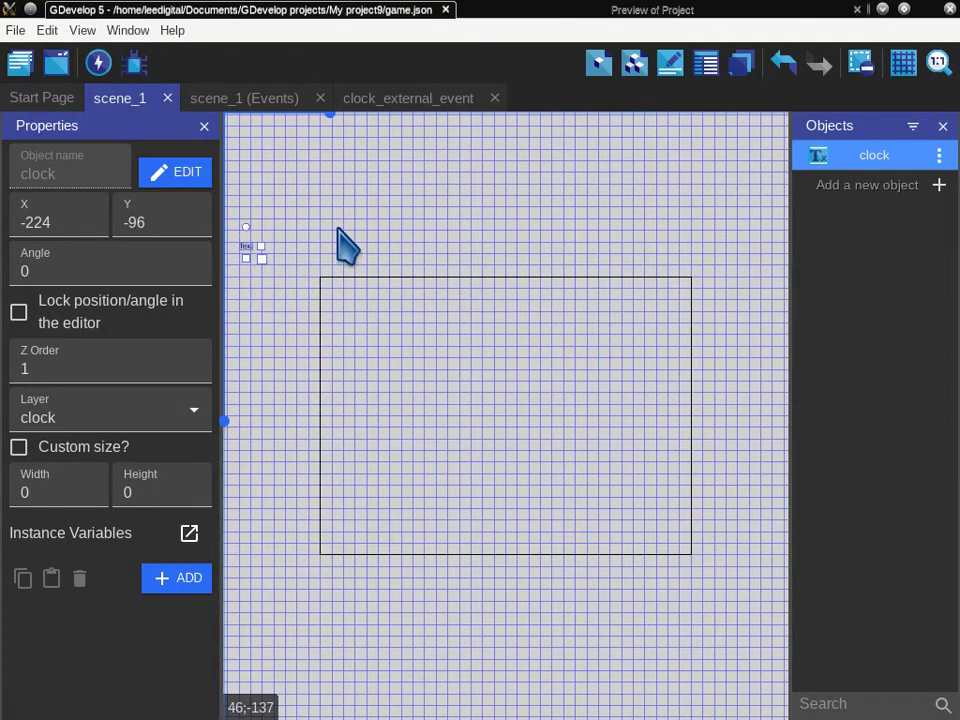
pyautogui.moveTo(343, 222); pyautogui.dragTo(476, 300, button='middle')
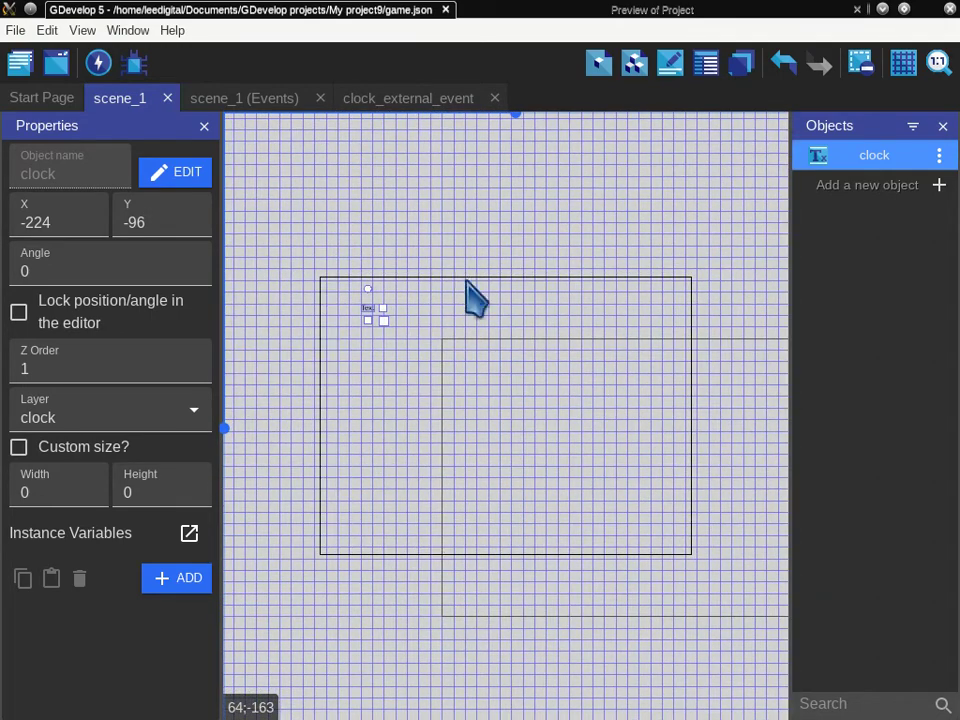
pyautogui.click(467, 285)
pyautogui.moveTo(366, 312); pyautogui.dragTo(271, 190)
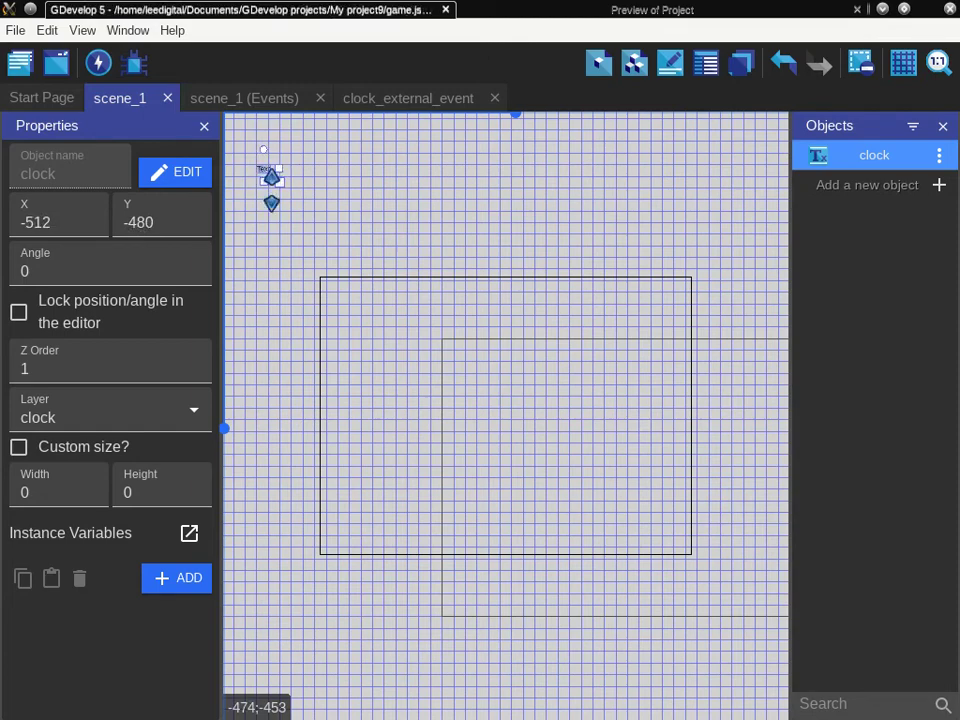
pyautogui.hotkey('ctrl', 's')
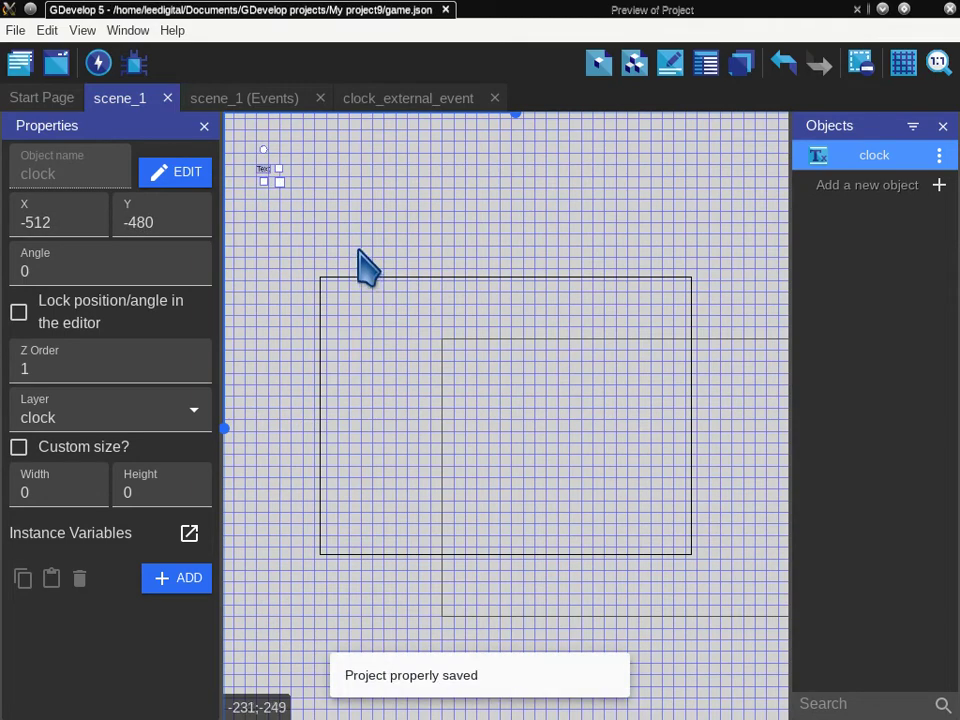
# - Move the clock text even farther from the game frame to X -1152, Y -736 and save the project
pyautogui.moveTo(349, 223); pyautogui.dragTo(643, 345)
pyautogui.moveTo(558, 287); pyautogui.dragTo(326, 197)
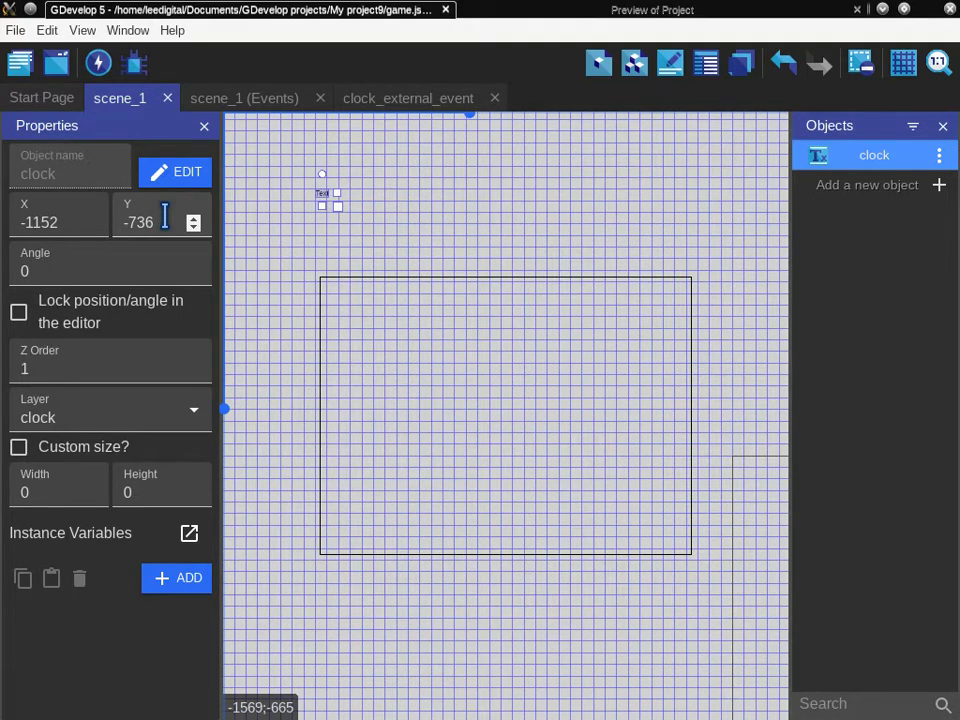
pyautogui.hotkey('ctrl', 's')
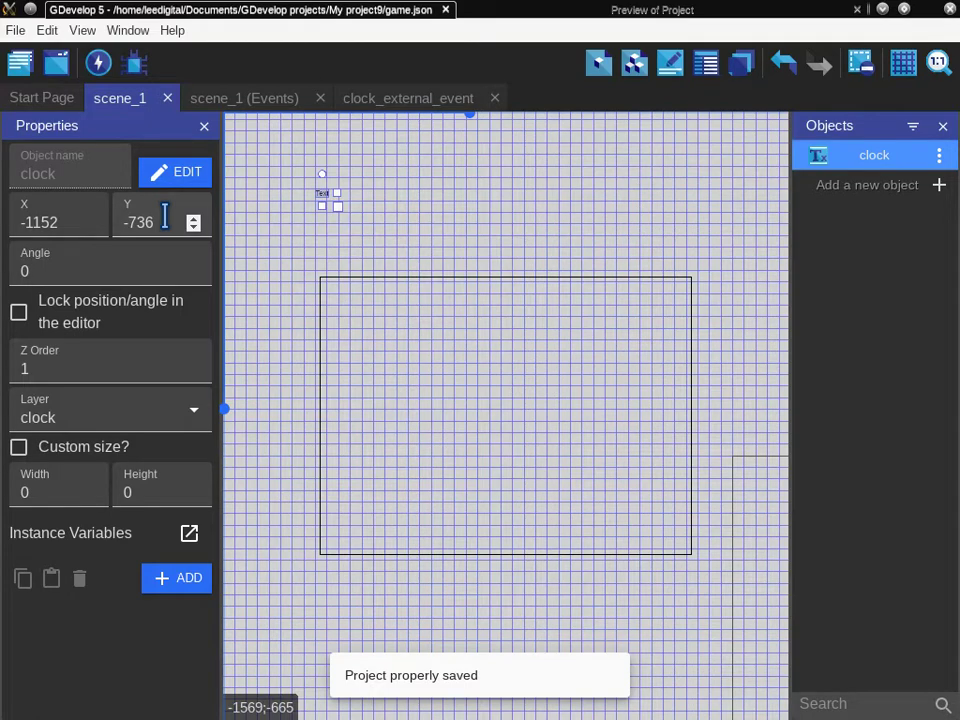
# - Check the running preview, then relaunch it with the clock text far outside the frame and close it
pyautogui.click(758, 14)
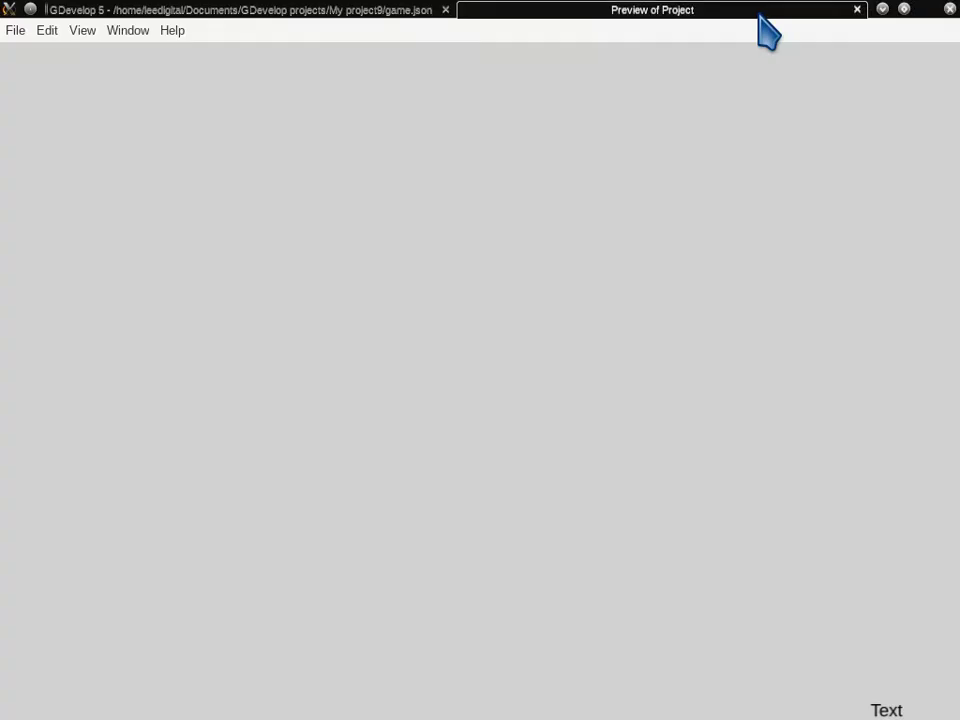
pyautogui.click(858, 10)
pyautogui.click(98, 64)
pyautogui.click(857, 10)
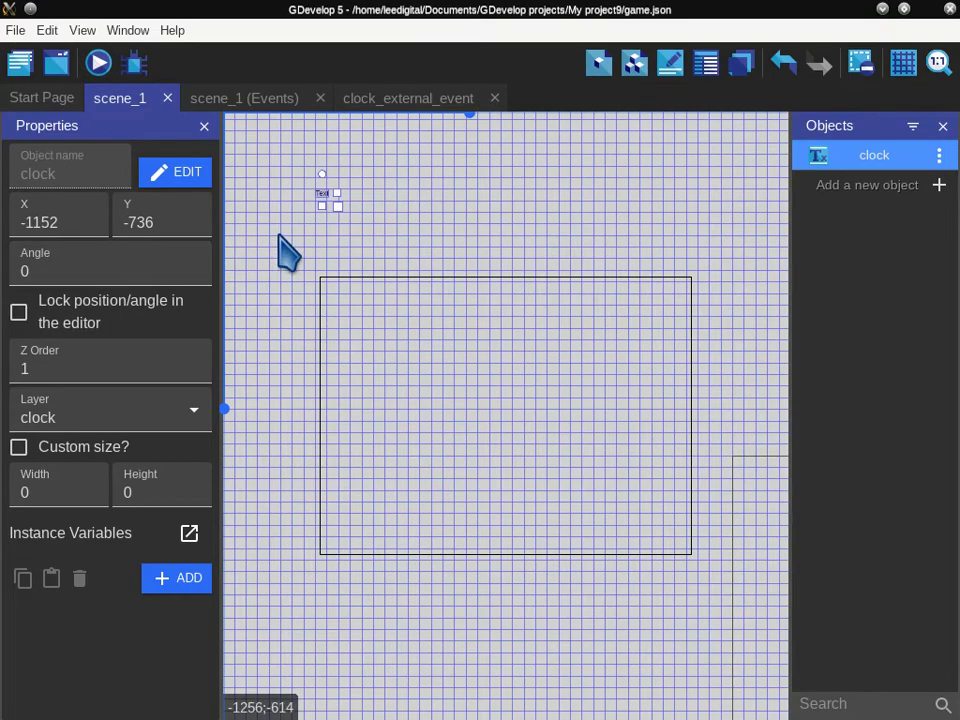
# - Center the layout view and set the clock text's position to X 0, Y 0
pyautogui.click(938, 63)
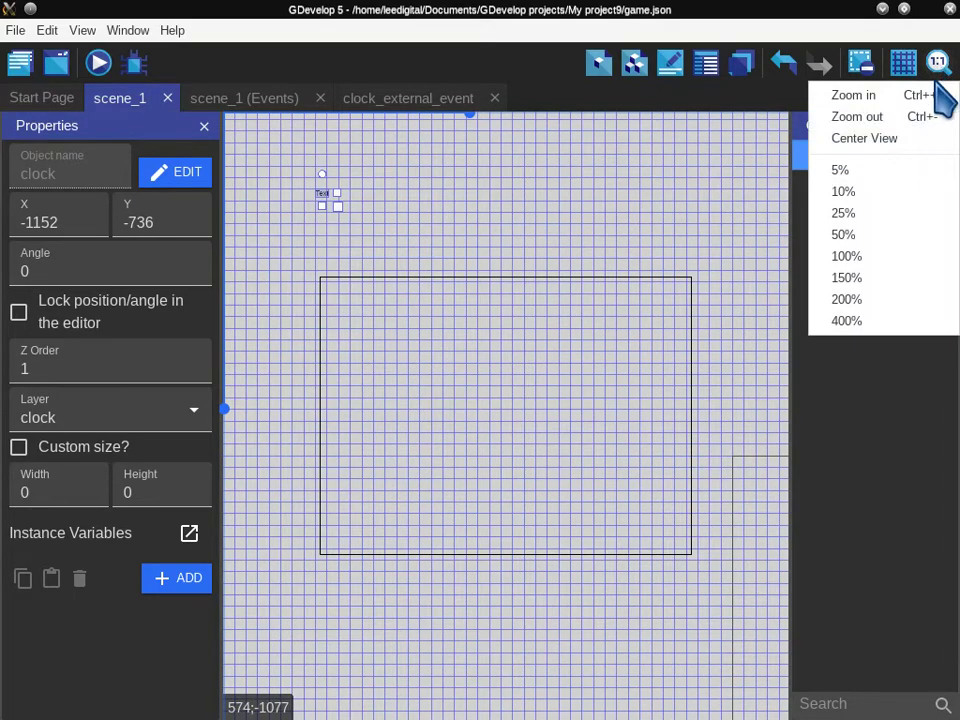
pyautogui.click(898, 142)
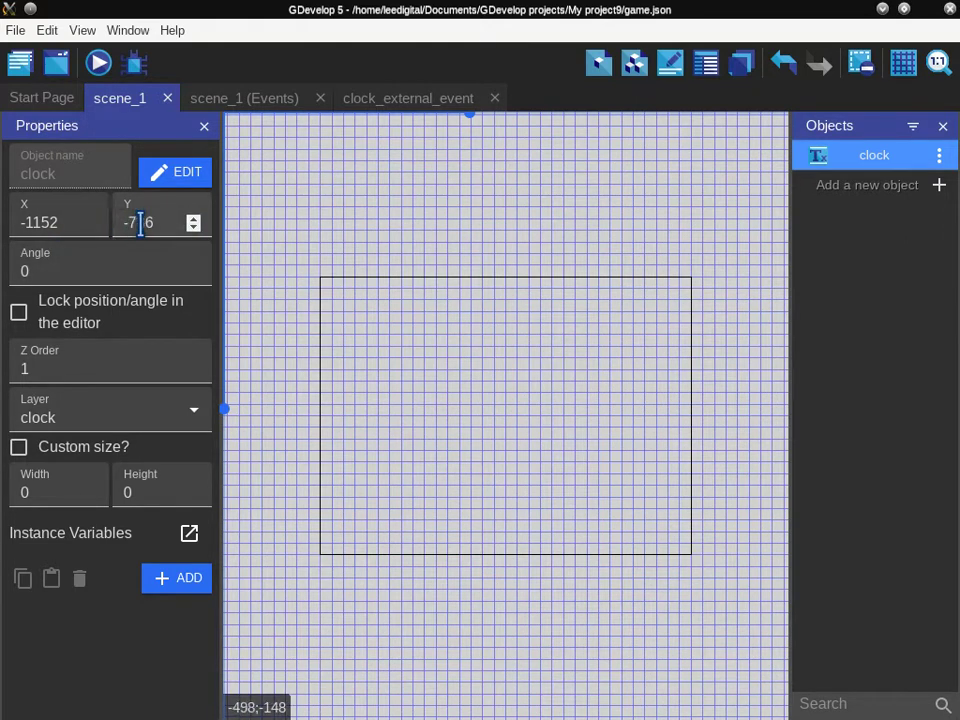
pyautogui.doubleClick(69, 218)
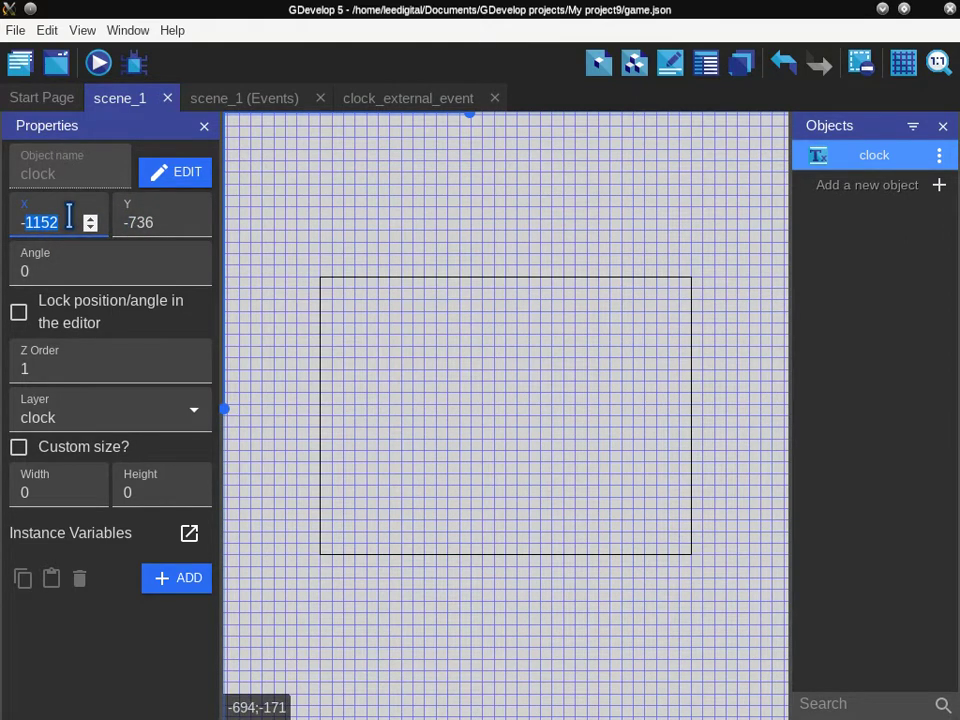
pyautogui.write('0')
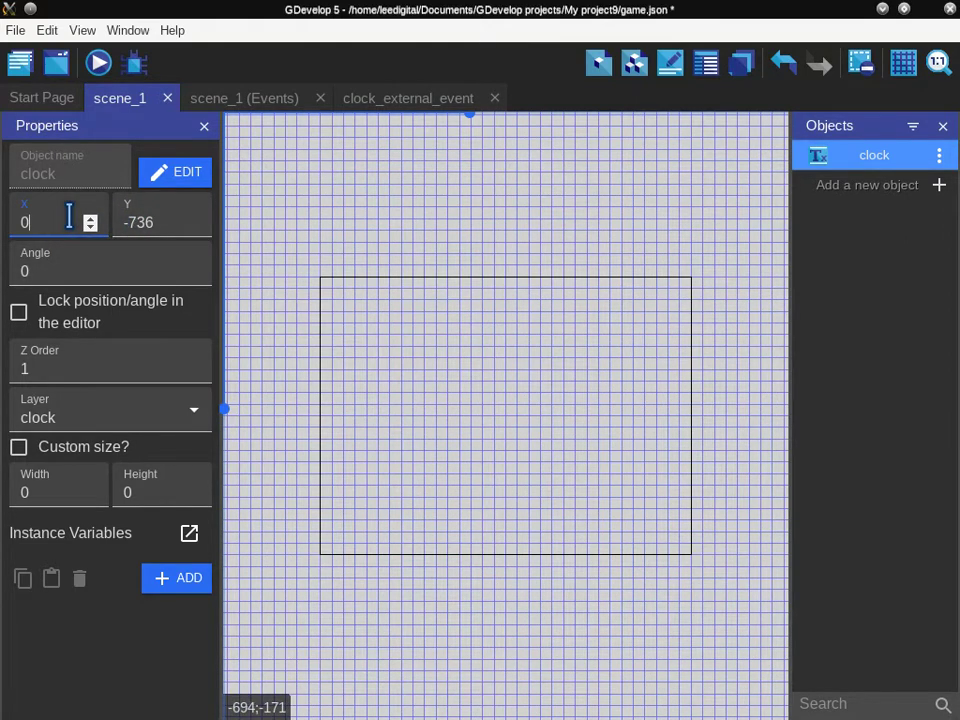
pyautogui.doubleClick(117, 224)
pyautogui.write('0')
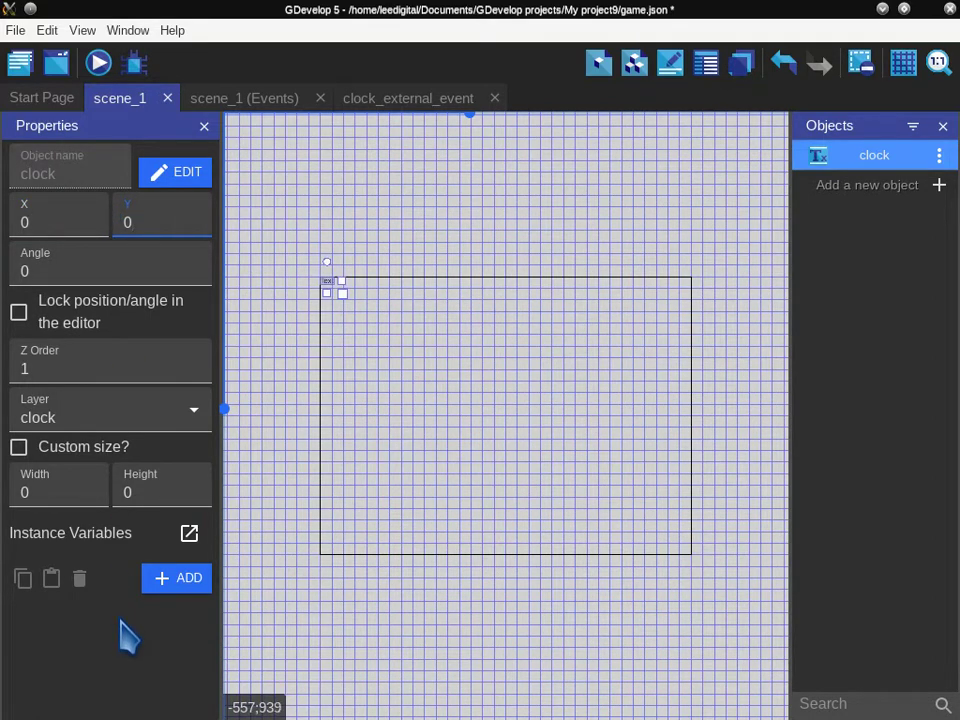
# - Save the project and preview the scene with the clock text at the origin, closing the preview when done
pyautogui.moveTo(330, 292)
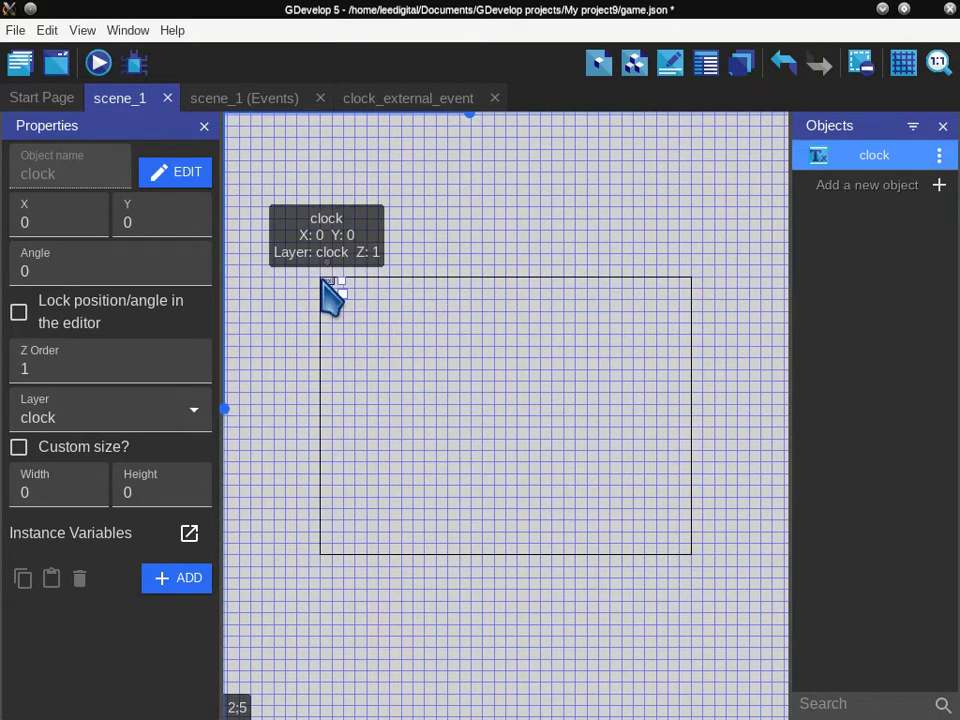
pyautogui.hotkey('ctrl', 's')
pyautogui.click(99, 66)
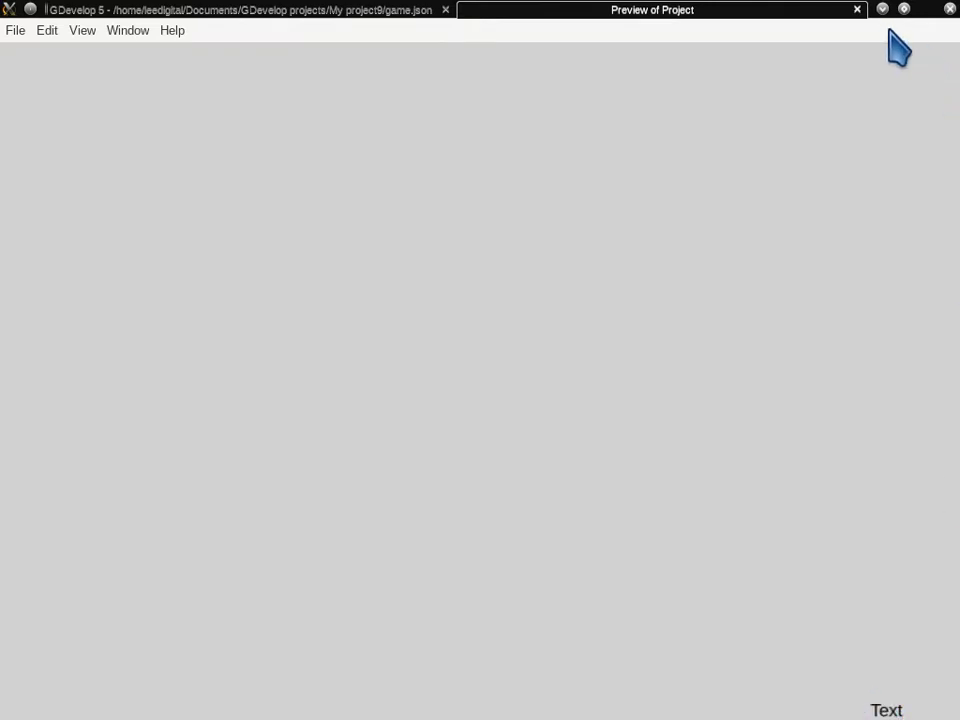
pyautogui.click(857, 9)
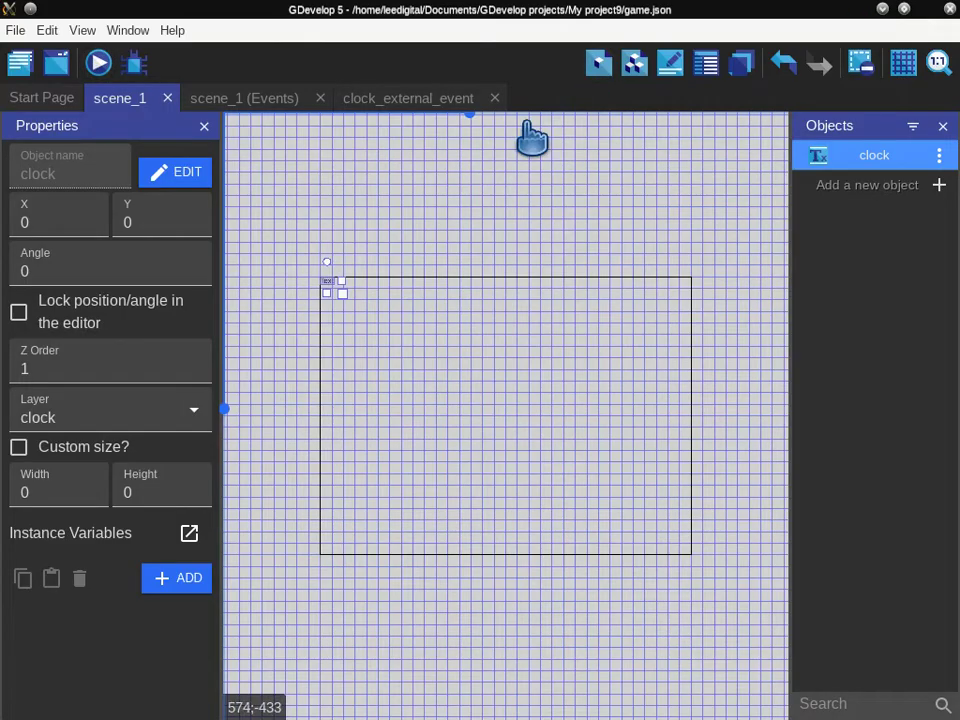
# - Add a JavaScript code event below the clock alignment event in clock_external_event
pyautogui.click(422, 97)
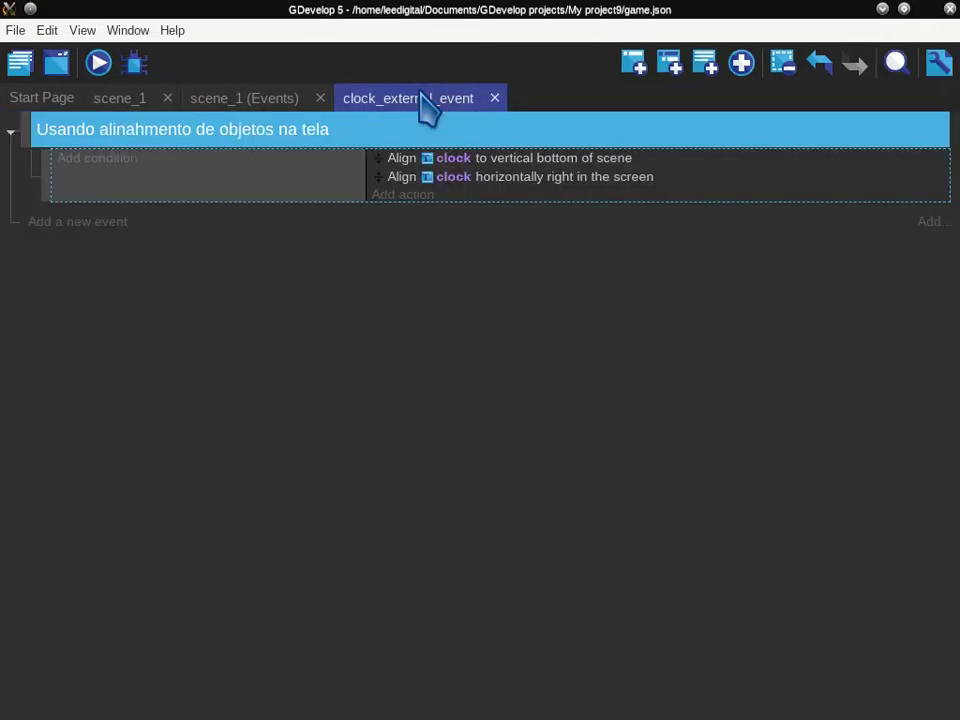
pyautogui.click(375, 140)
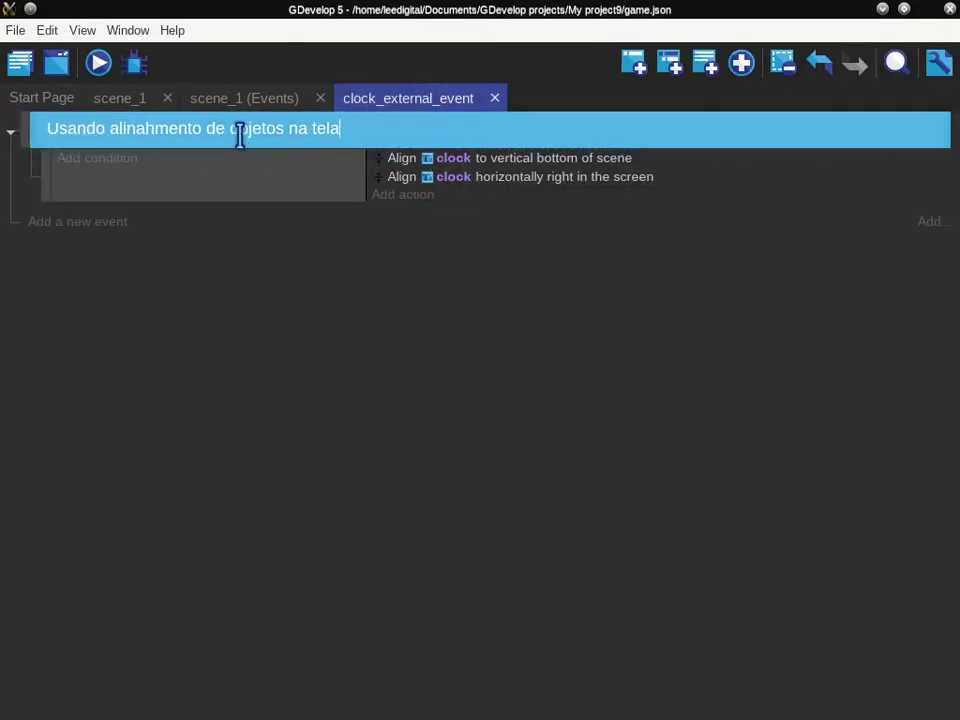
pyautogui.click(178, 189)
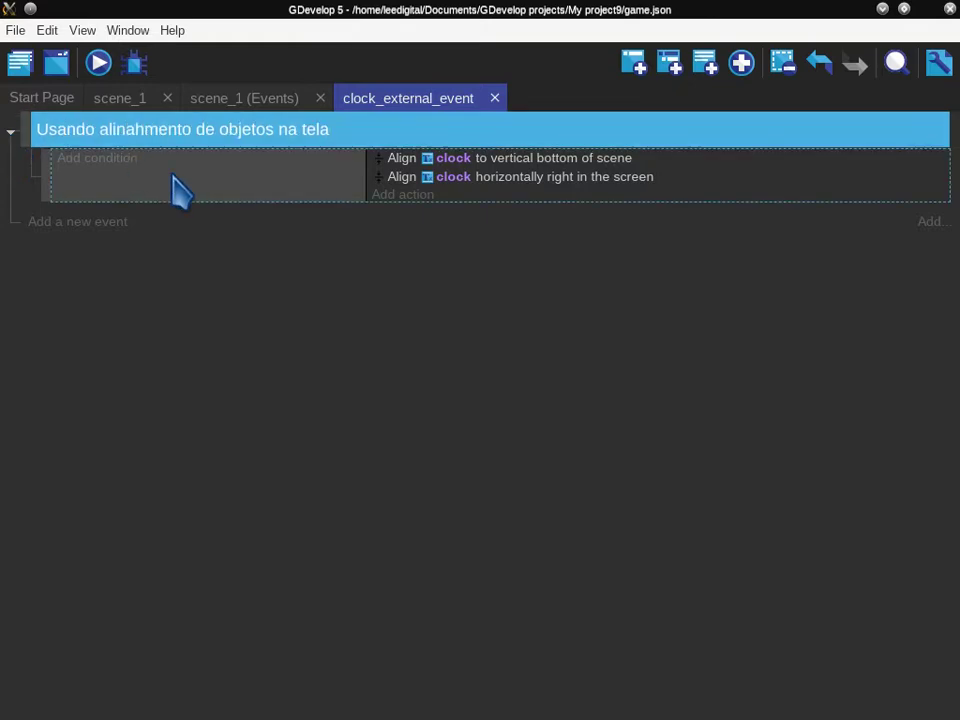
pyautogui.rightClick(178, 189)
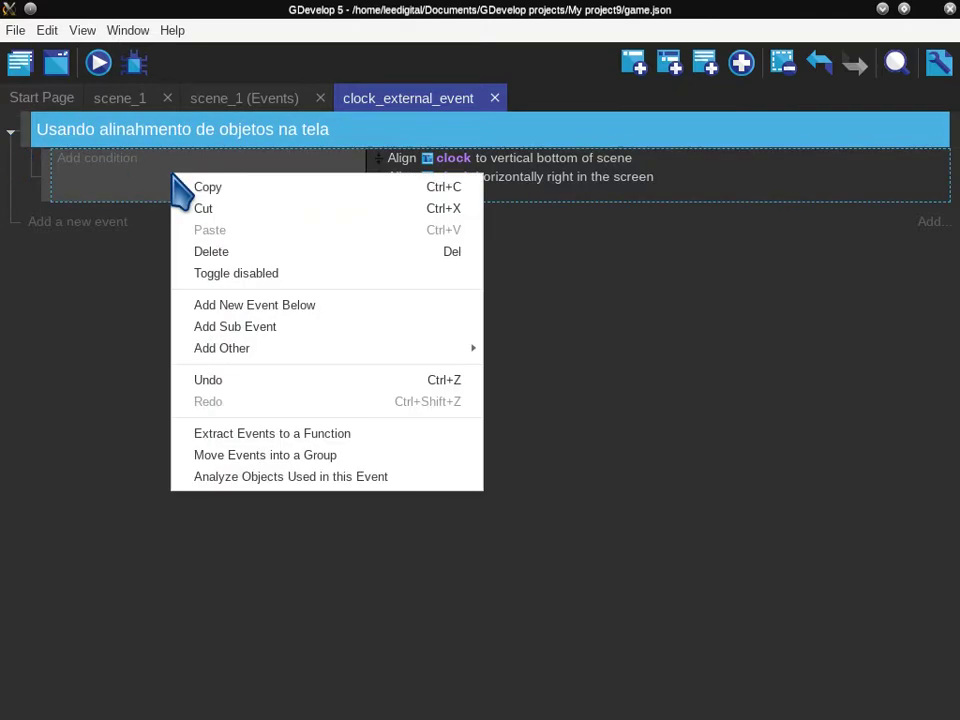
pyautogui.moveTo(440, 352)
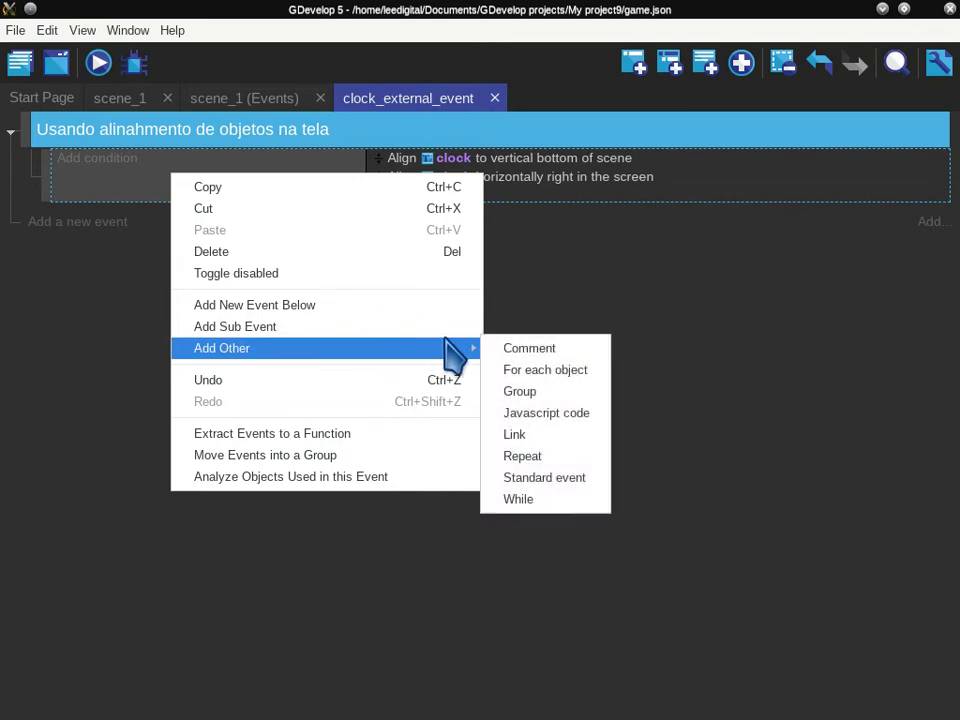
pyautogui.click(540, 416)
pyautogui.click(342, 258)
pyautogui.write('runtimeScene.setBackgroundColor(100,100,240);')
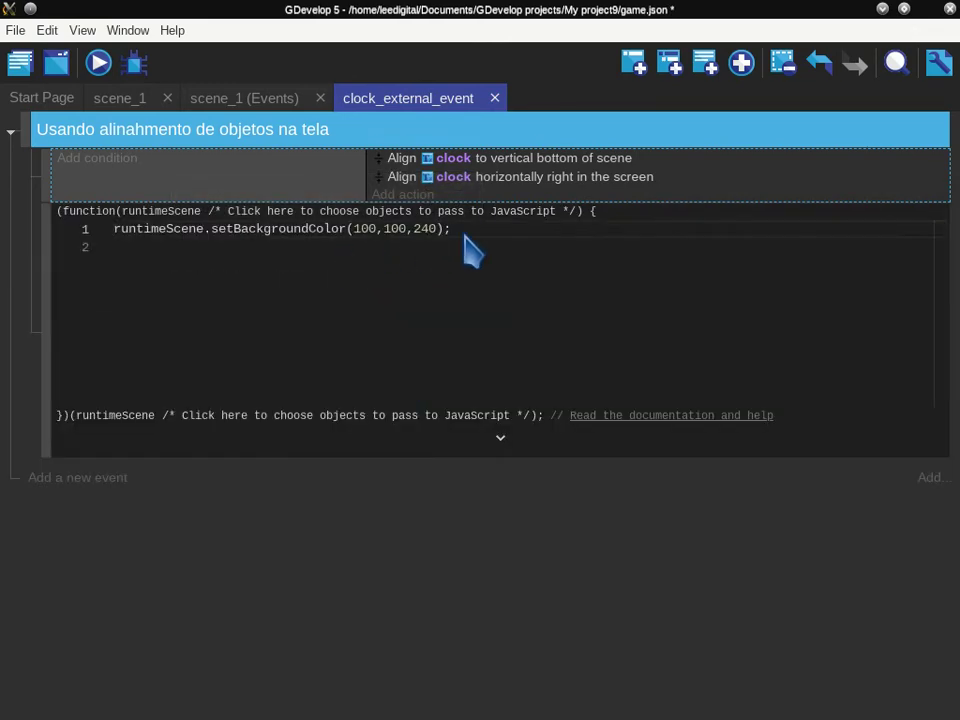
# - Pass the clock object to the JavaScript event and delete its default setBackgroundColor line
pyautogui.click(372, 213)
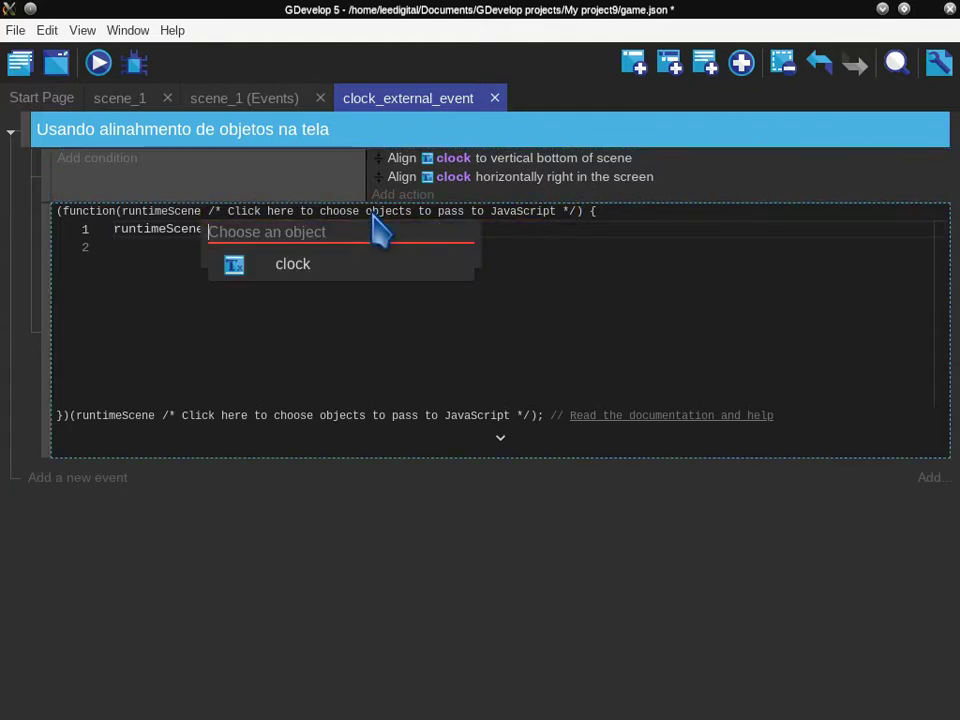
pyautogui.click(306, 266)
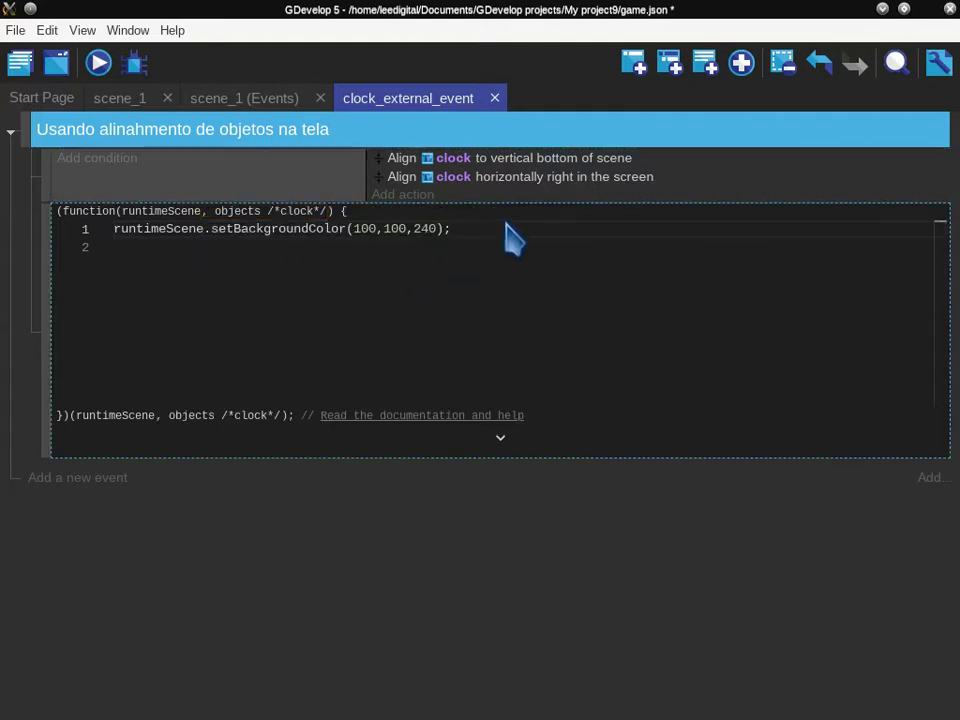
pyautogui.hotkey('shift', 'Home')
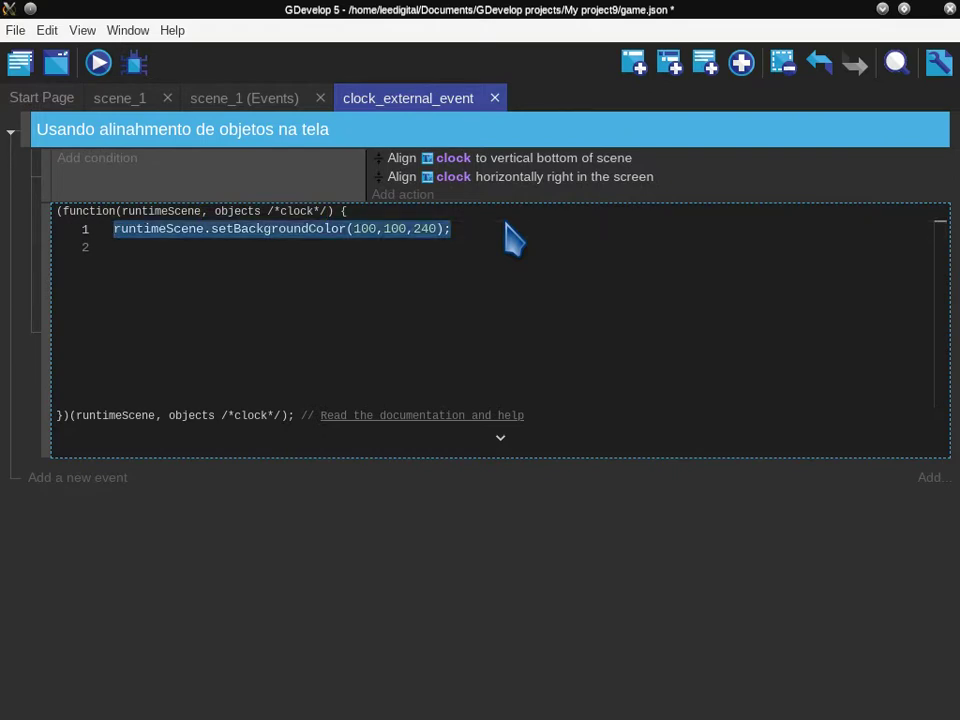
pyautogui.press('BackSpace')
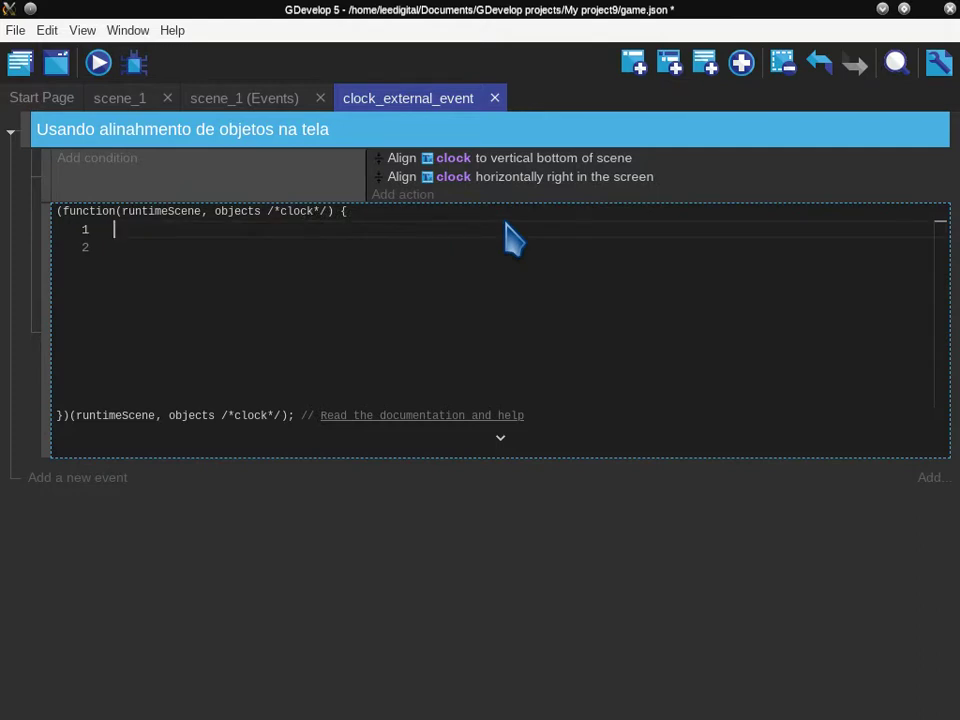
# - Start a const declaration on the code's second line and move the alignment event below the JavaScript event
pyautogui.press('Return')
pyautogui.write('co')
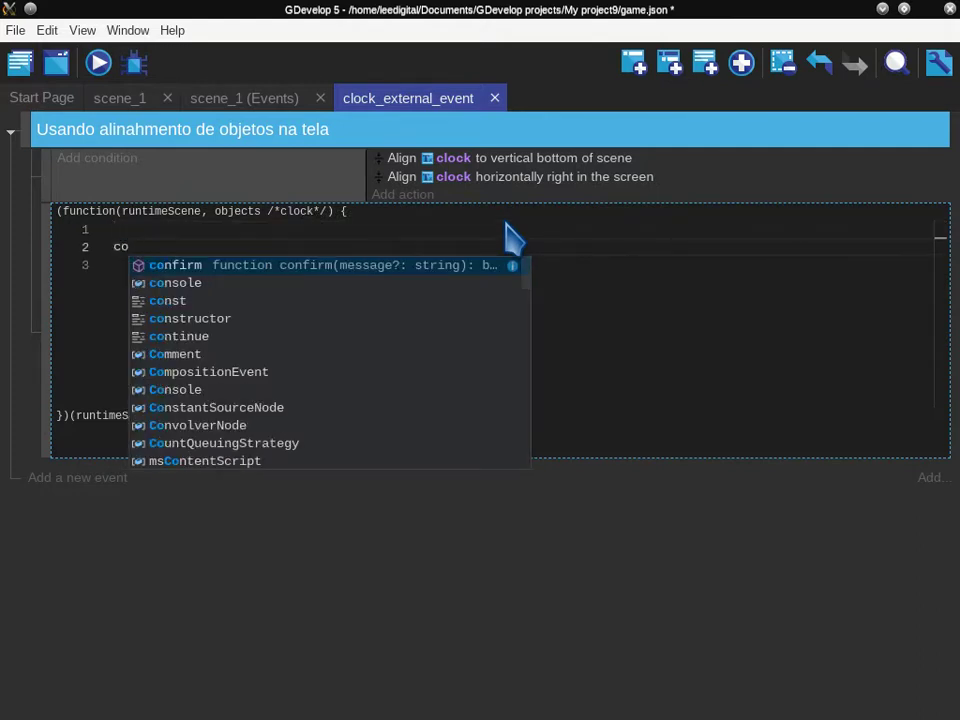
pyautogui.write('nst')
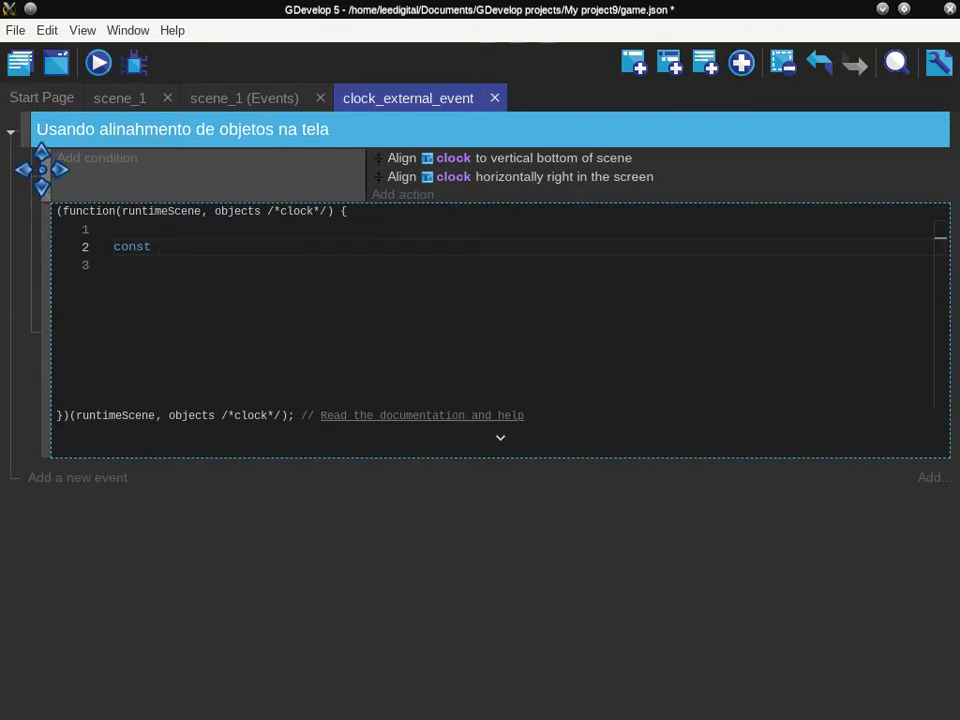
pyautogui.moveTo(42, 169); pyautogui.dragTo(36, 435)
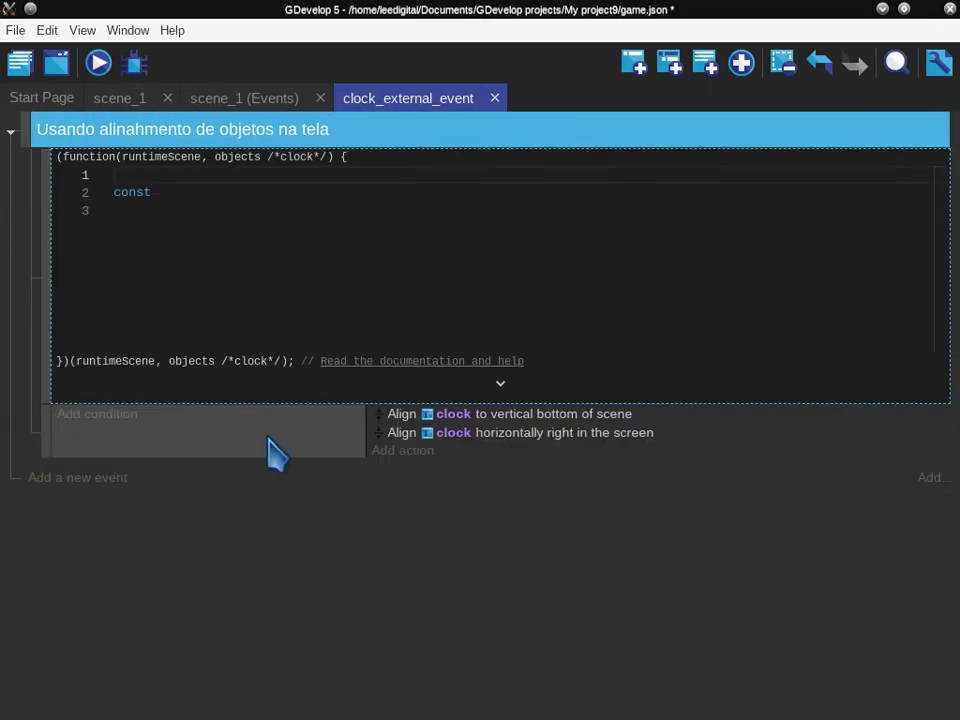
pyautogui.click(221, 192)
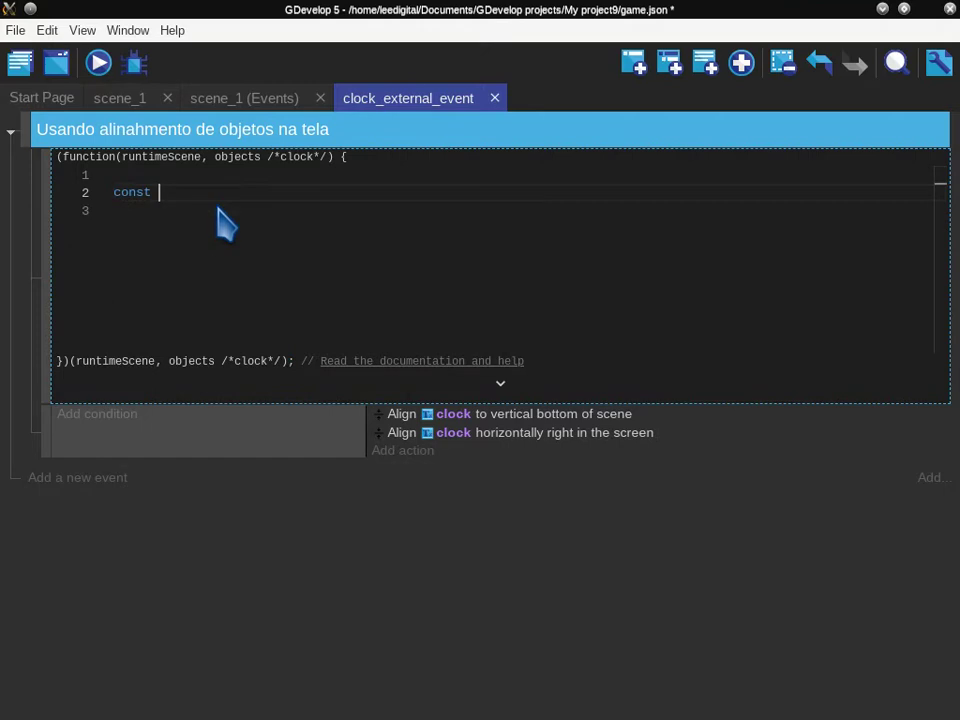
pyautogui.moveTo(218, 208); pyautogui.dragTo(199, 143)
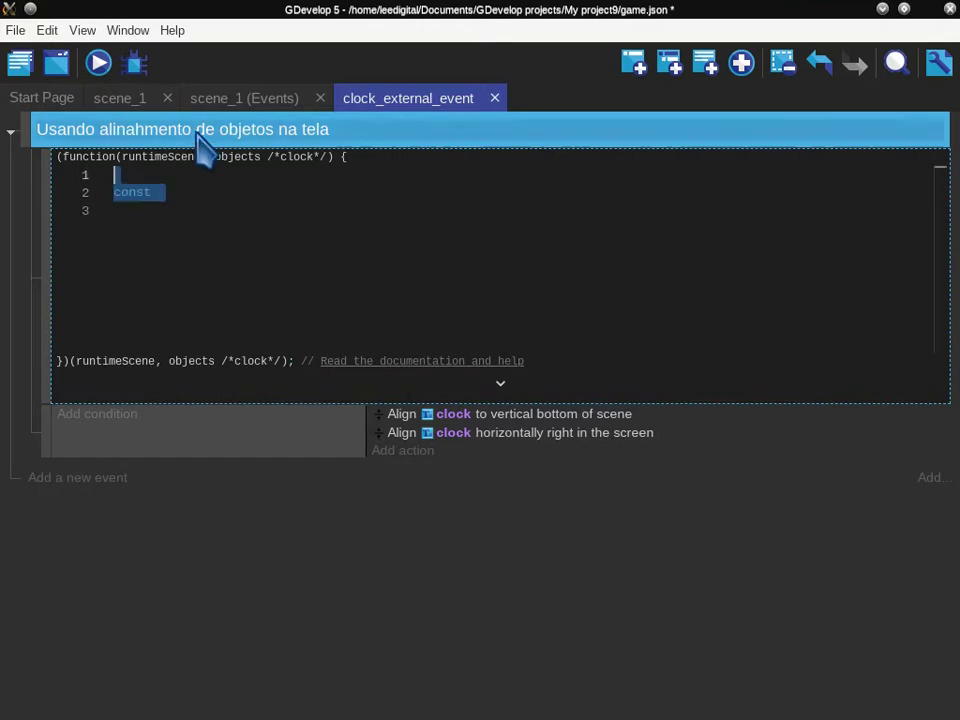
# - Examine the clock text up close at the game frame's origin in the scene_1 layout
pyautogui.click(118, 98)
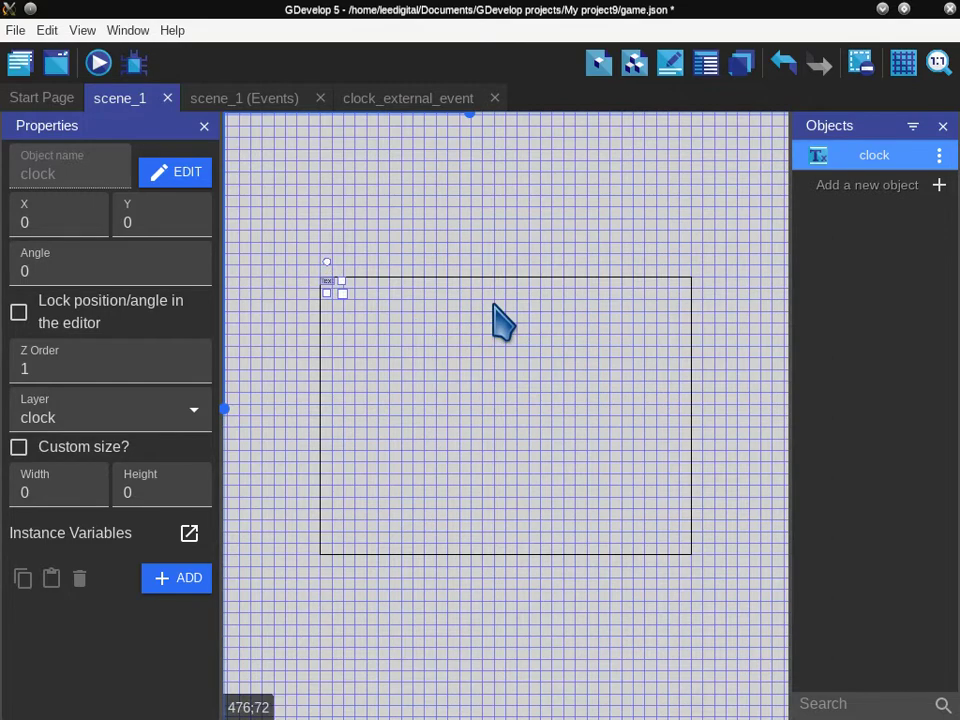
pyautogui.scroll(3, 502, 320)
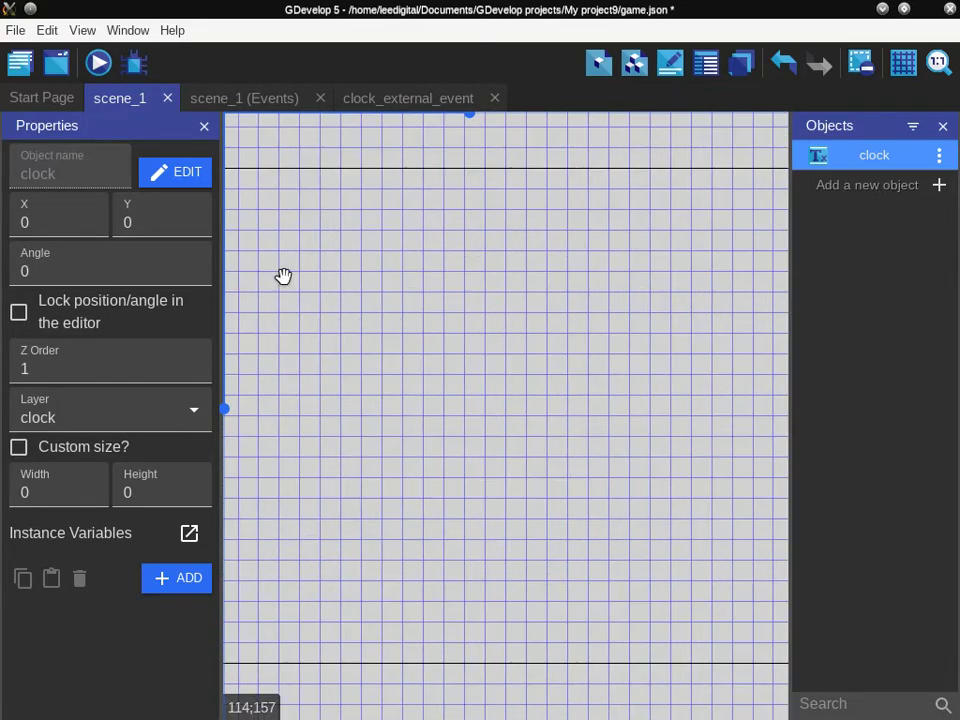
pyautogui.moveTo(416, 336); pyautogui.dragTo(633, 418, button='middle')
pyautogui.scroll(1, 530, 360)
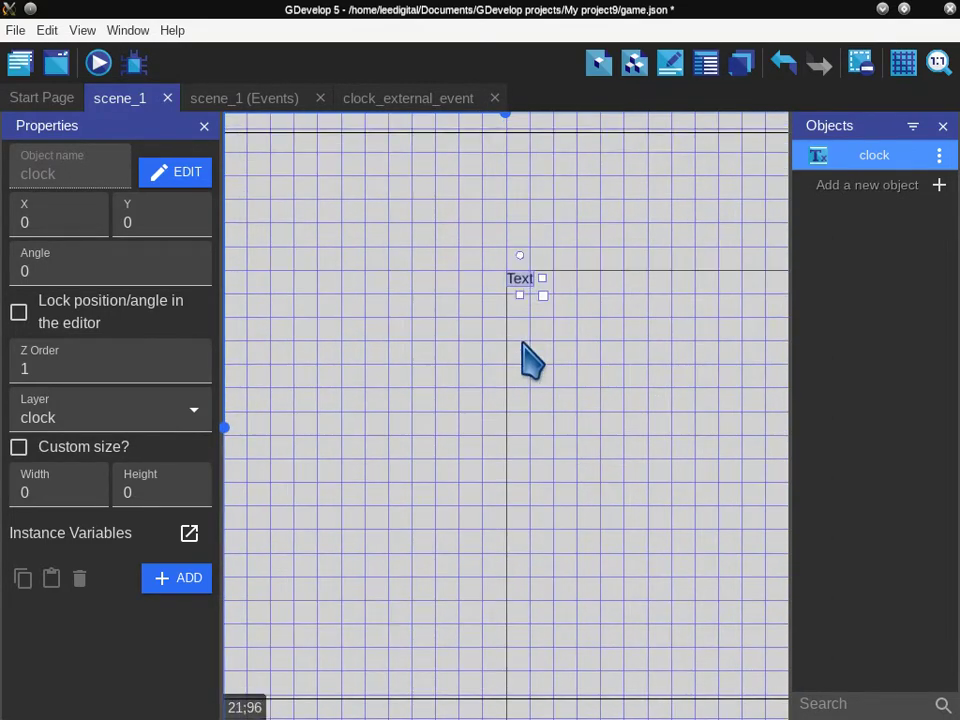
pyautogui.scroll(1, 522, 343)
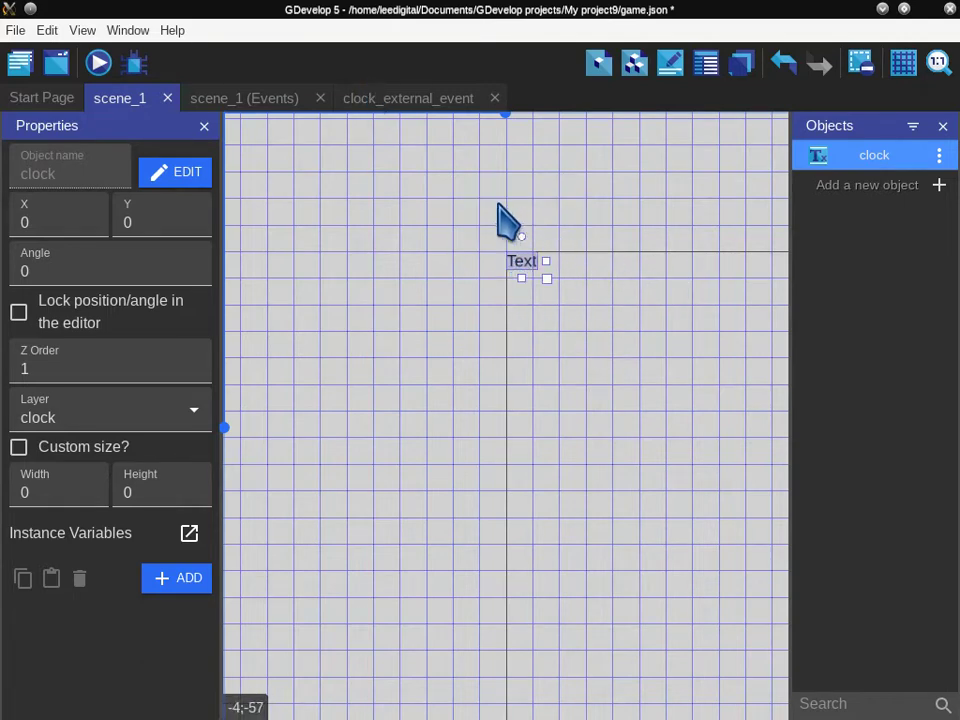
# - Complete the declaration in the clock_external_event code as const clock = objects[0];
pyautogui.click(383, 100)
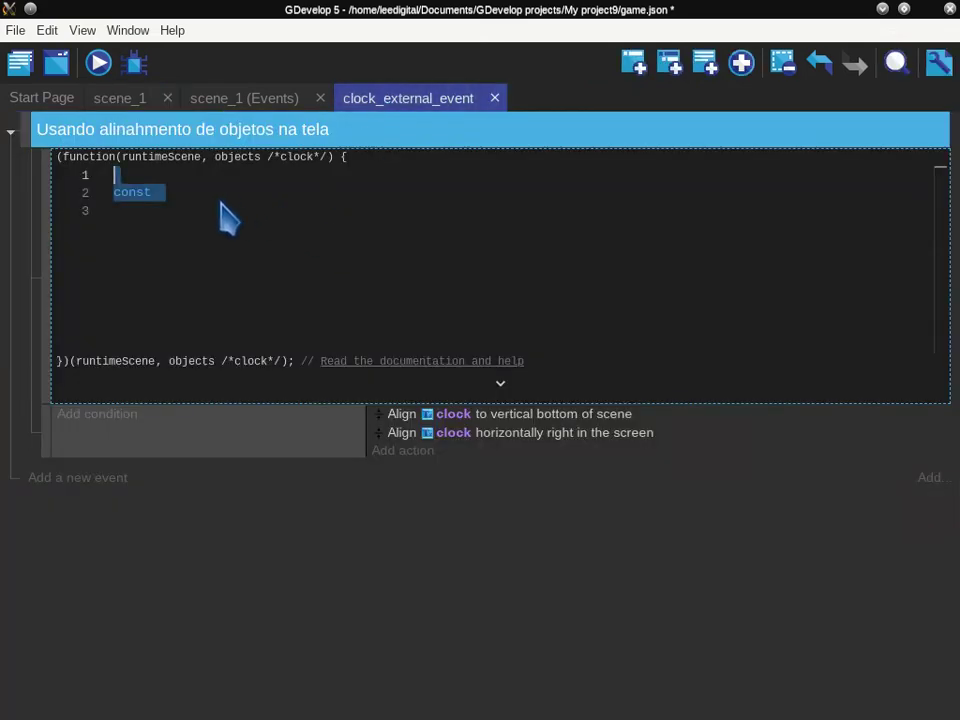
pyautogui.press('Down')
pyautogui.press('Down')
pyautogui.press('Up')
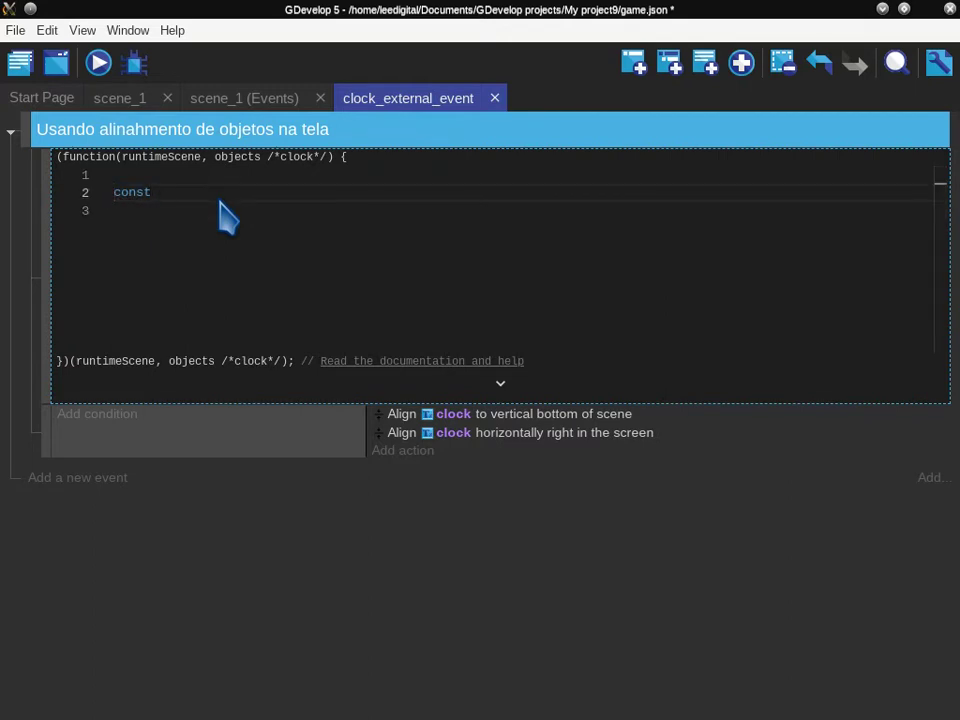
pyautogui.write('clock = ')
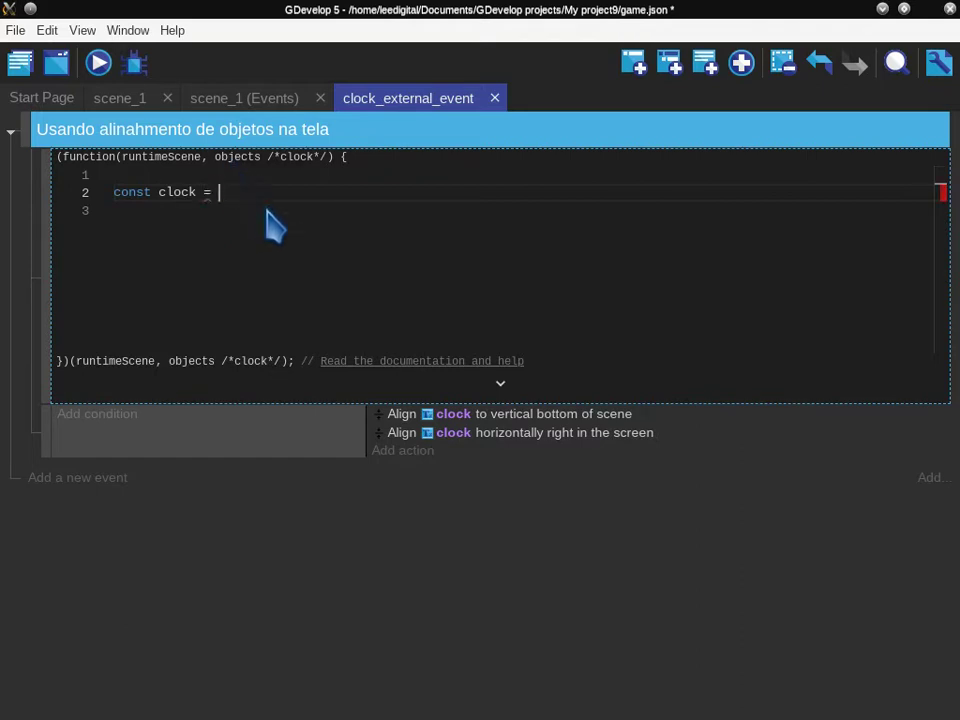
pyautogui.write('obje')
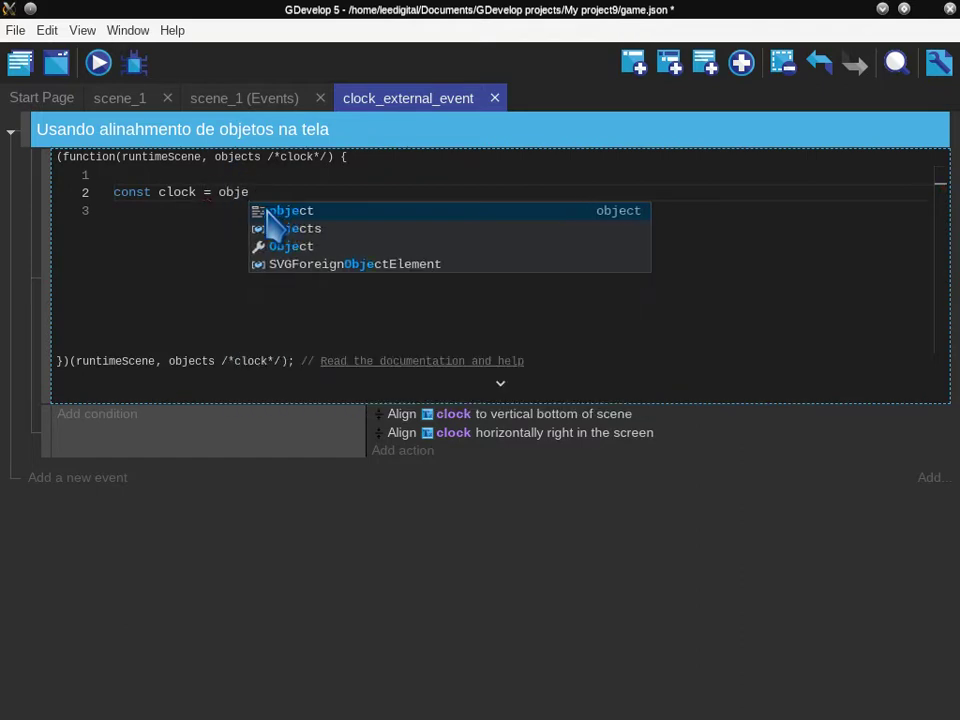
pyautogui.click(272, 226)
pyautogui.write('[')
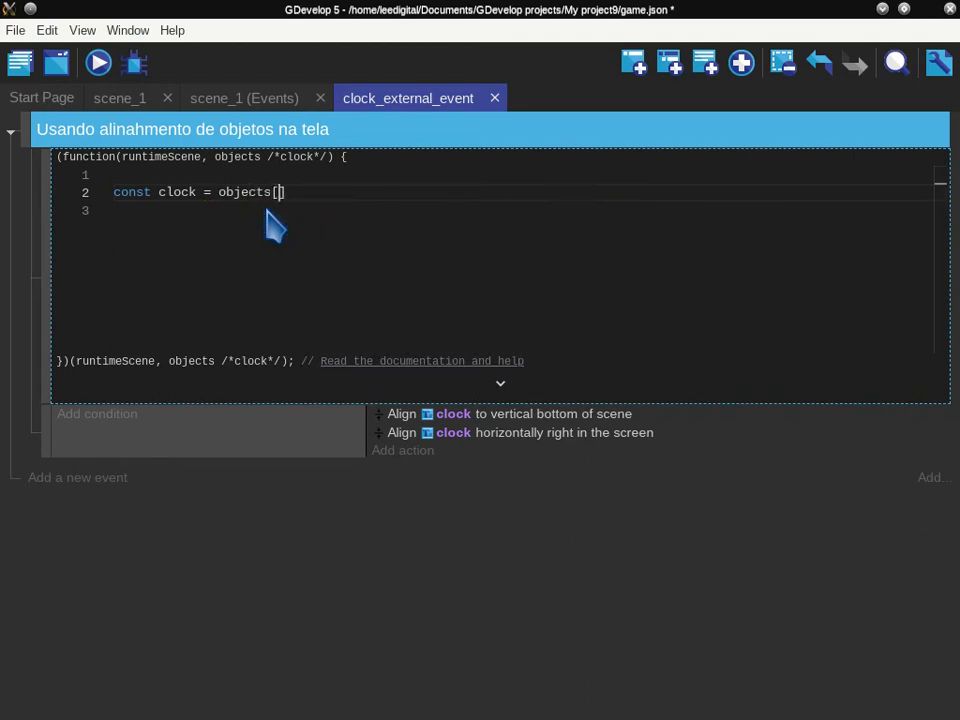
pyautogui.write('0];')
pyautogui.press('Return')
# - Declare const now = Date.now(); below the clock constant and save the project
pyautogui.write('const ')
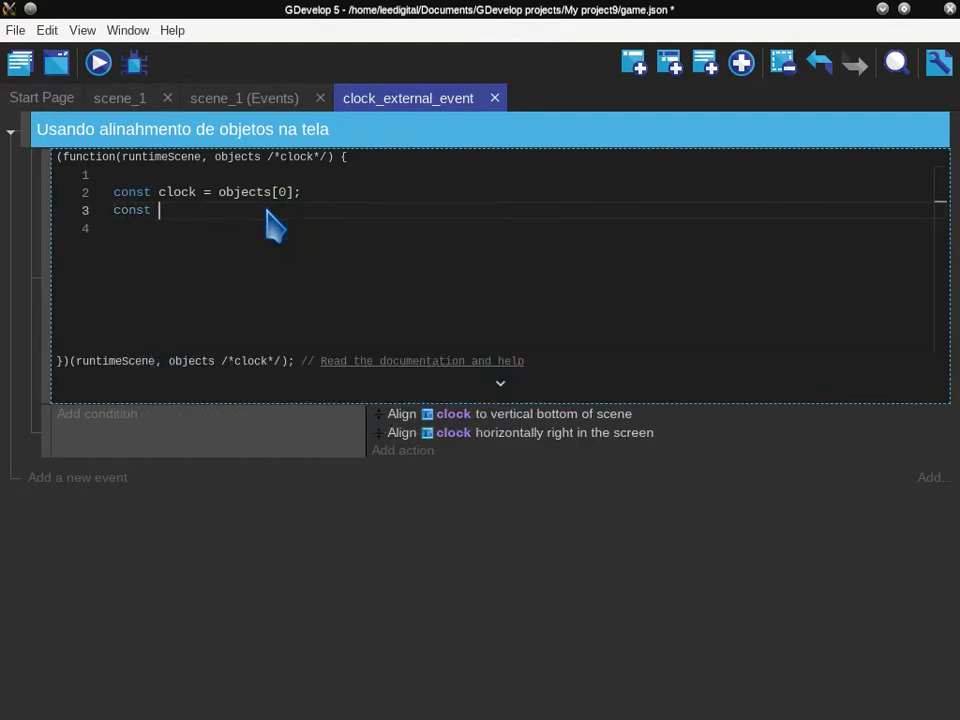
pyautogui.write('now = Date')
pyautogui.press('Escape')
pyautogui.write('.now')
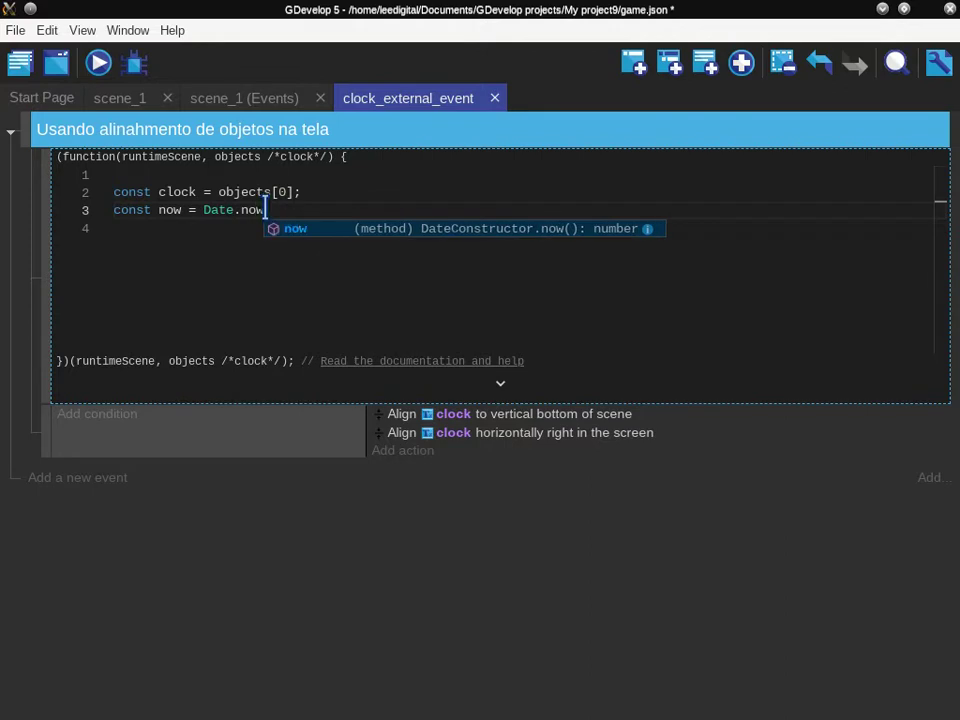
pyautogui.write('()')
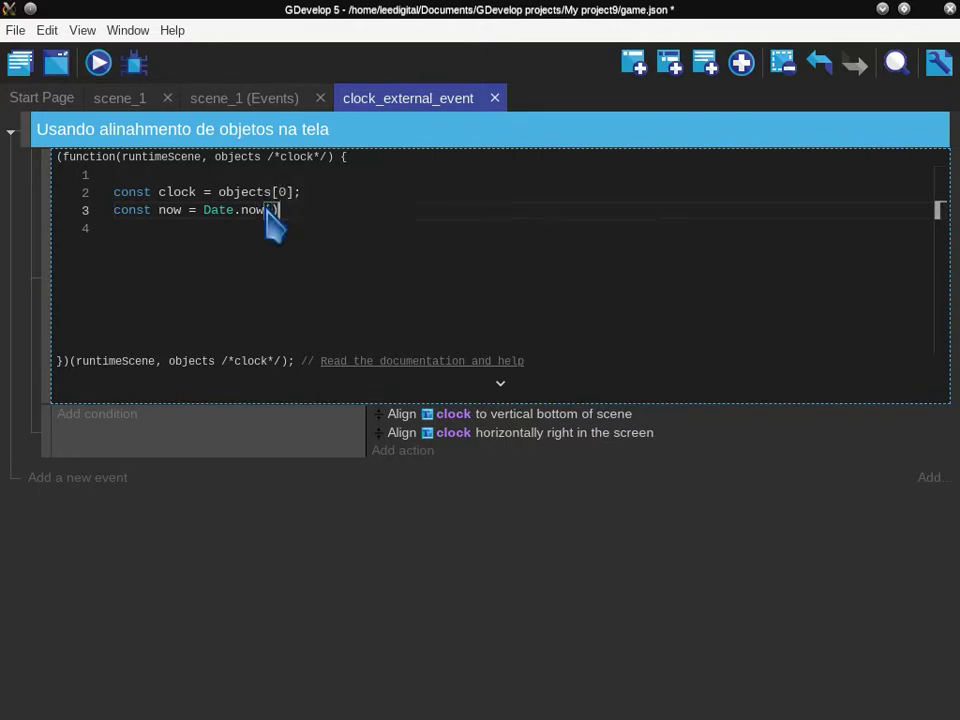
pyautogui.write(';')
pyautogui.hotkey('ctrl', 's')
pyautogui.moveTo(261, 222)
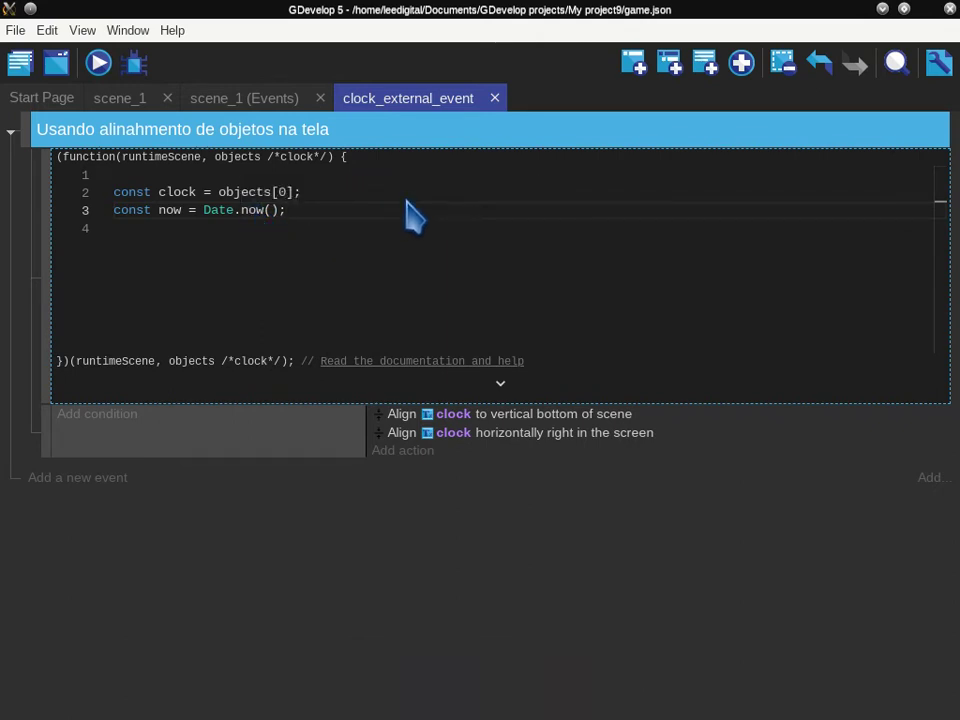
# - Begin a clock statement below the now constant and insert a /** */ comment block above the clock declaration
pyautogui.press('Return')
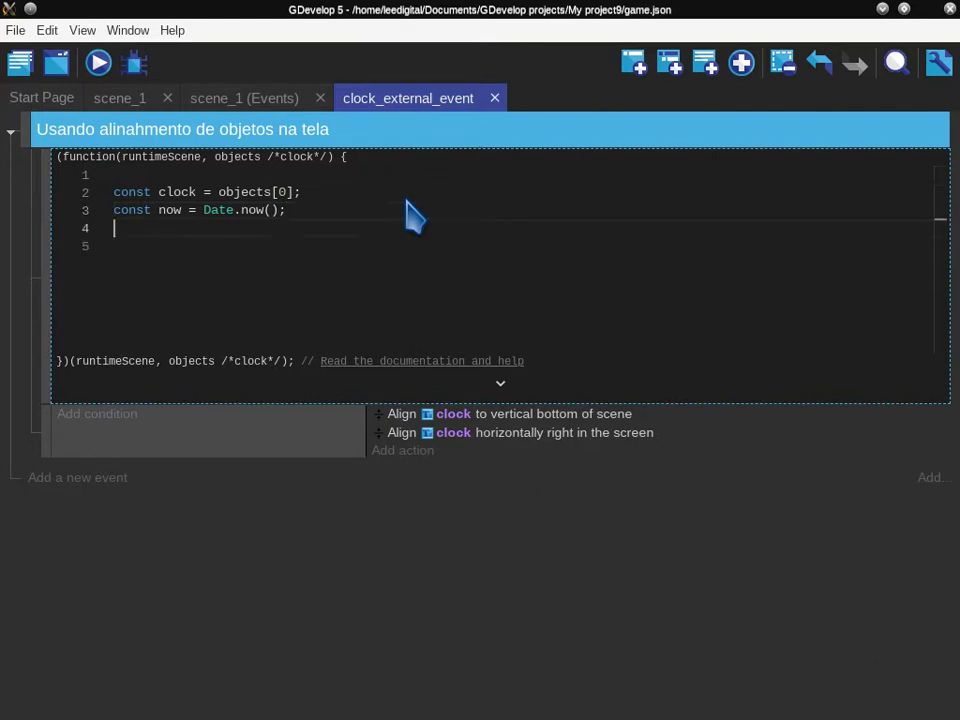
pyautogui.write('clock')
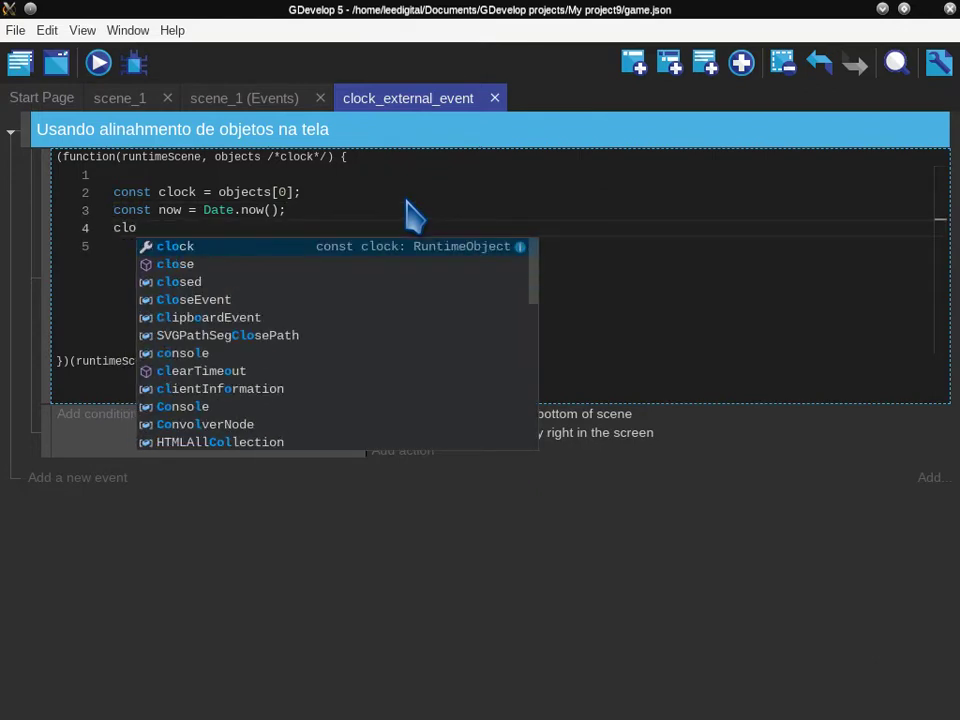
pyautogui.press('Up')
pyautogui.press('Up')
pyautogui.press('Return')
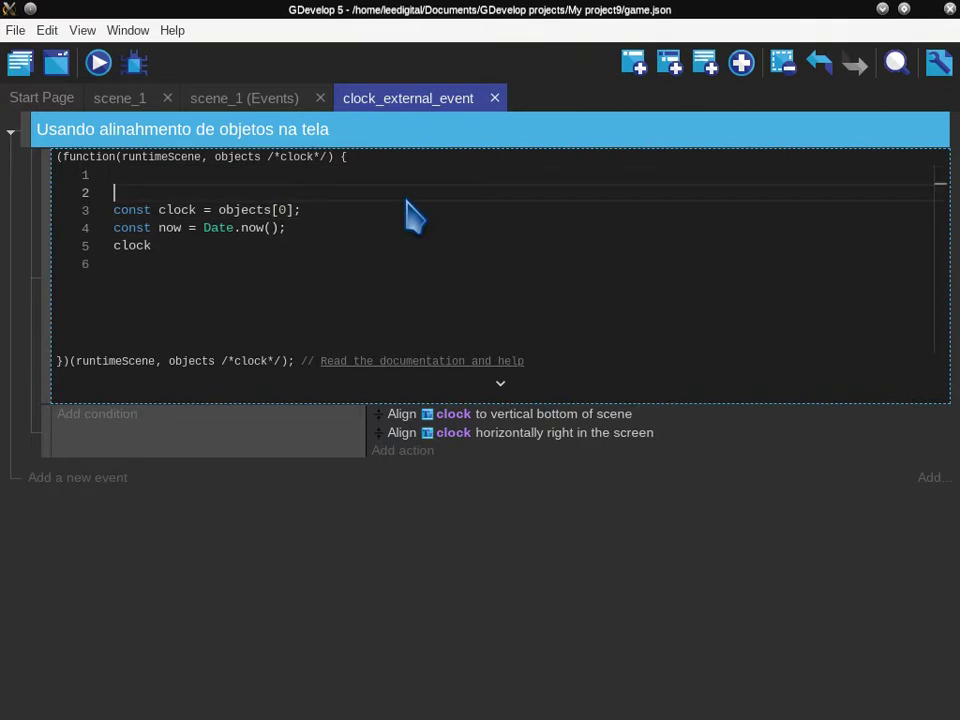
pyautogui.write('/**')
pyautogui.press('Return')
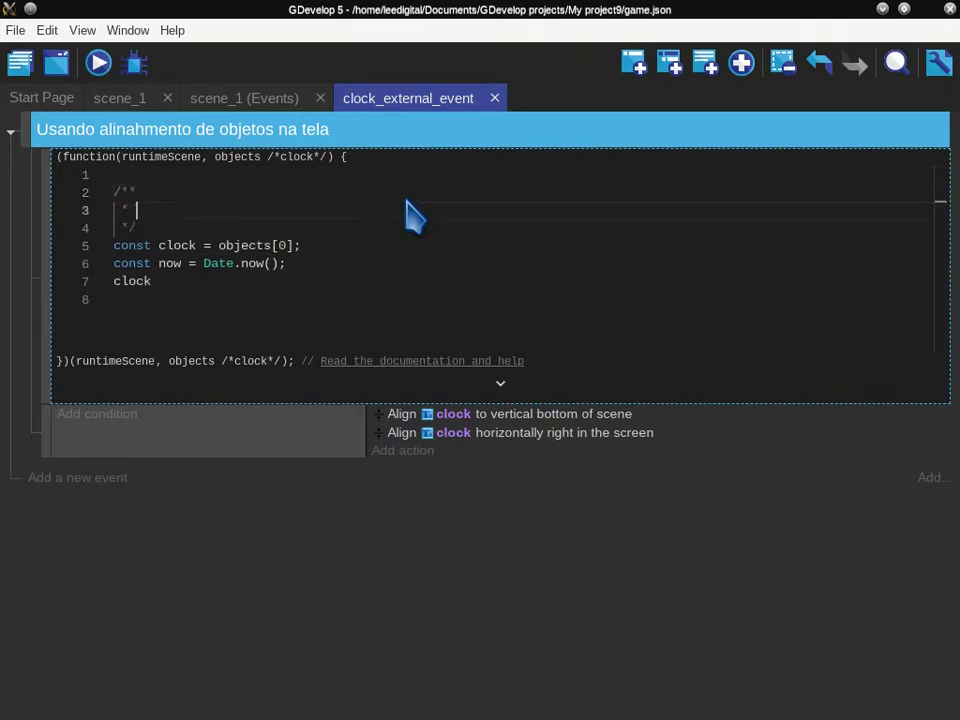
pyautogui.write('@type {gdjs.')
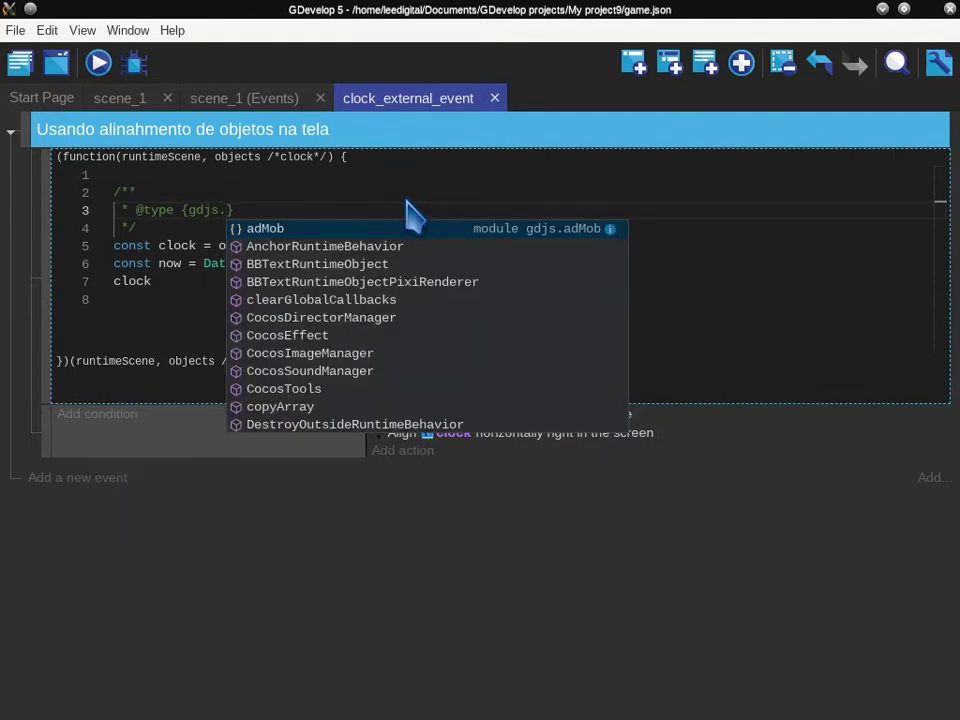
pyautogui.write('Text')
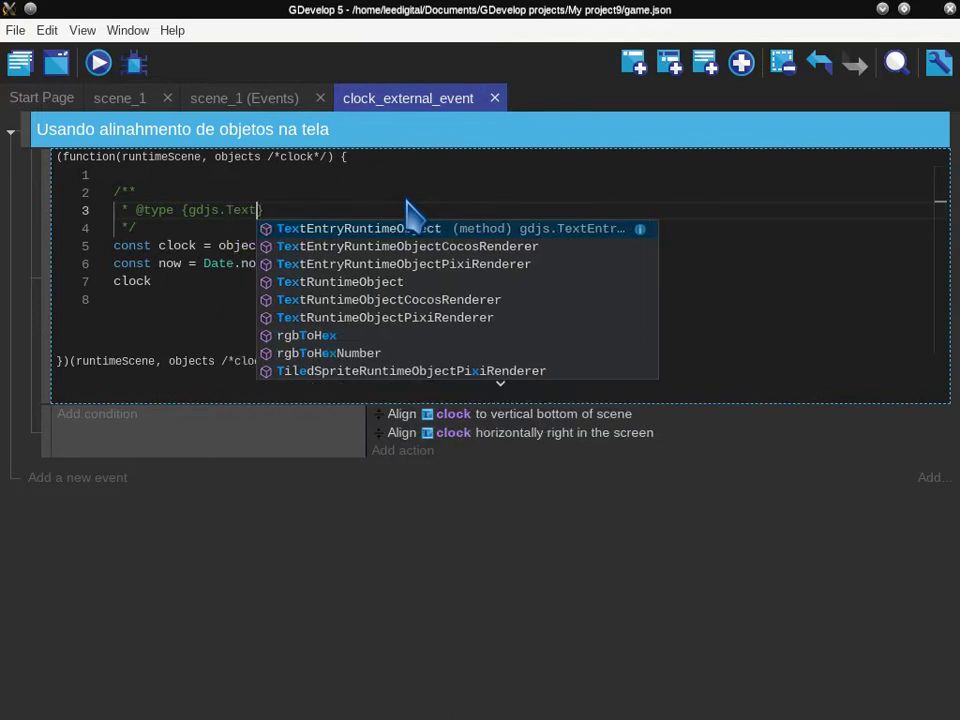
pyautogui.press('Down')
pyautogui.press('Down')
pyautogui.press('Down')
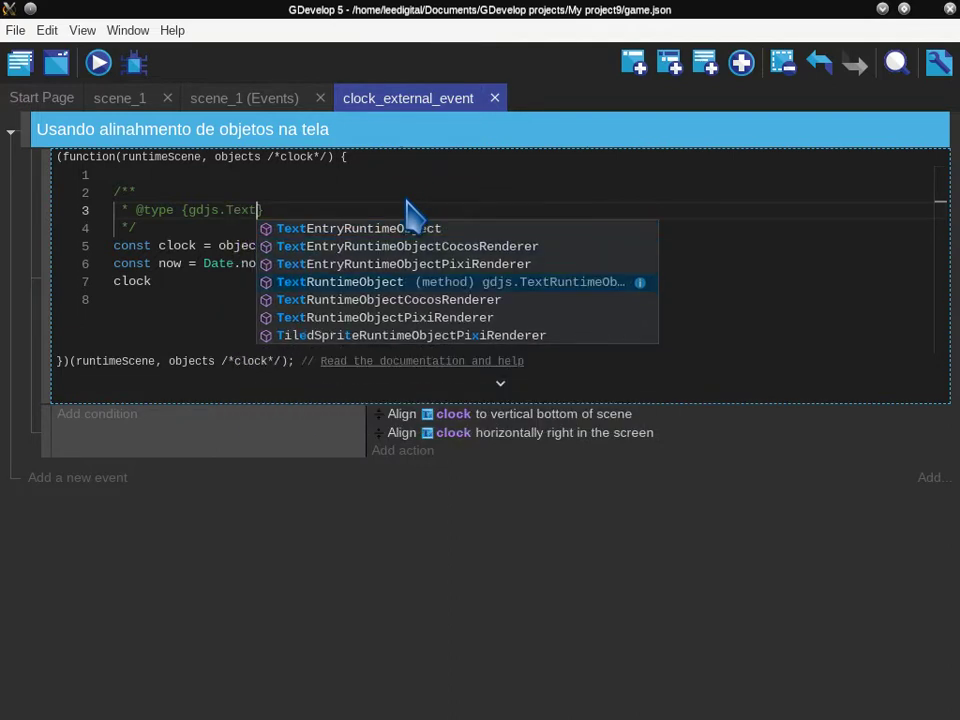
pyautogui.press('Return')
pyautogui.hotkey('ctrl', 's')
# - Complete the clock statement as a clock.setString() call with its parentheses opened onto an empty argument line
pyautogui.press('Down')
pyautogui.press('Down')
pyautogui.press('Down')
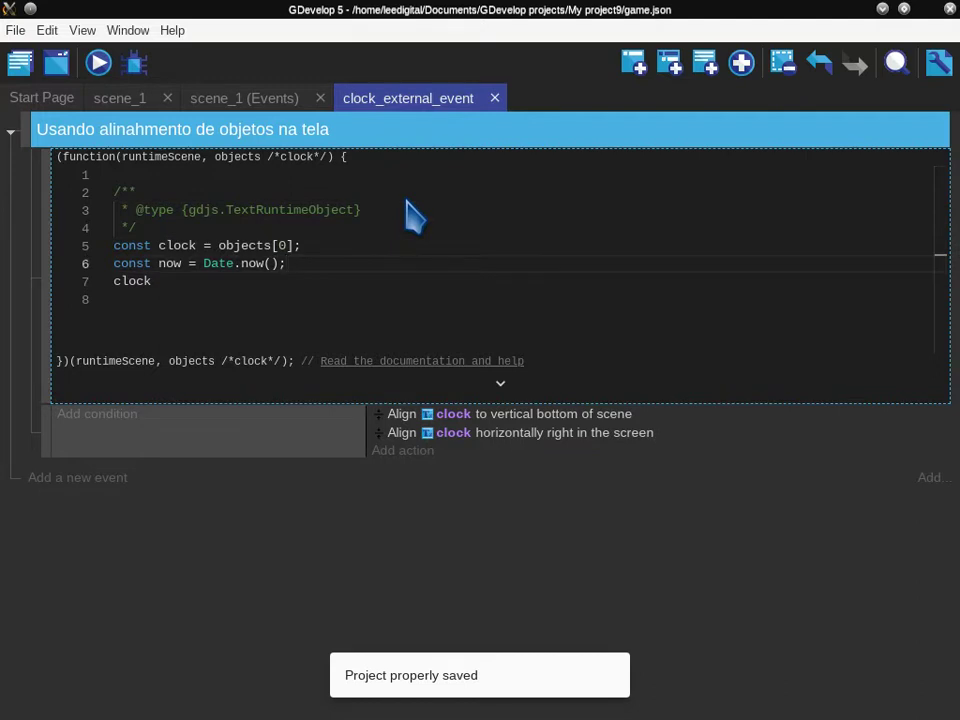
pyautogui.press('Down')
pyautogui.write('.set')
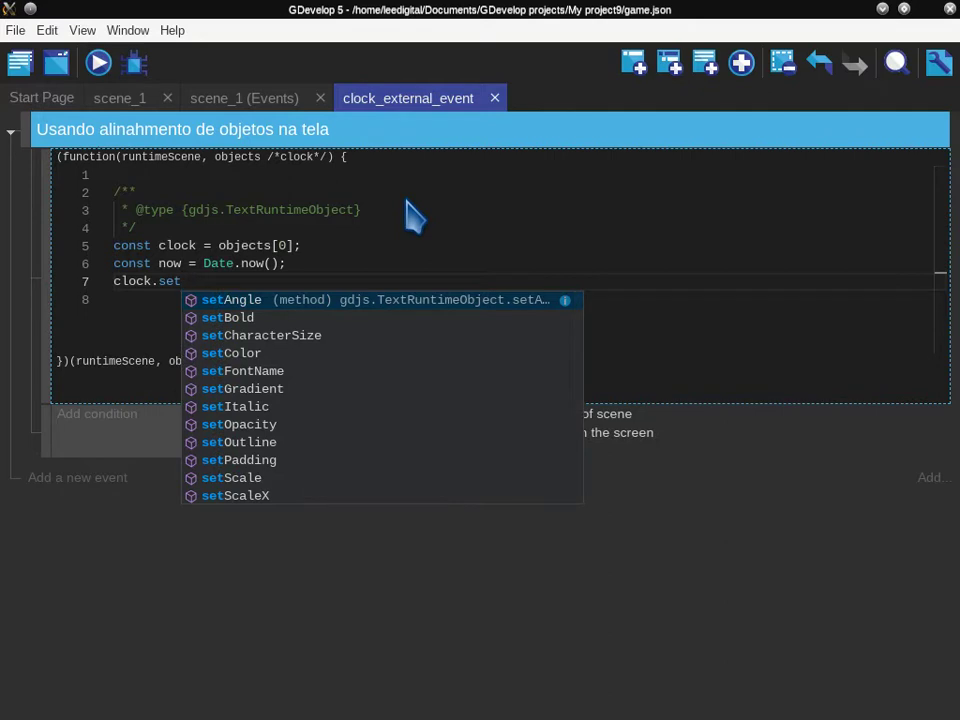
pyautogui.write('ss')
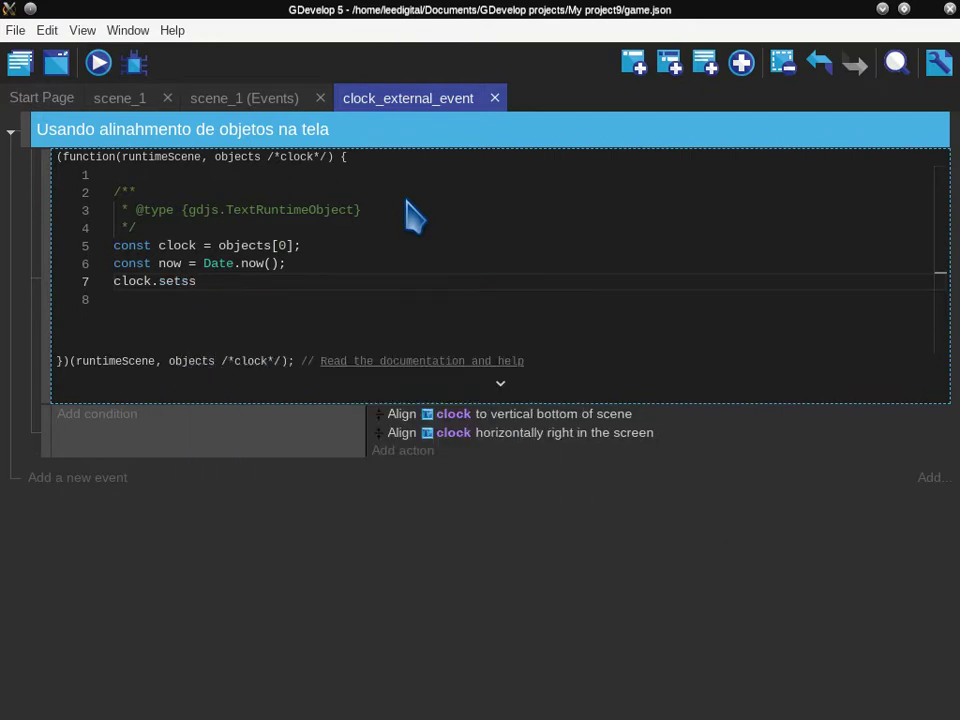
pyautogui.press('BackSpace')
pyautogui.write('T')
pyautogui.press('Return')
pyautogui.write('(')
pyautogui.press('Return')
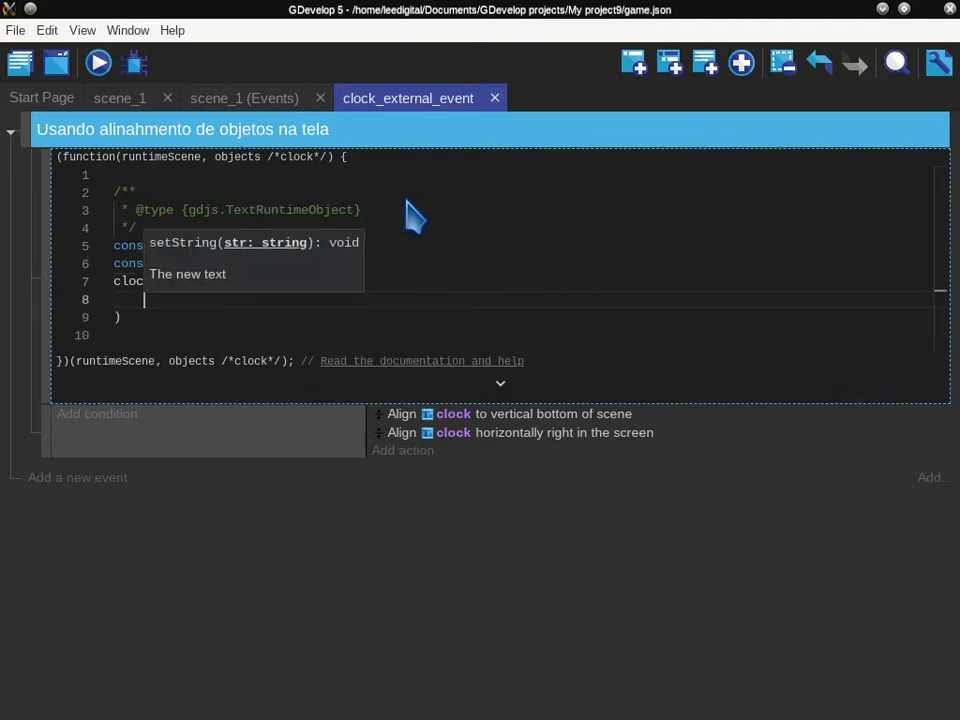
pyautogui.press('Escape')
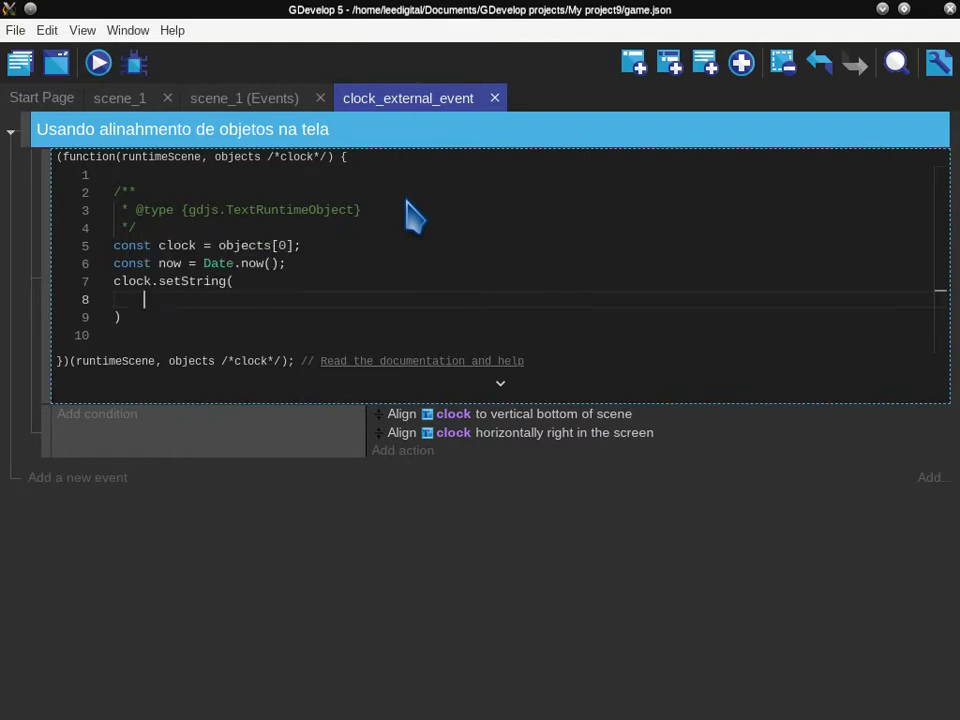
# - Begin the argument of clock.setString with new Intl.DateTimeFormat
pyautogui.press('Up')
pyautogui.press('Up')
pyautogui.press('Down')
pyautogui.write('new Intl')
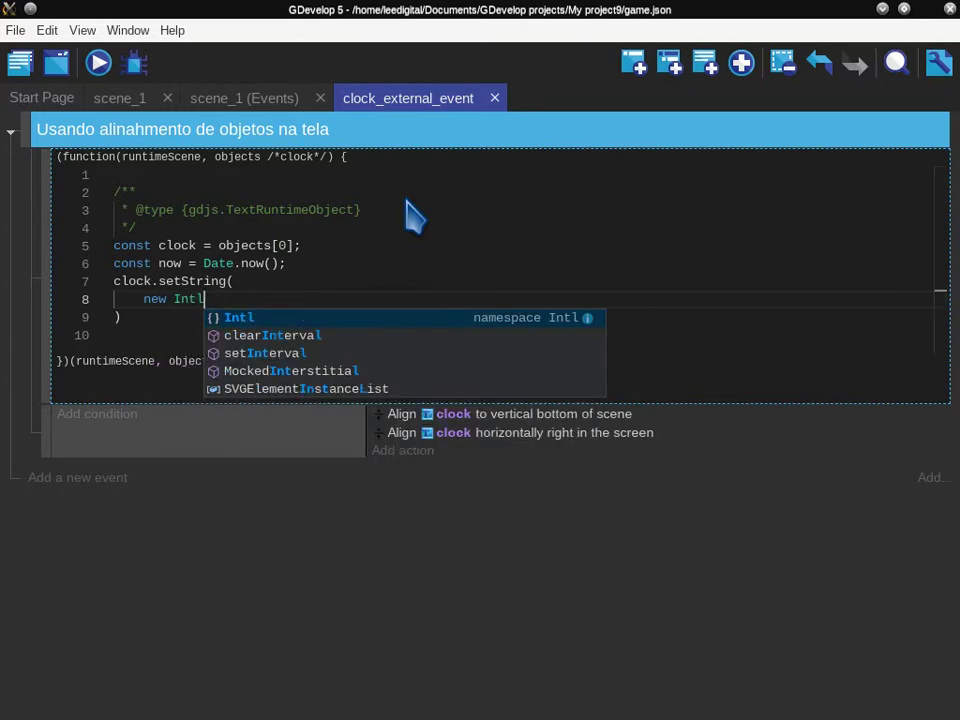
pyautogui.press('Escape')
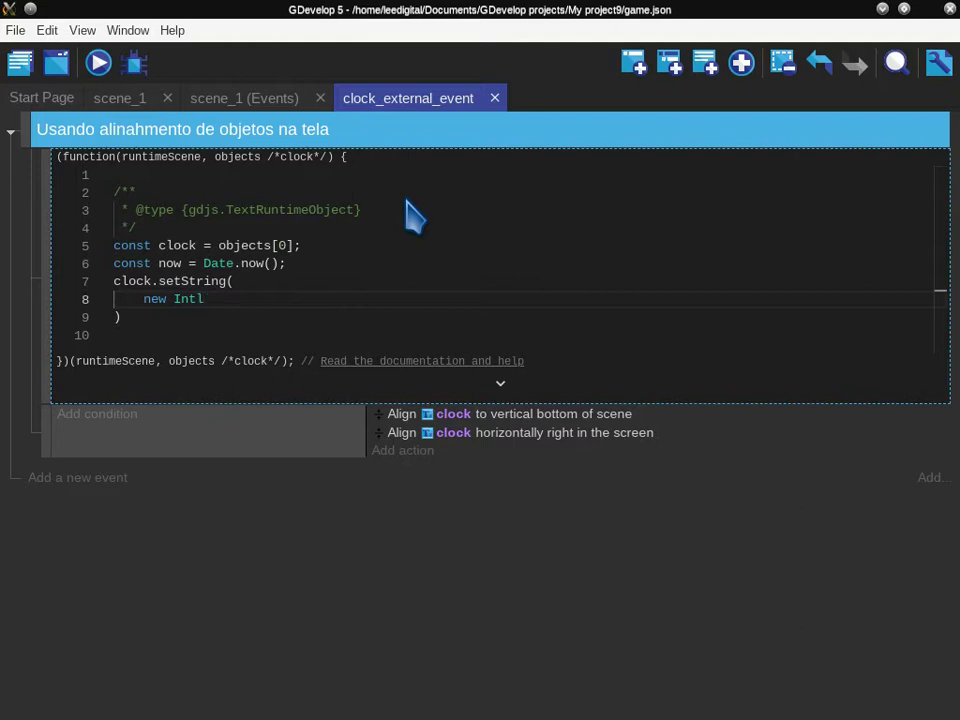
pyautogui.write('.date')
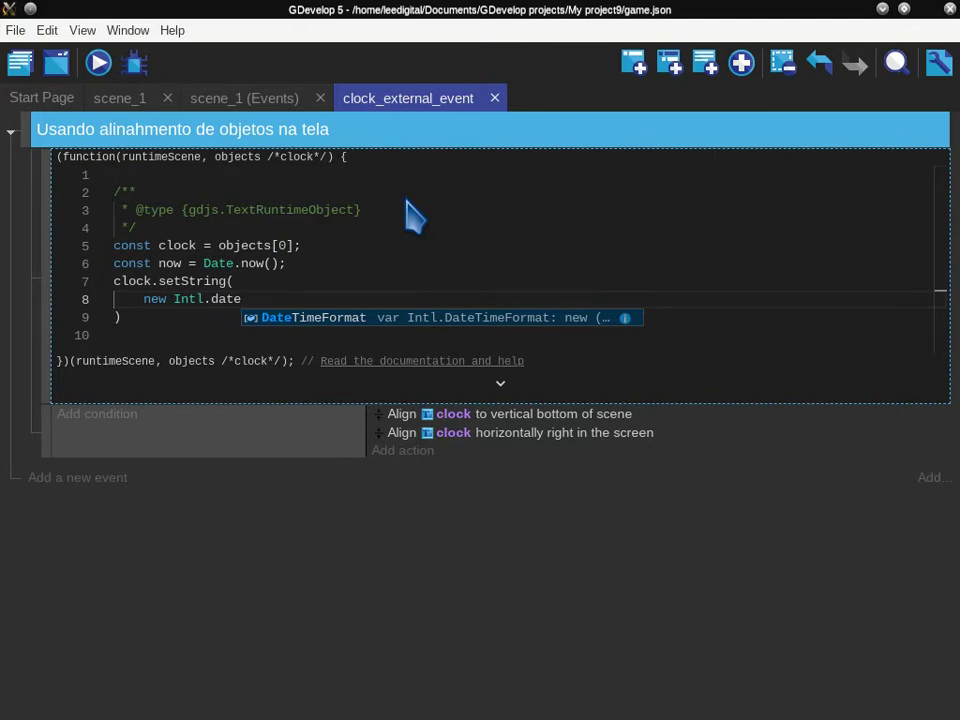
pyautogui.press('Return')
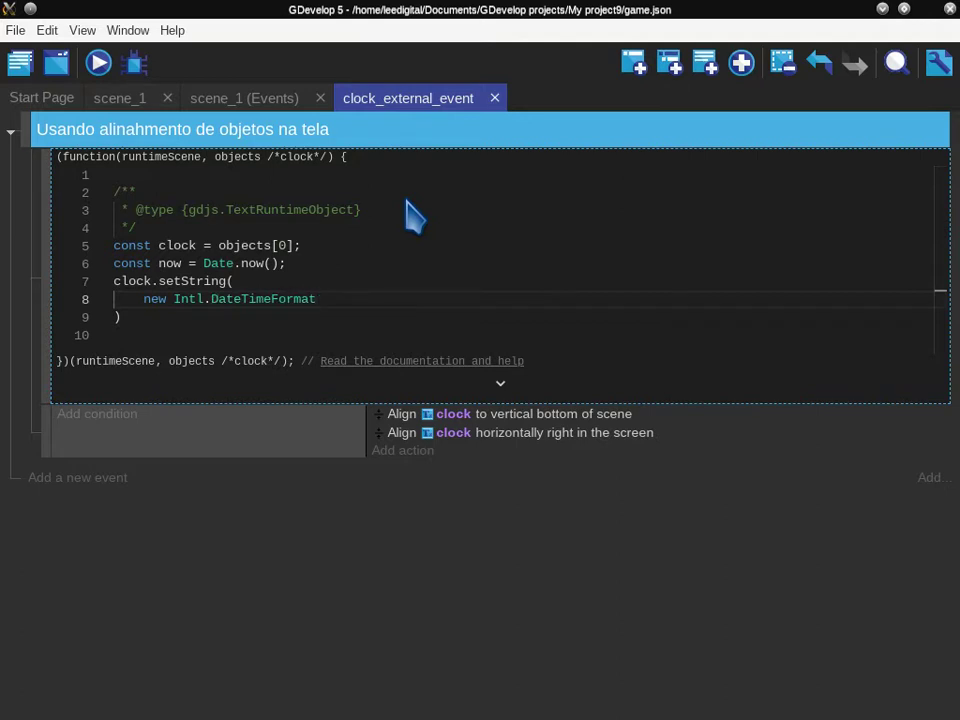
# - Give DateTimeFormat the locale "pt-BR" and an empty options object opened across several lines
pyautogui.write('(')
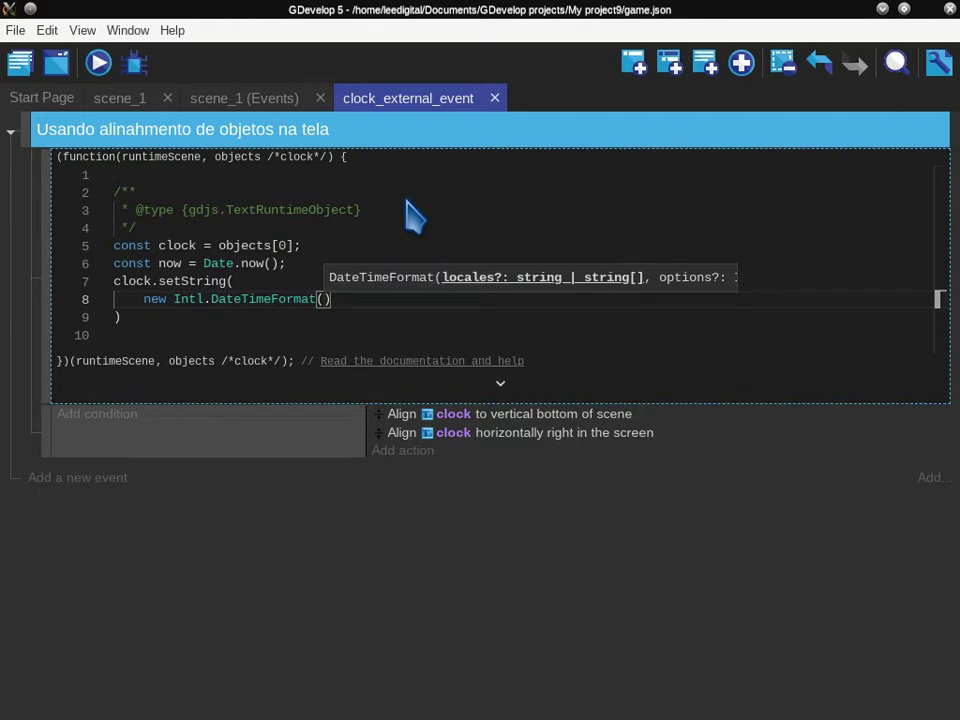
pyautogui.write('"')
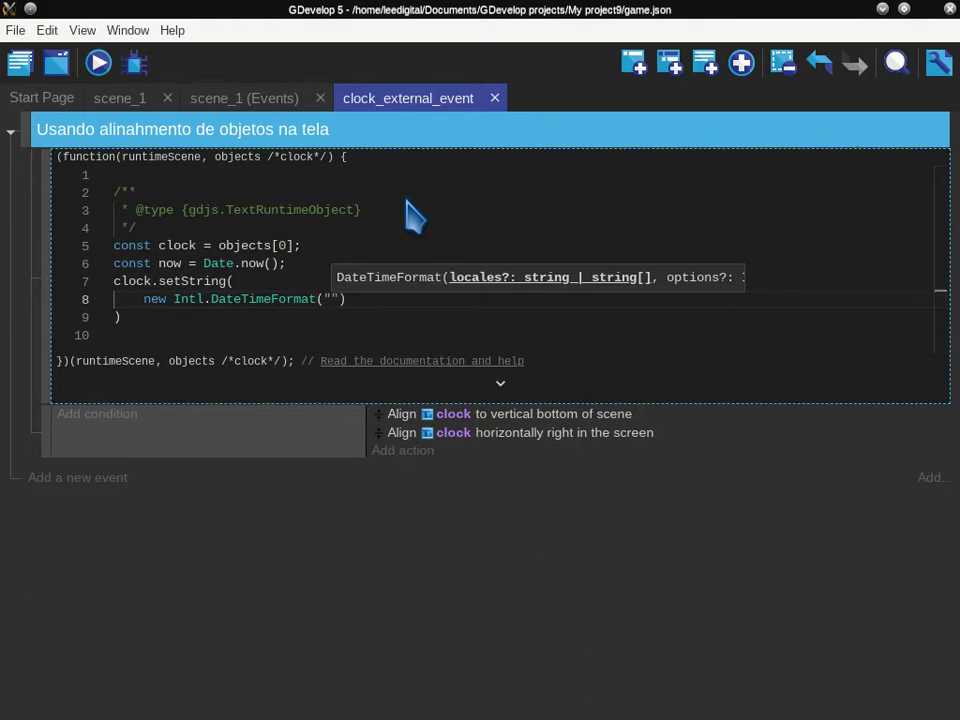
pyautogui.write('pt-BR')
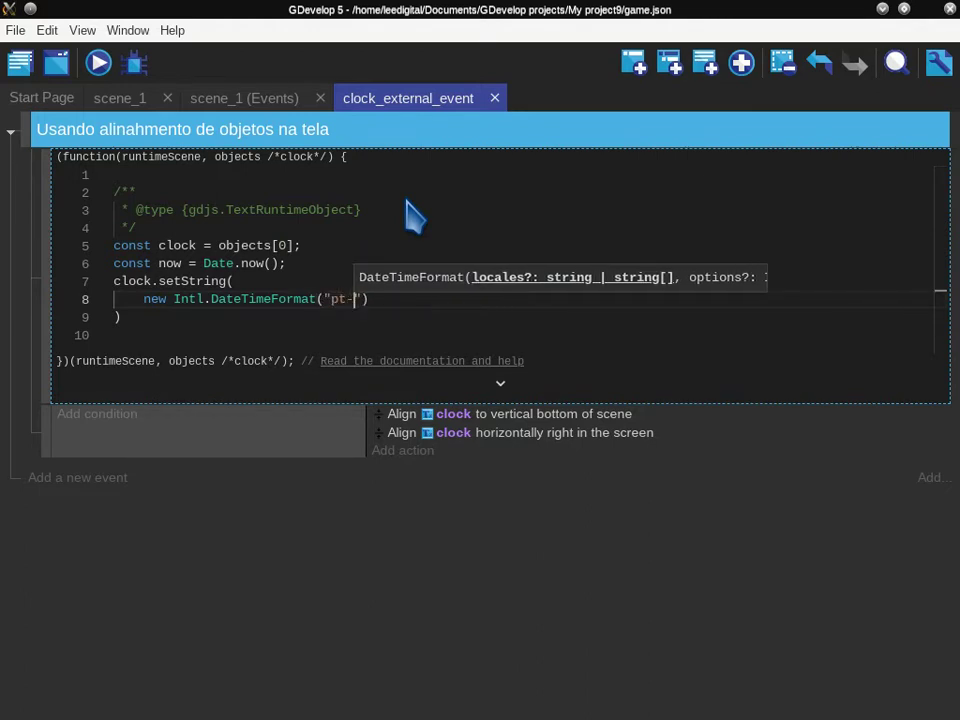
pyautogui.write('",')
pyautogui.press('BackSpace')
pyautogui.press('BackSpace')
pyautogui.write(', {')
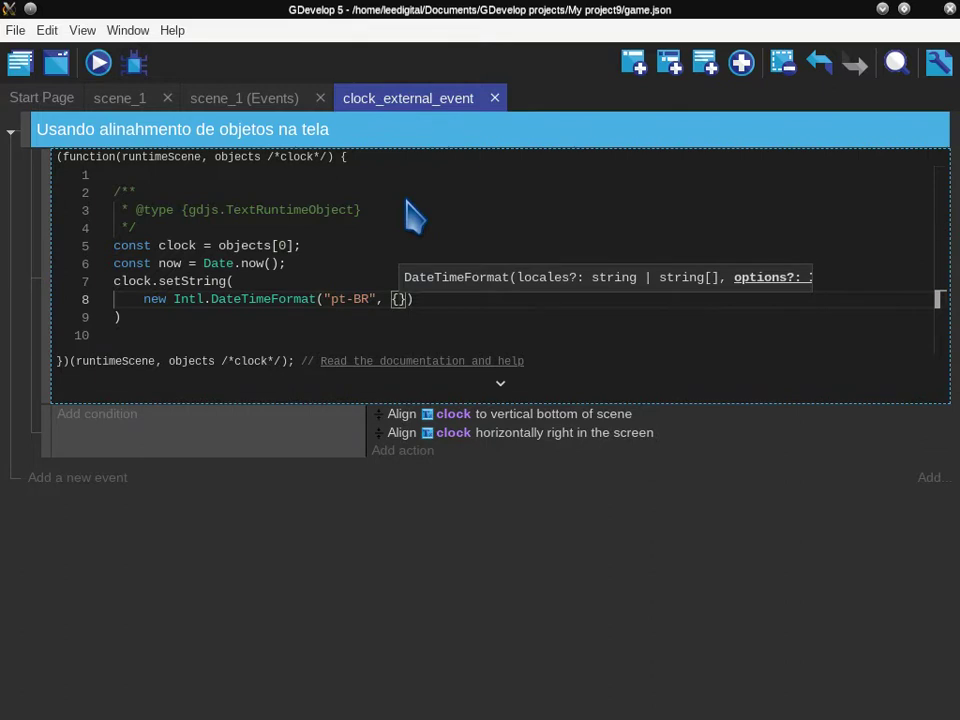
pyautogui.press('Return')
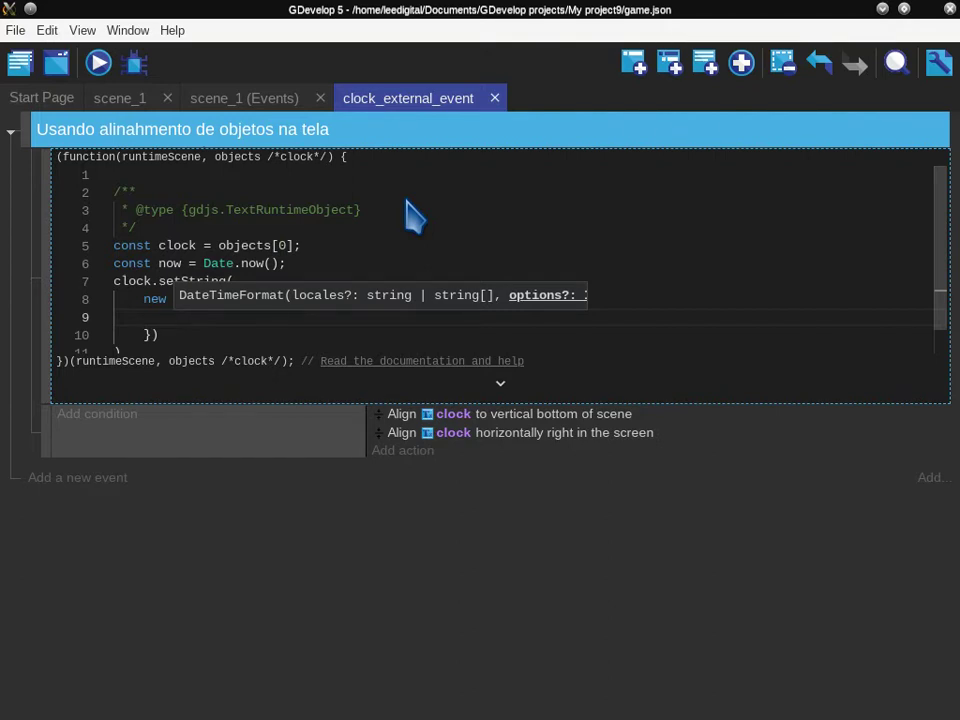
# - Add the option hour: 'numeric', to the DateTimeFormat options object and start a new line below it
pyautogui.write('hour: ')
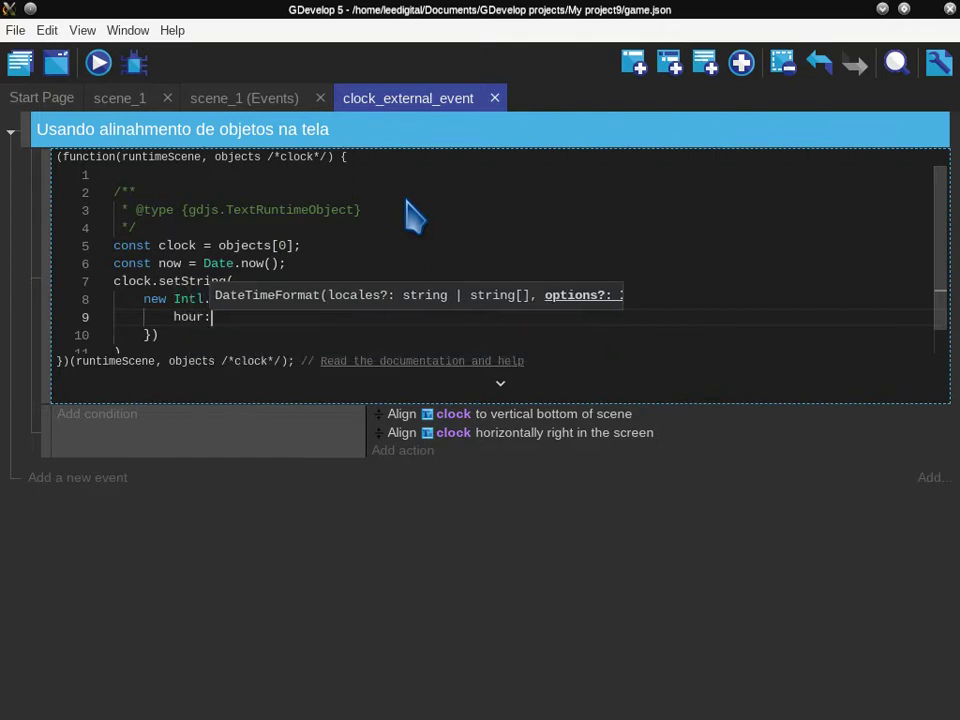
pyautogui.write('num')
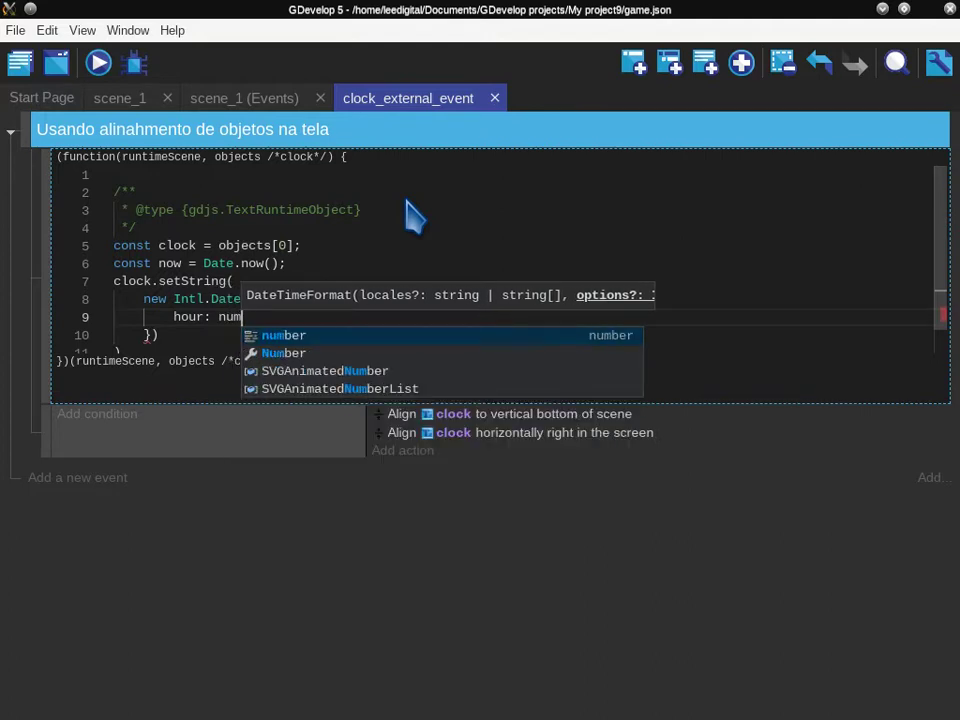
pyautogui.press('BackSpace')
pyautogui.press('BackSpace')
pyautogui.press('BackSpace')
pyautogui.write("''")
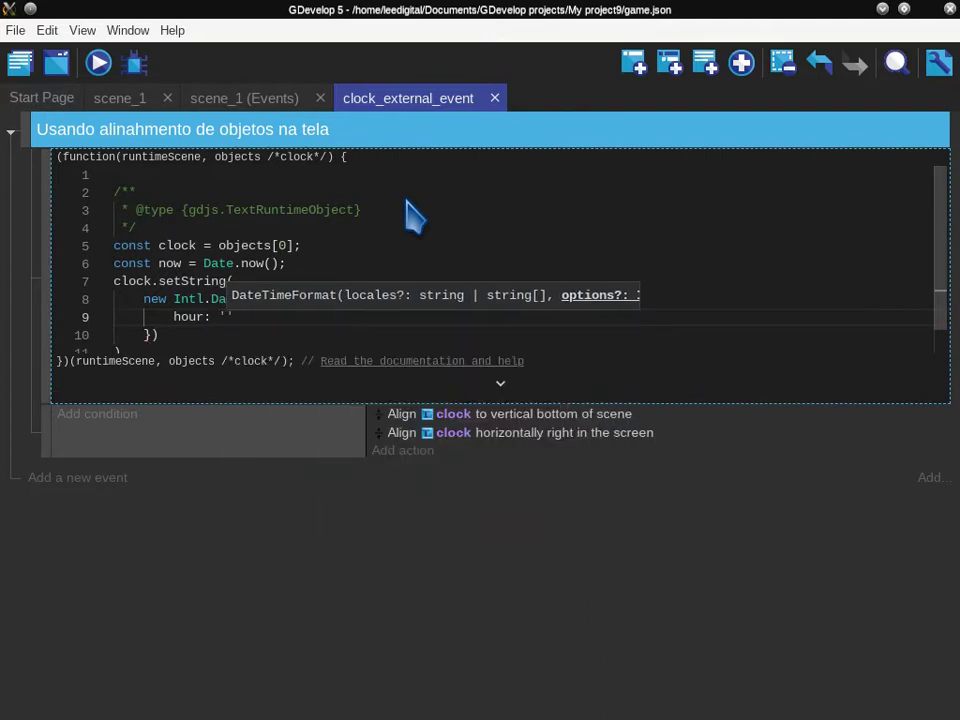
pyautogui.write("numeric'")
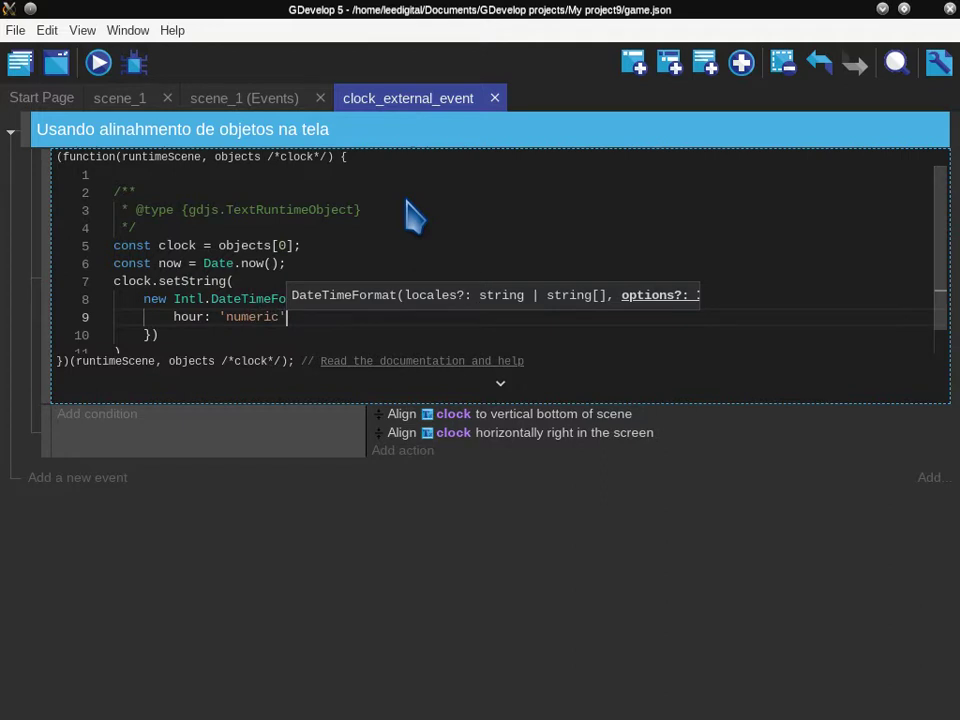
pyautogui.press('Return')
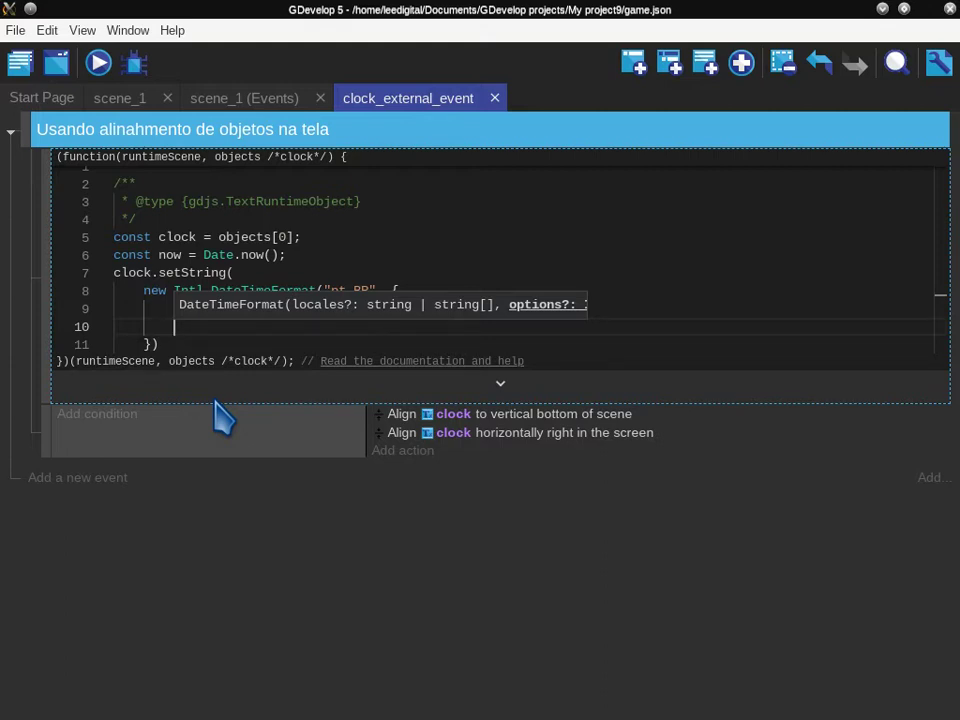
# - Add the option minute: 'numeric', below the hour option and start another line
pyautogui.write('minu')
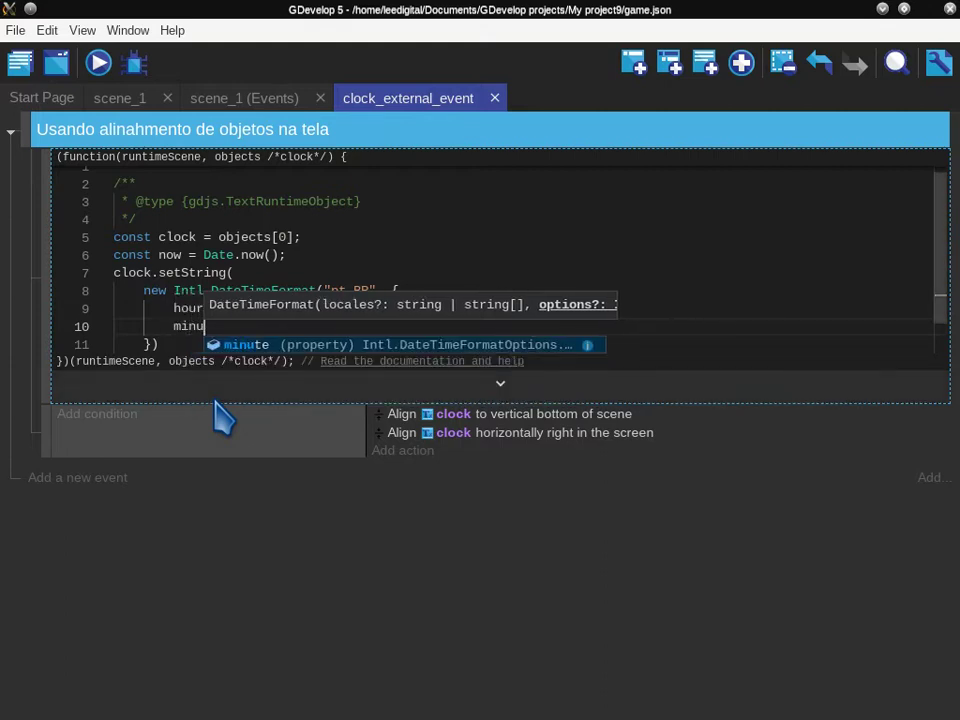
pyautogui.write('te:')
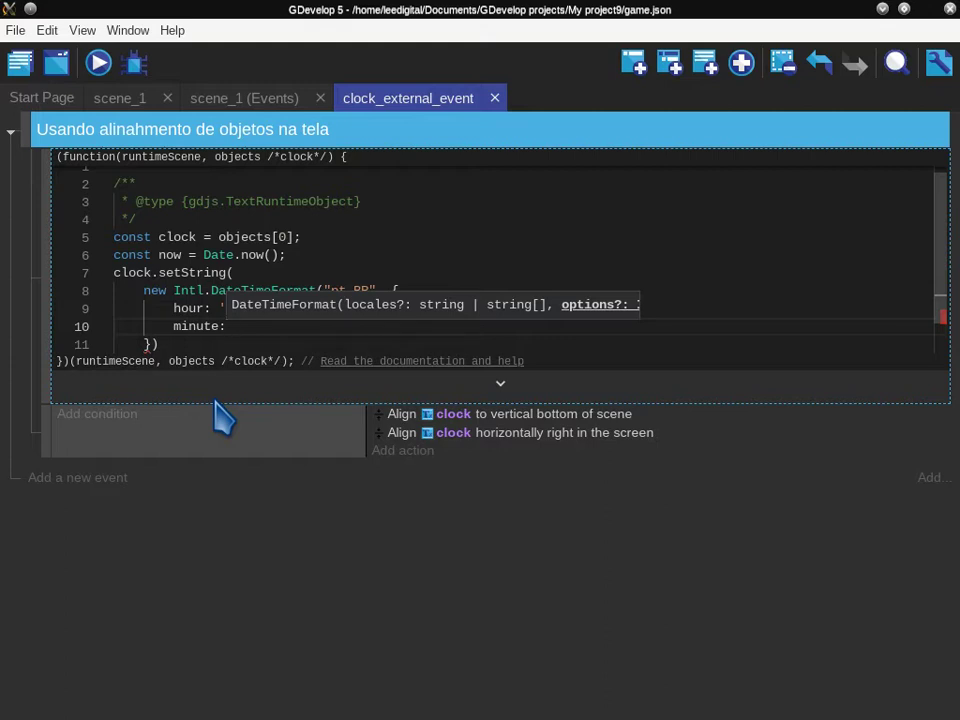
pyautogui.write("'")
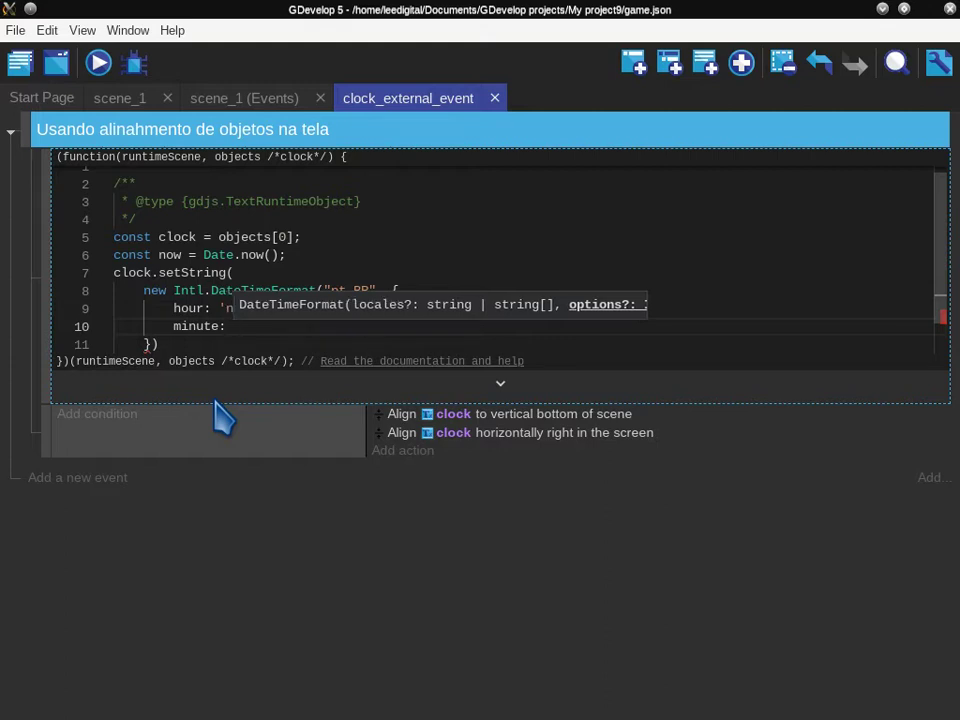
pyautogui.write('numeric')
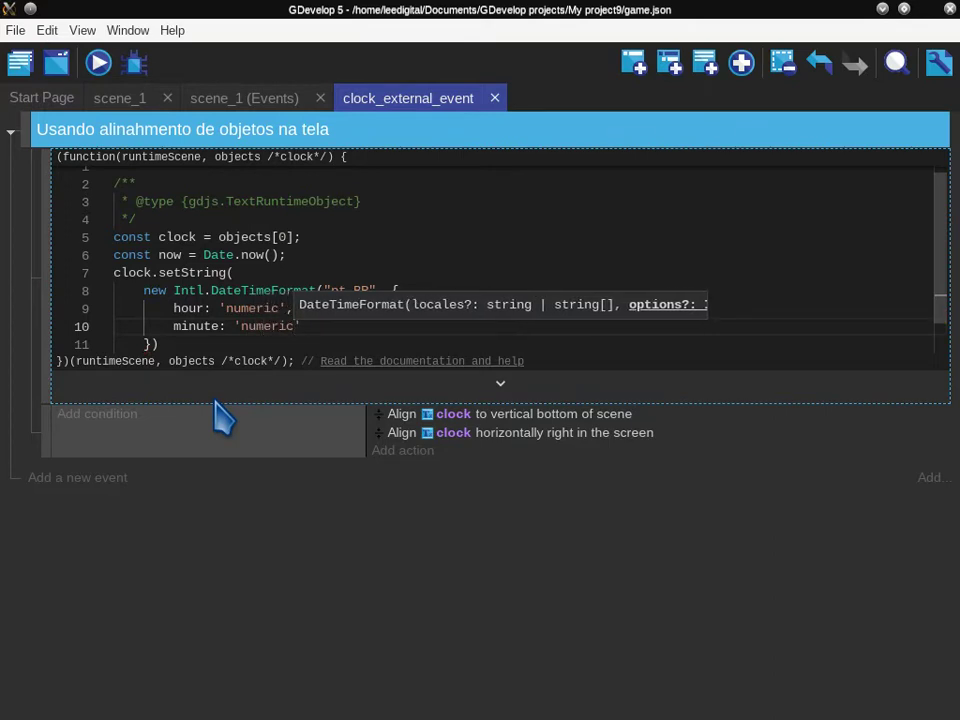
pyautogui.write("'")
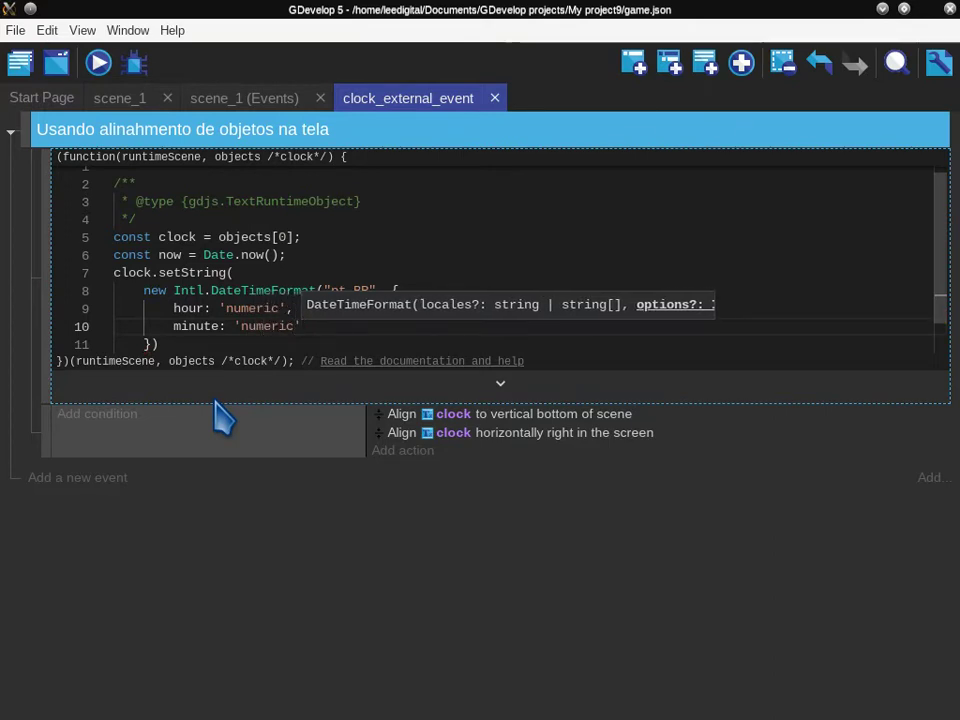
pyautogui.write(',')
pyautogui.press('Return')
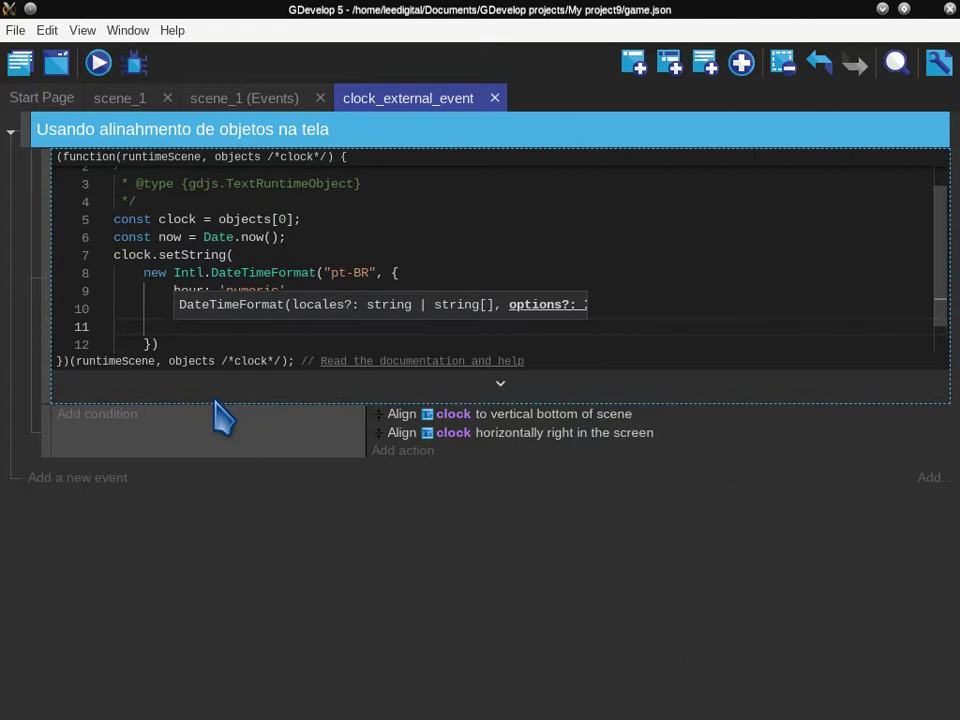
# - Add the option second: 'numeric' below the minute option and save the project
pyautogui.write('second')
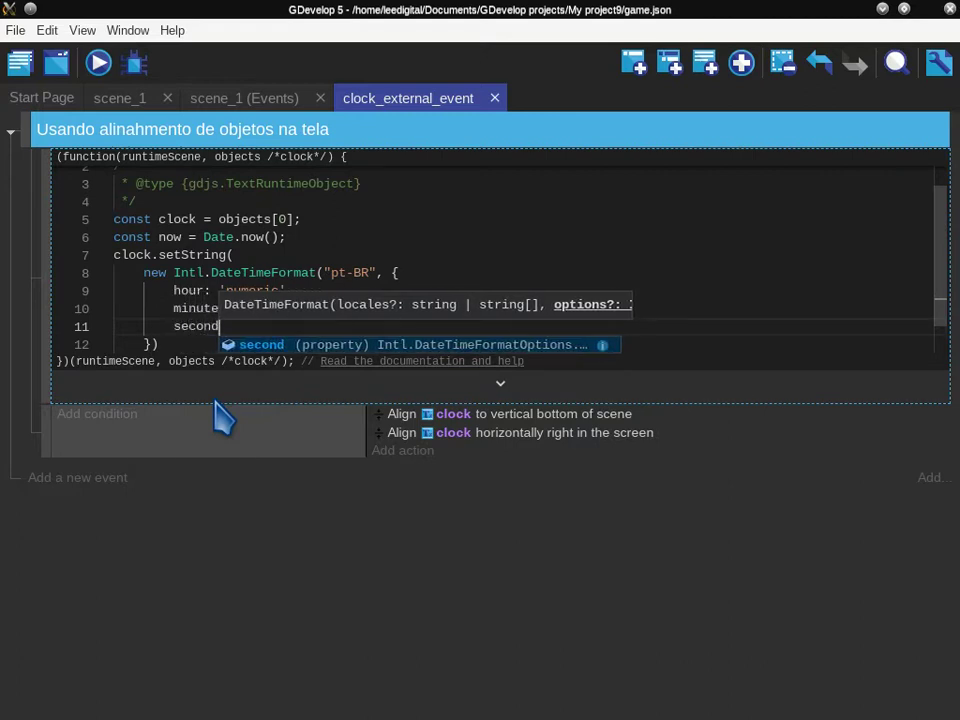
pyautogui.write(':')
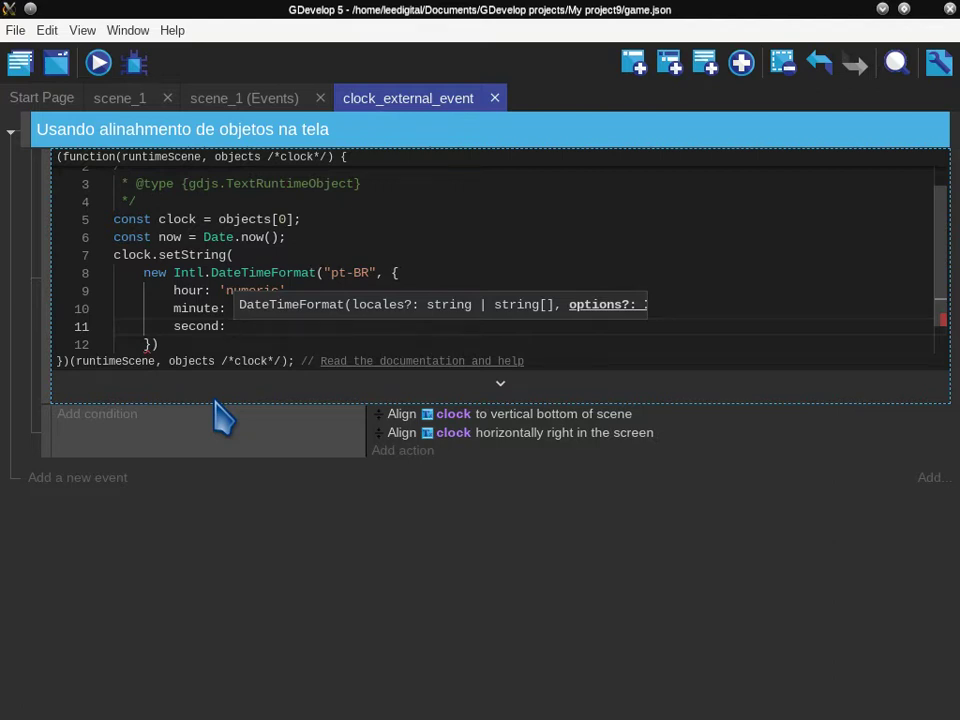
pyautogui.write("'numeric")
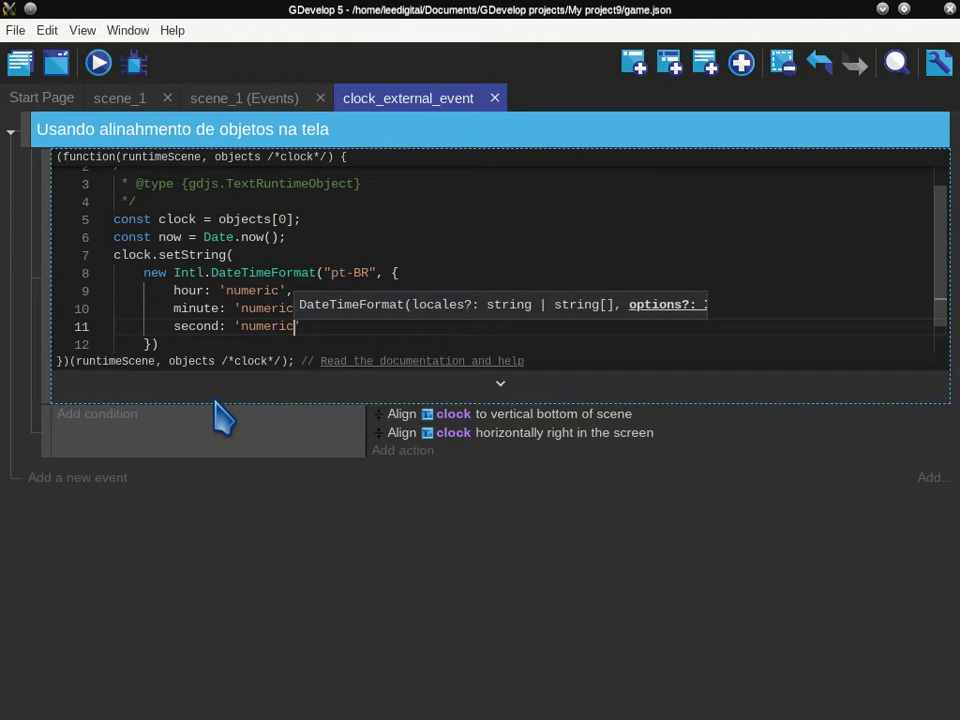
pyautogui.hotkey('ctrl', 's')
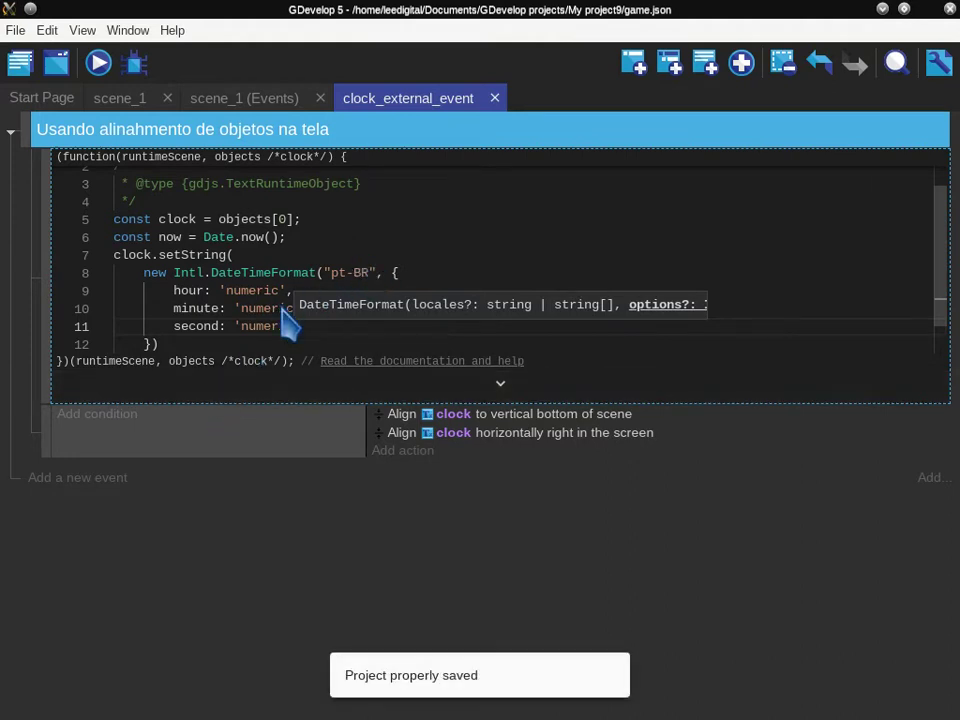
# - Append .format(now) after the closing parenthesis of the DateTimeFormat call and save the project
pyautogui.moveTo(204, 326); pyautogui.dragTo(229, 333)
pyautogui.click(229, 334)
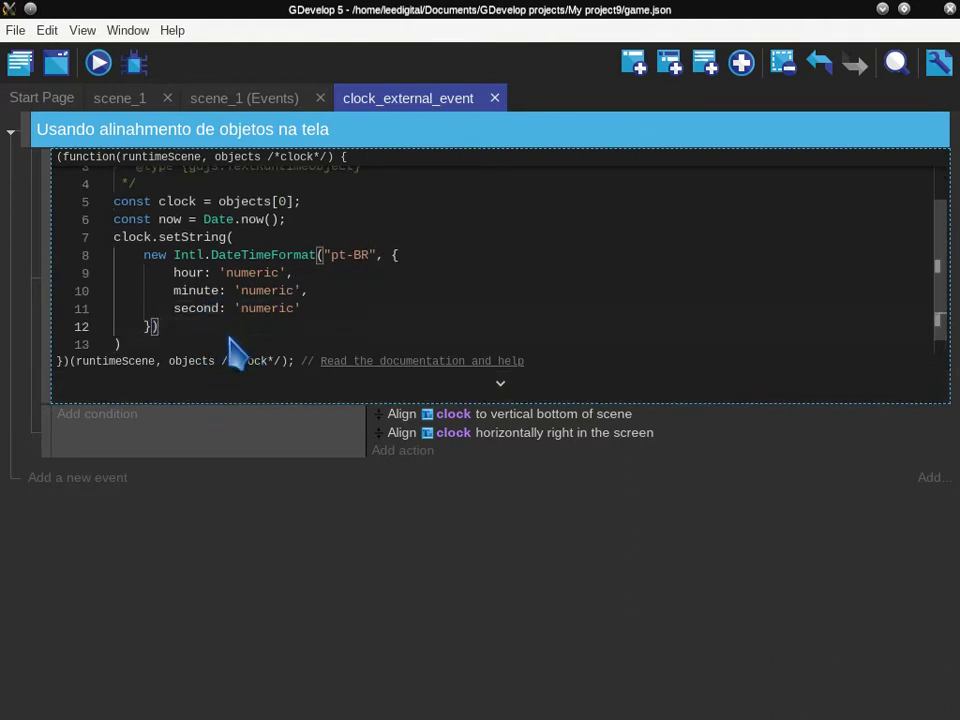
pyautogui.write('.for')
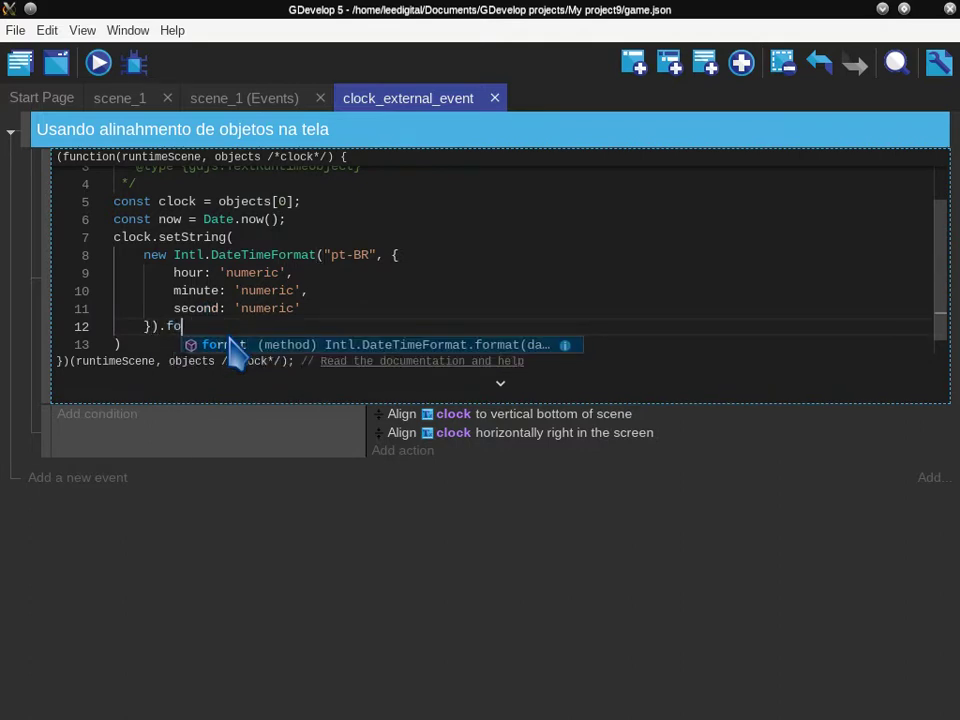
pyautogui.press('Return')
pyautogui.write('(')
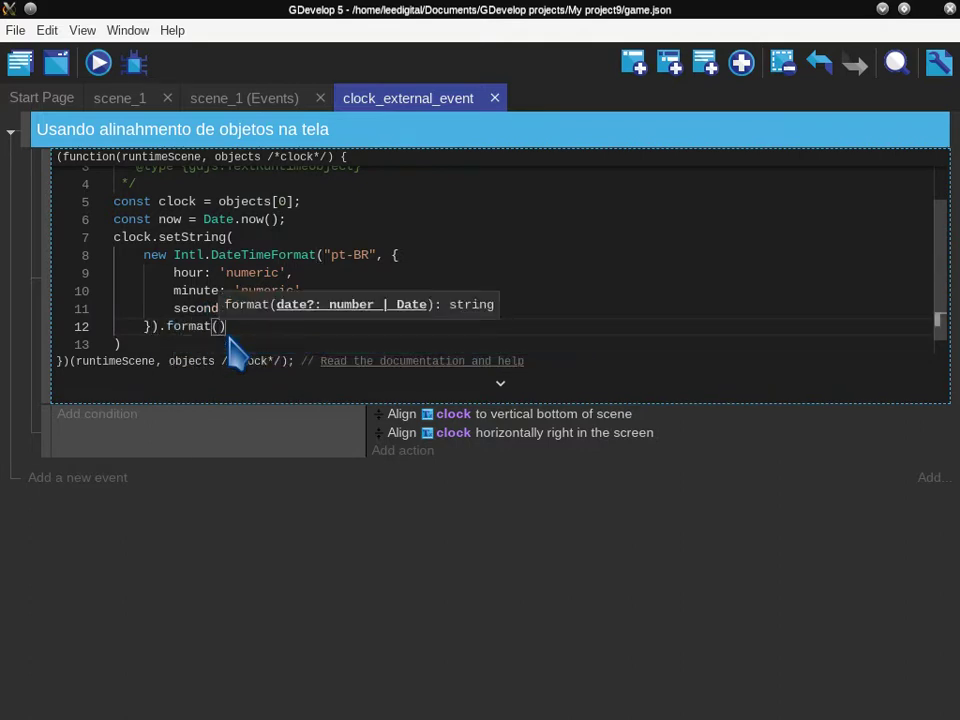
pyautogui.write('now')
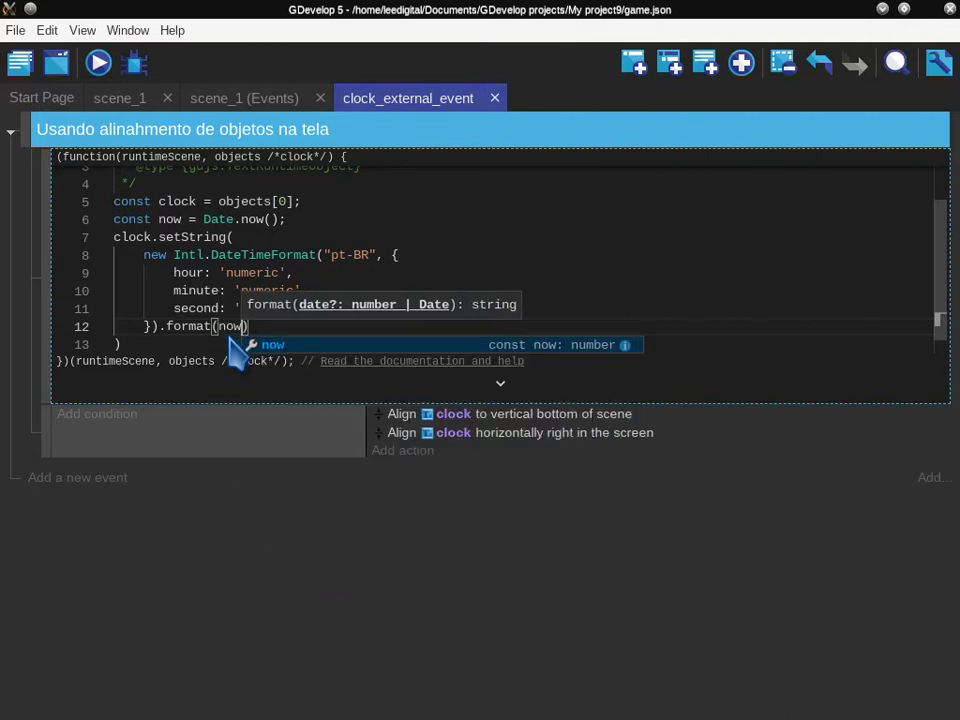
pyautogui.write(')')
pyautogui.hotkey('ctrl', 's')
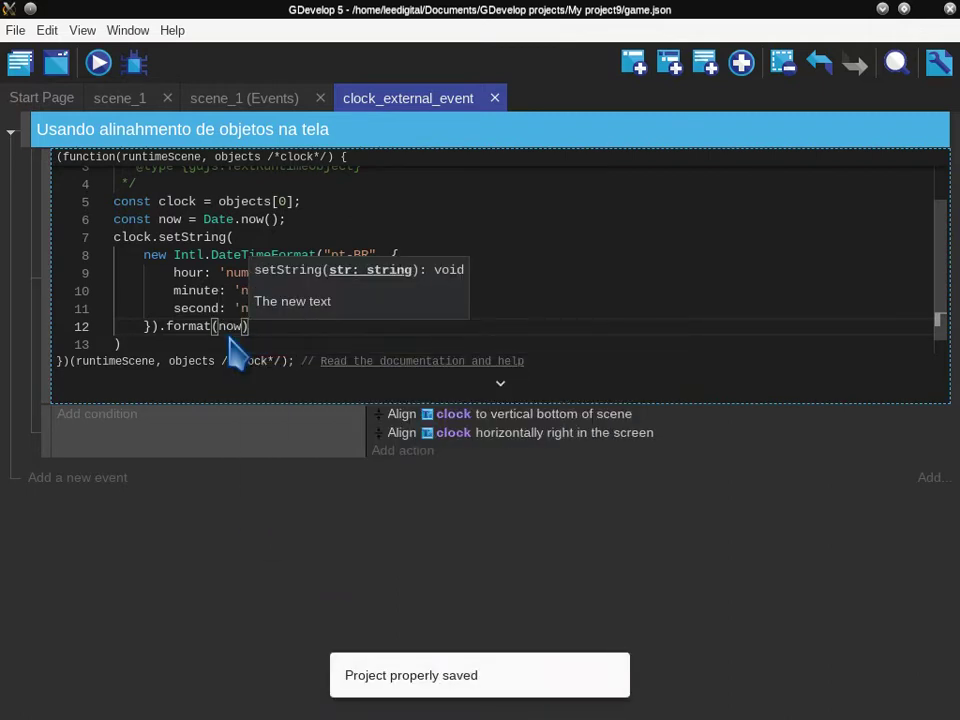
# - End the clock.setString call with a semicolon and save the project
pyautogui.press('Down')
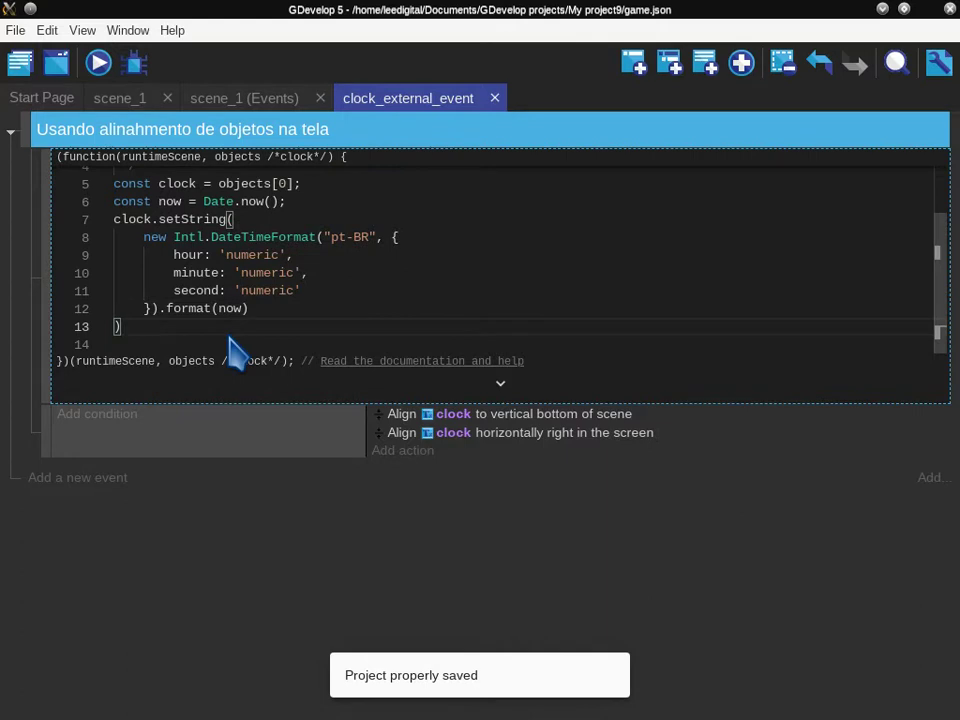
pyautogui.write(';')
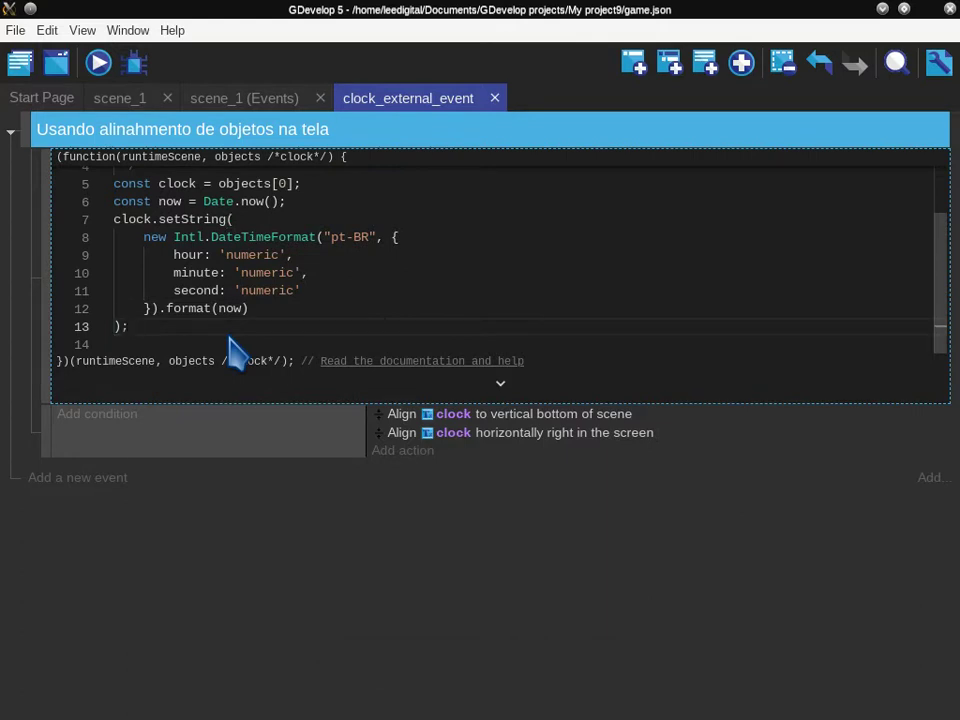
pyautogui.press('Left')
pyautogui.hotkey('ctrl', 's')
# - Run a preview of the project to check the clock text, close it and save the project
pyautogui.click(96, 68)
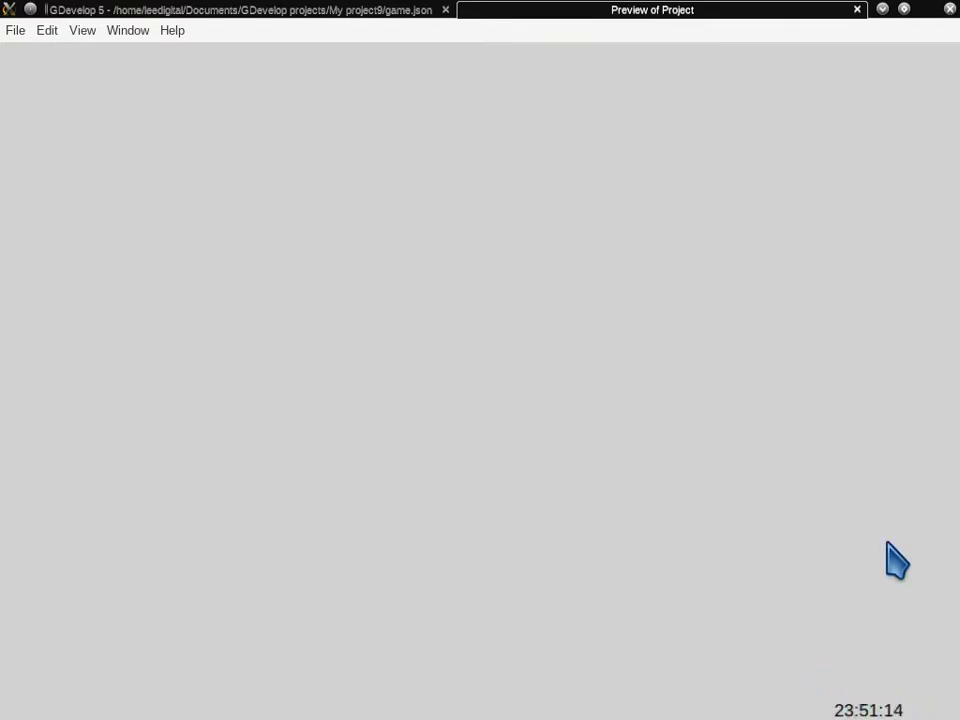
pyautogui.click(857, 10)
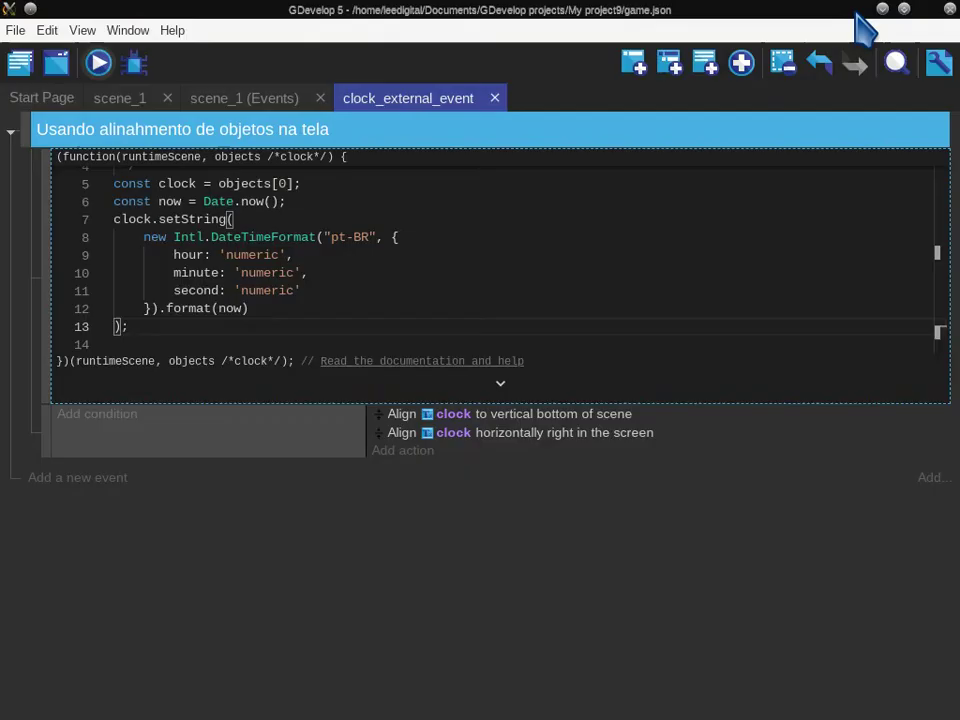
pyautogui.click(313, 289)
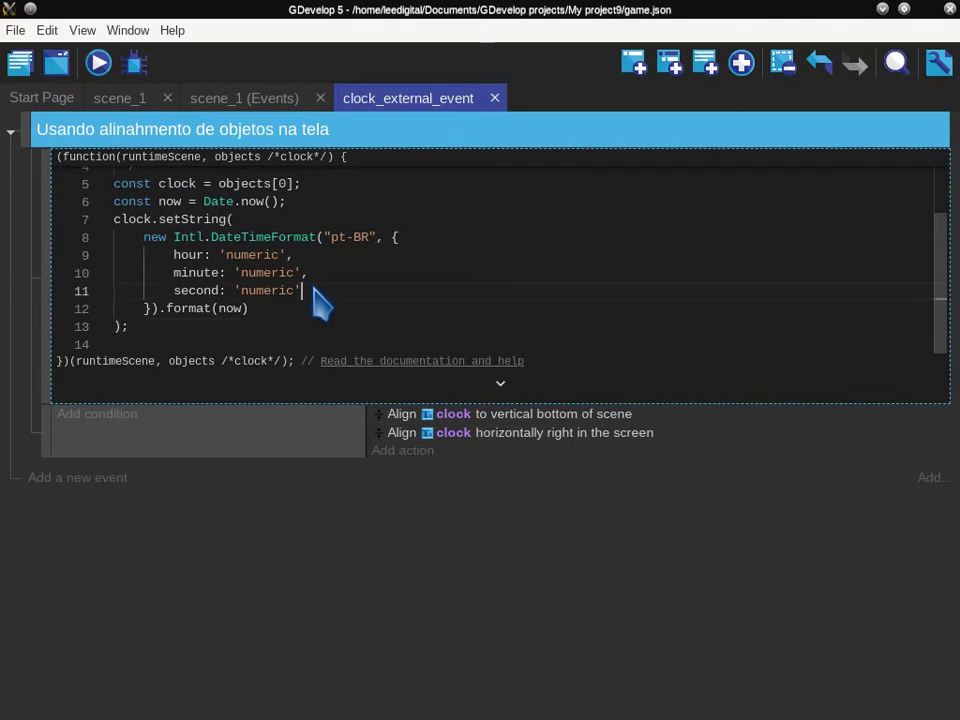
pyautogui.hotkey('ctrl', 's')
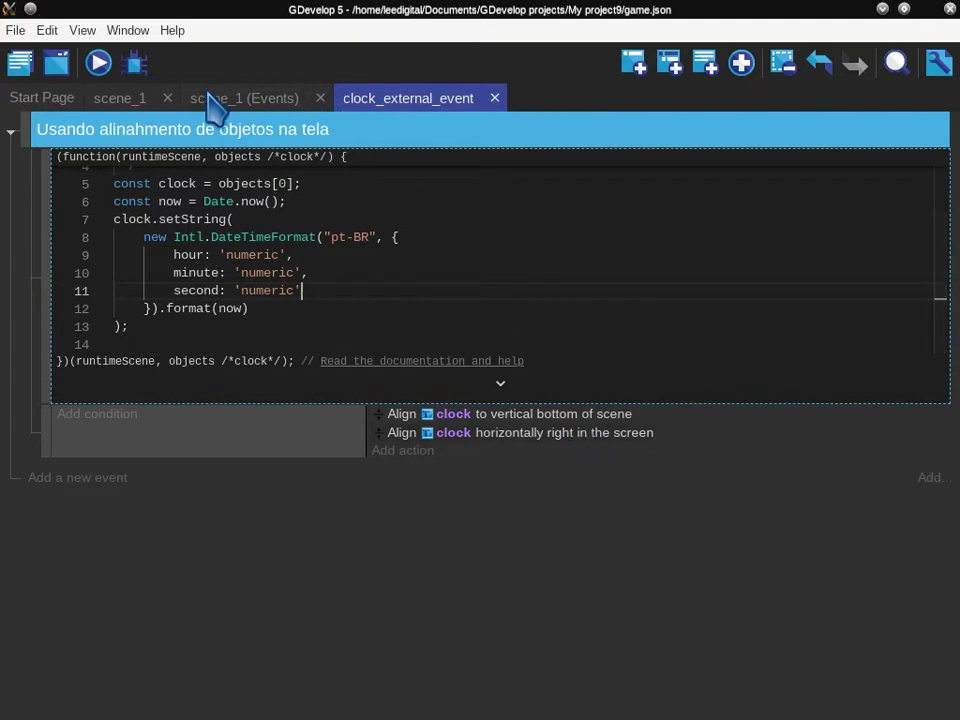
pyautogui.click(120, 98)
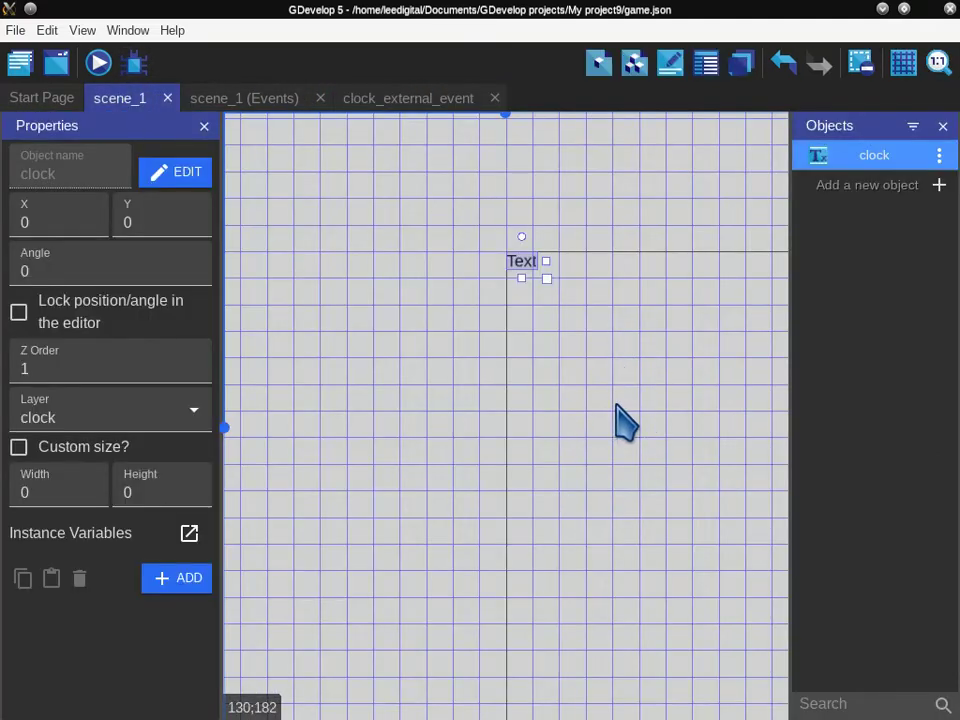
pyautogui.moveTo(675, 416); pyautogui.dragTo(403, 337, button='middle')
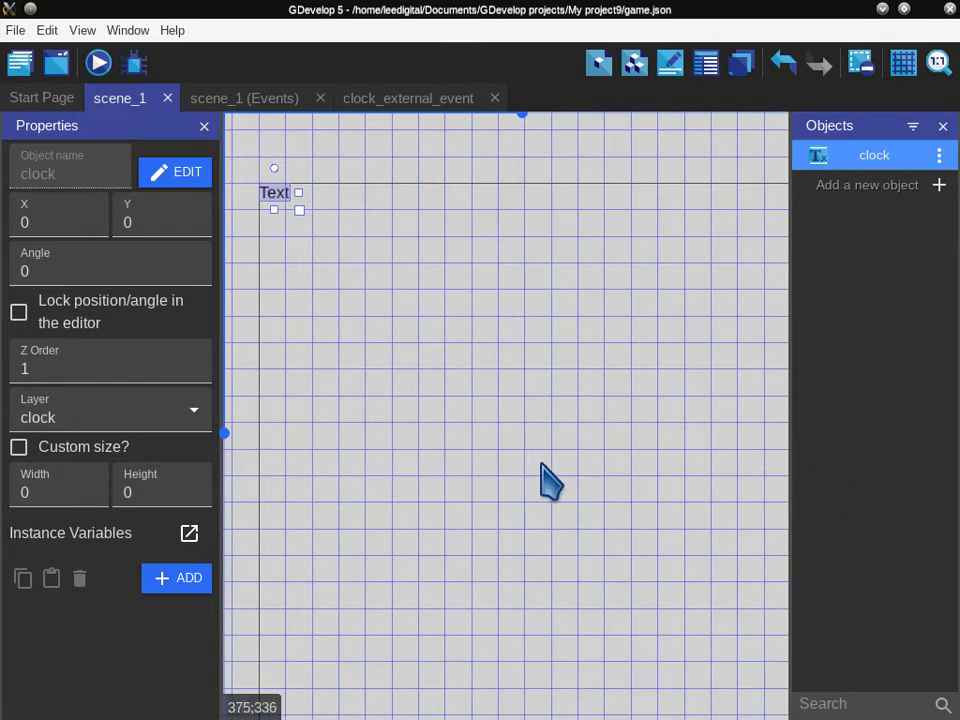
pyautogui.moveTo(739, 463); pyautogui.dragTo(335, 424)
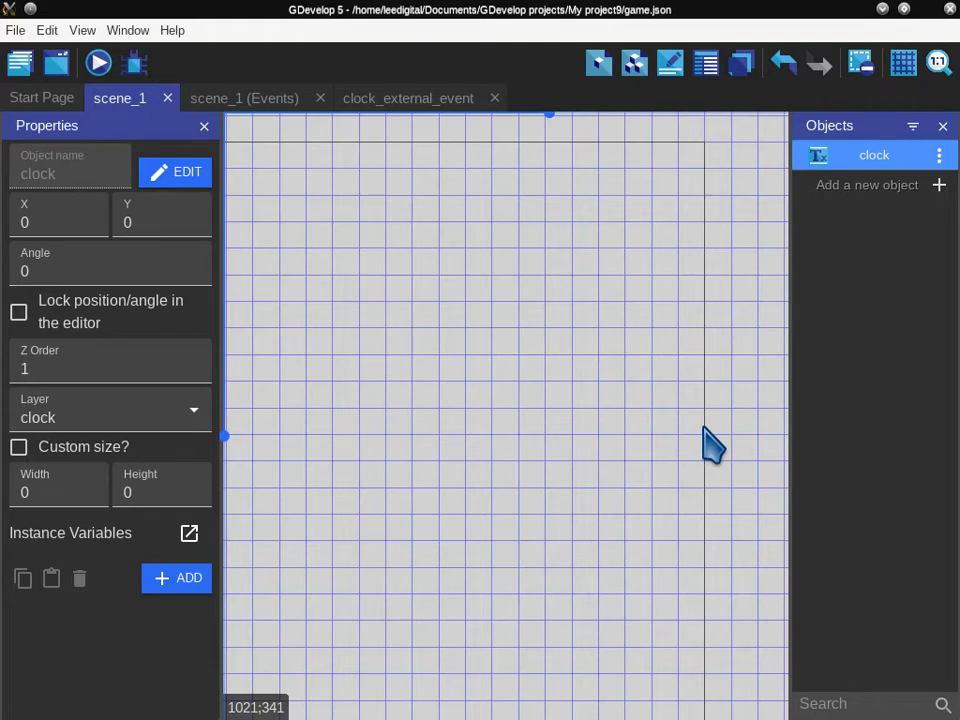
pyautogui.click(425, 100)
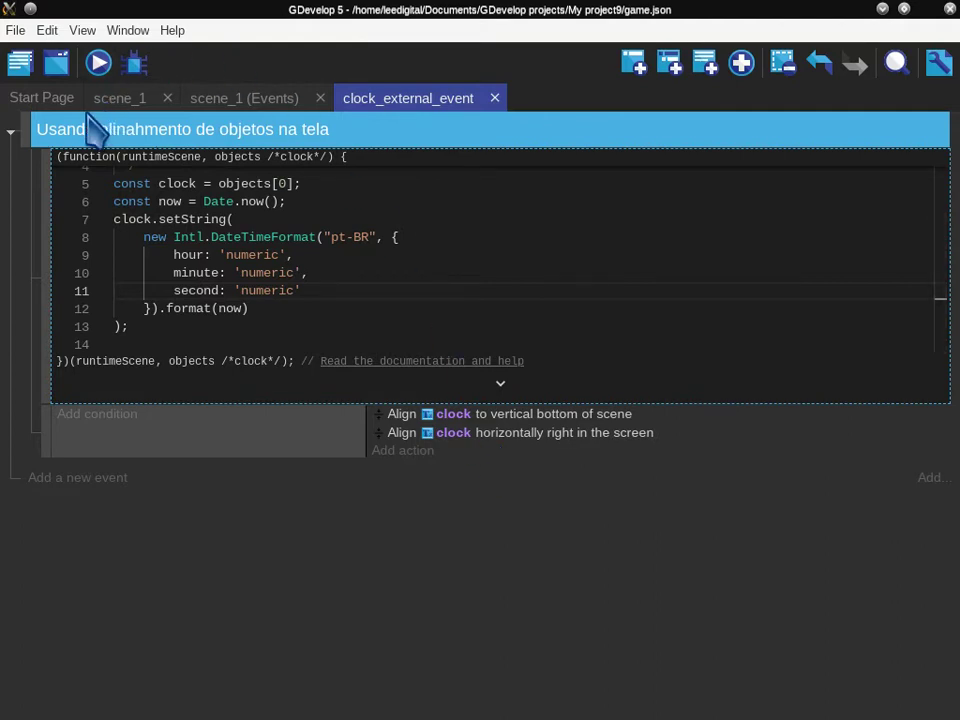
# - Install the Animated Back and Forth Movement extension in the project and return to the editor
pyautogui.click(20, 63)
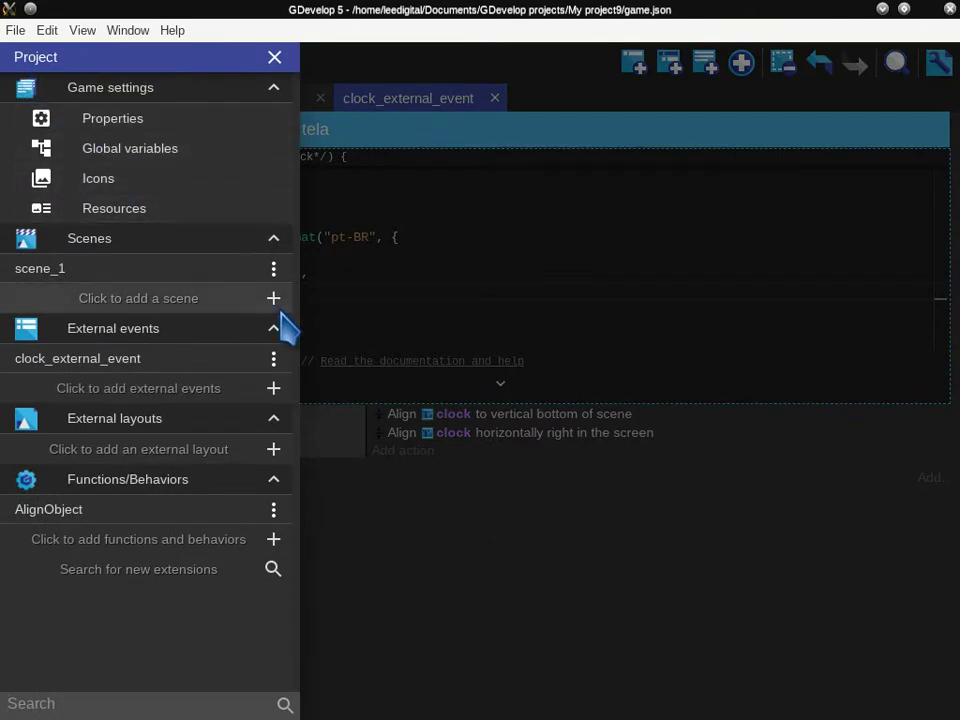
pyautogui.click(266, 566)
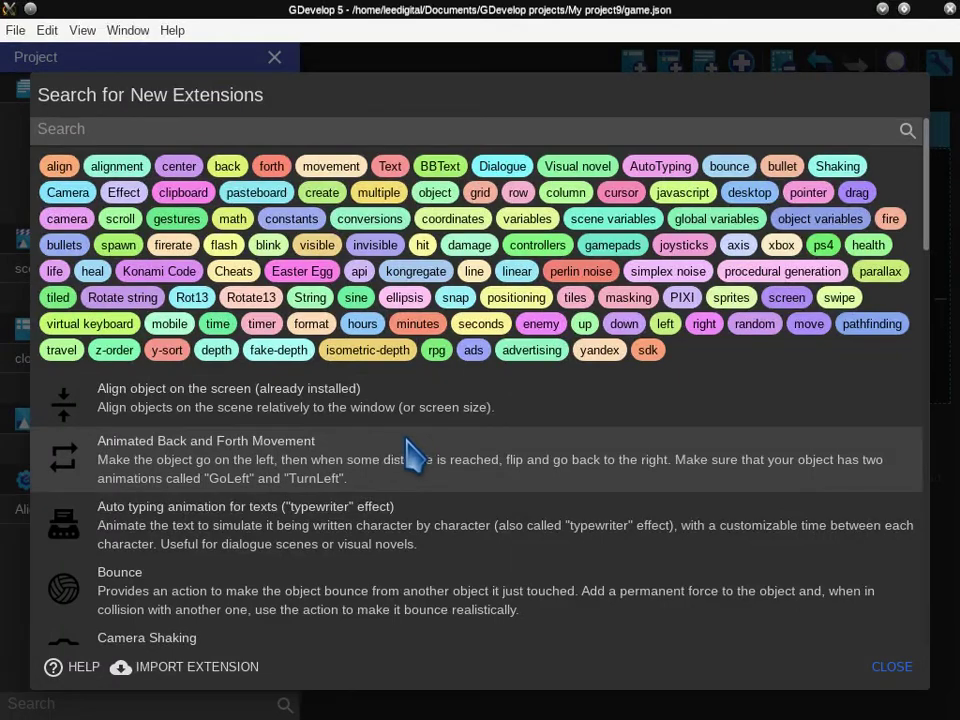
pyautogui.click(318, 448)
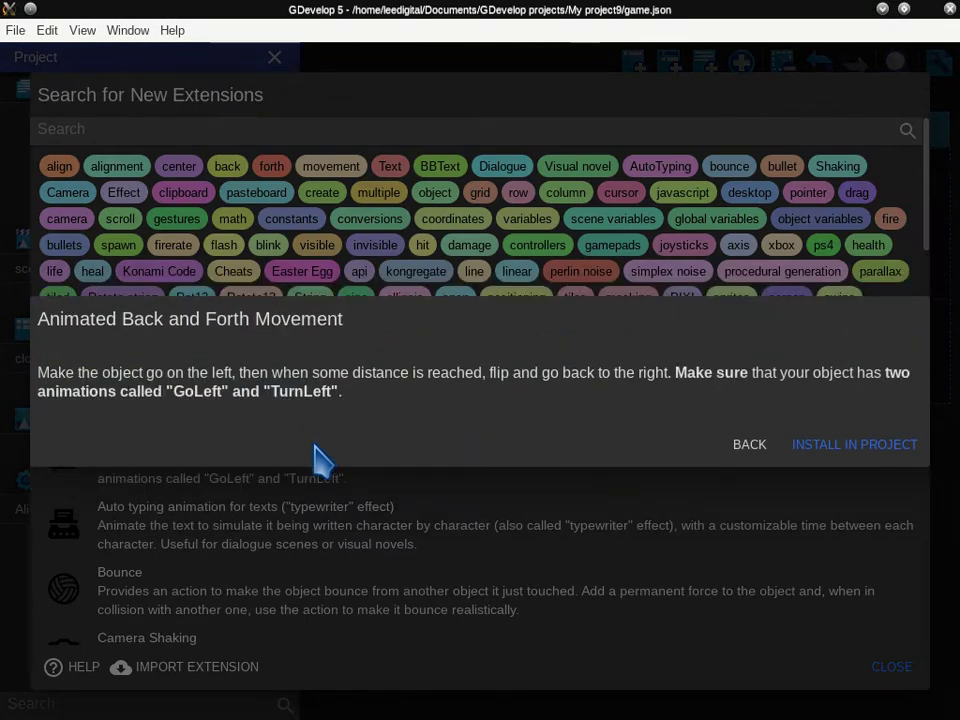
pyautogui.click(856, 448)
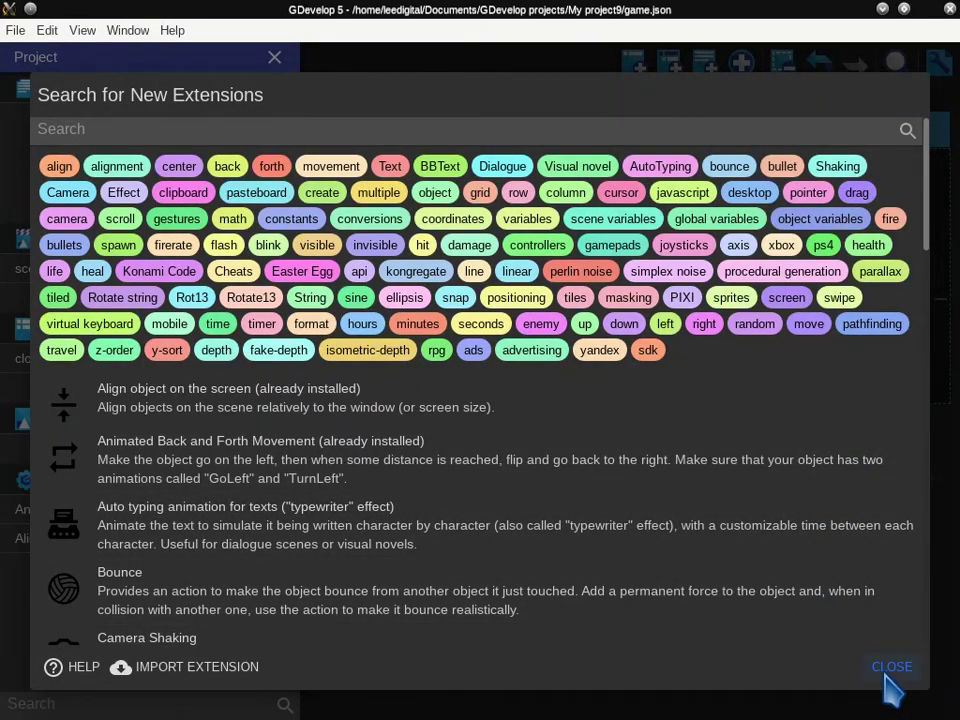
pyautogui.click(891, 667)
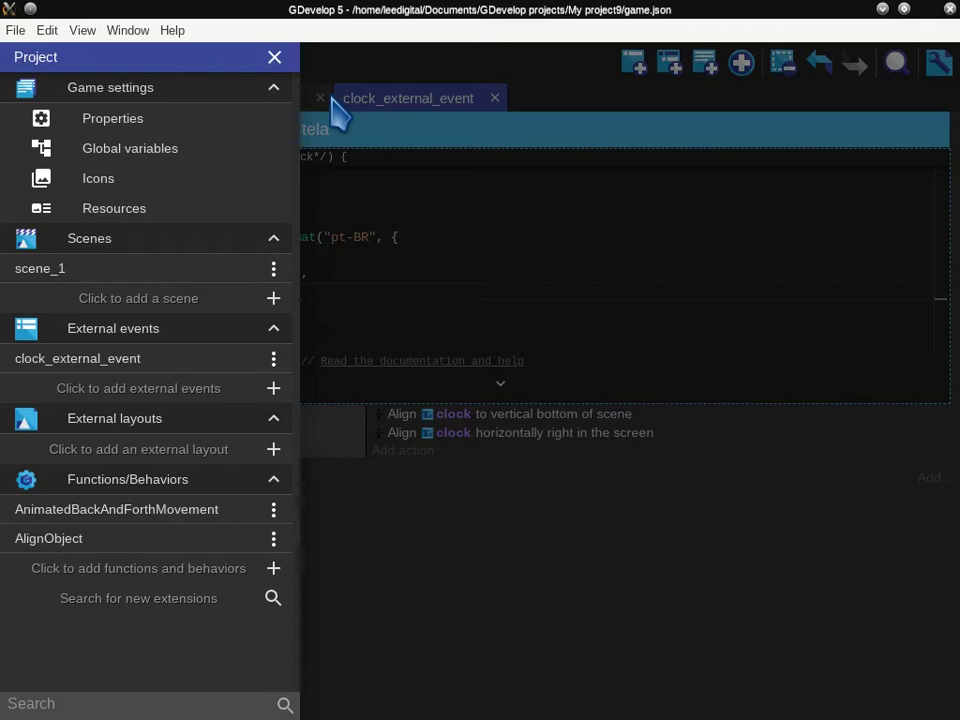
pyautogui.click(396, 107)
# - Start adding a new object to scene_1 from the asset store, listing the Enemies of the Abstract Platformer Pack
pyautogui.click(213, 99)
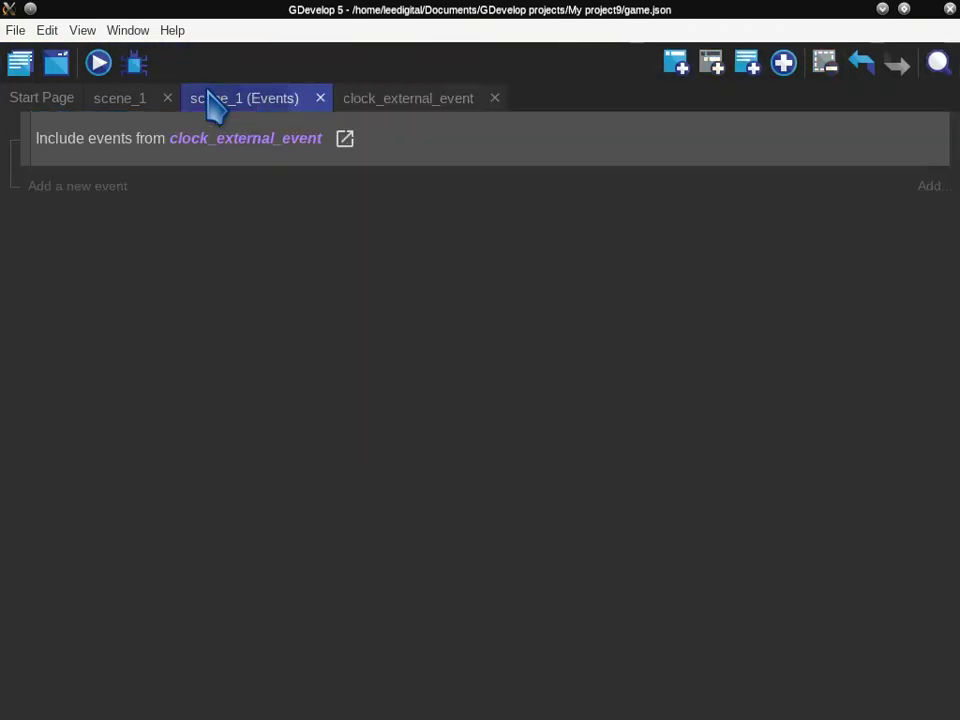
pyautogui.click(118, 104)
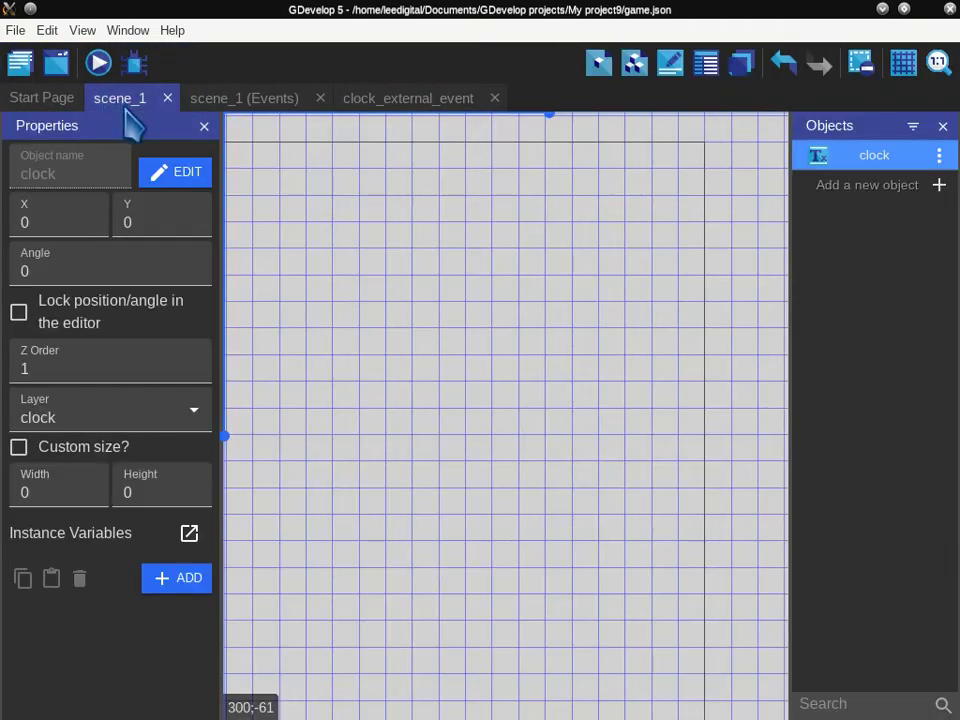
pyautogui.click(940, 66)
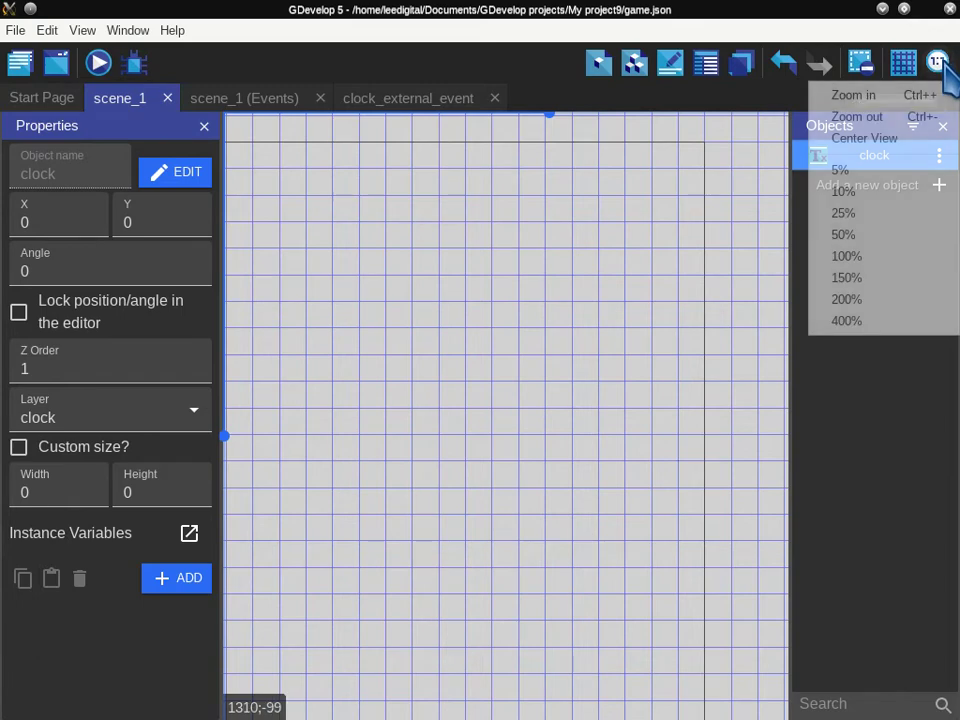
pyautogui.click(880, 140)
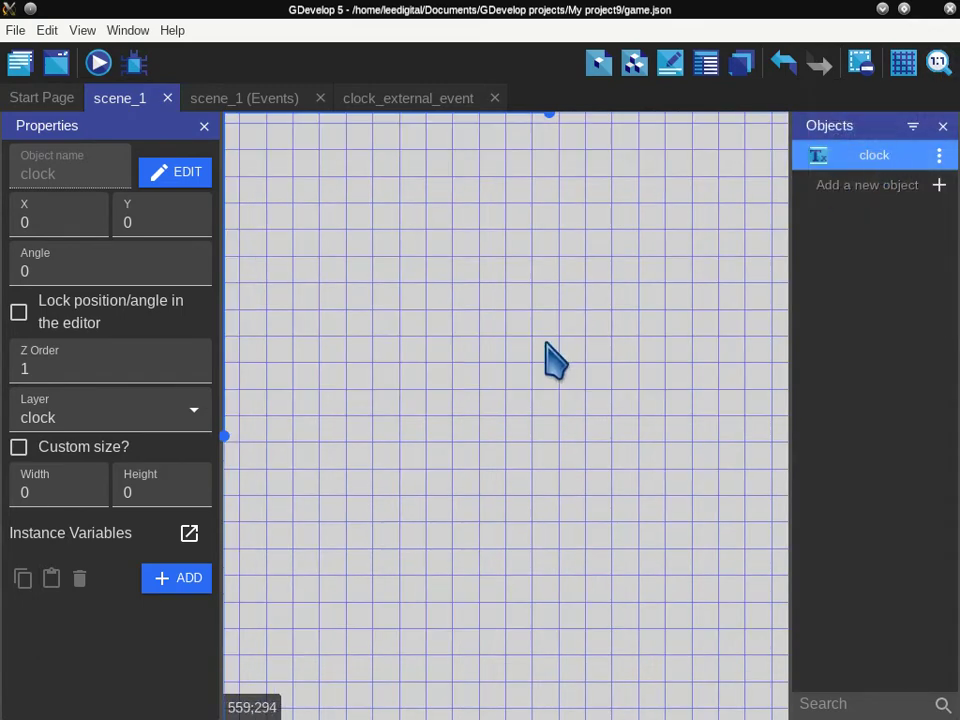
pyautogui.scroll(-3, 555, 360)
pyautogui.scroll(-1, 555, 360)
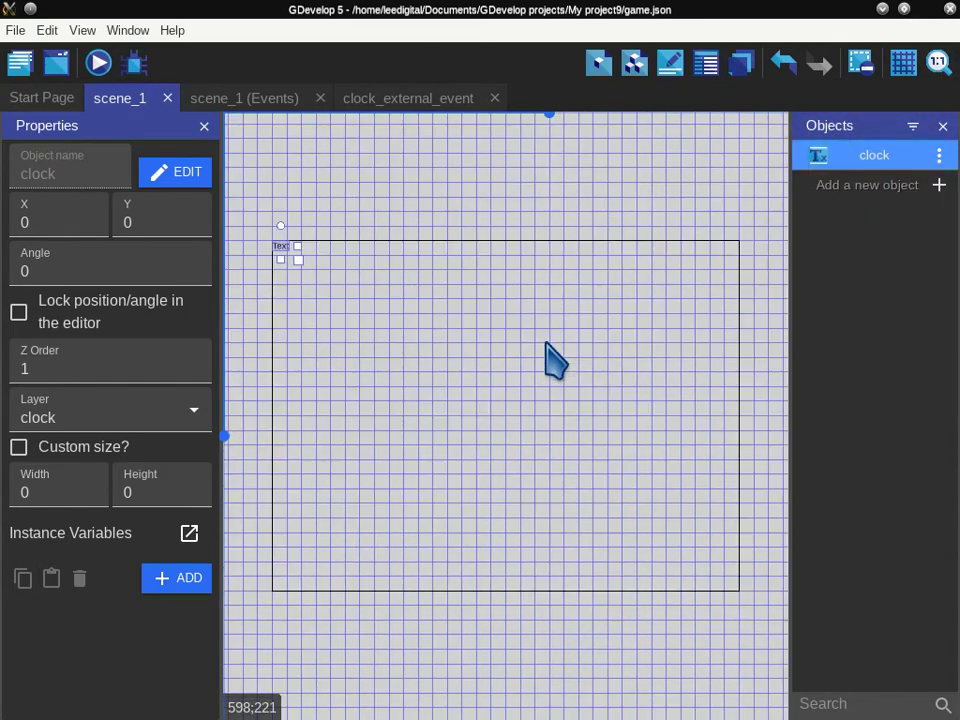
pyautogui.click(892, 192)
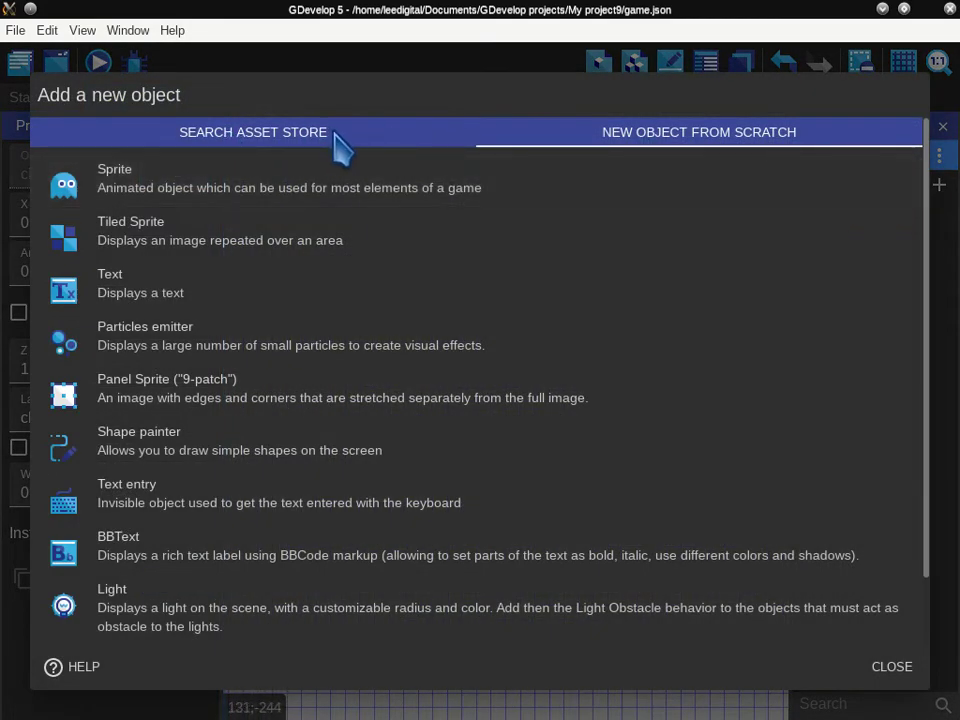
pyautogui.click(240, 136)
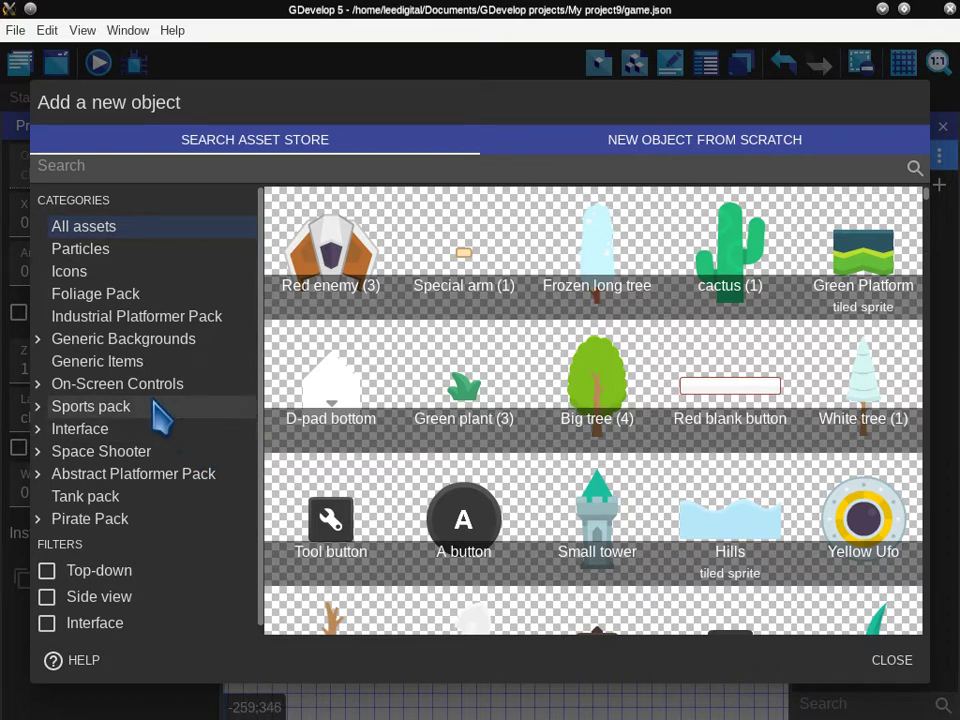
pyautogui.click(97, 478)
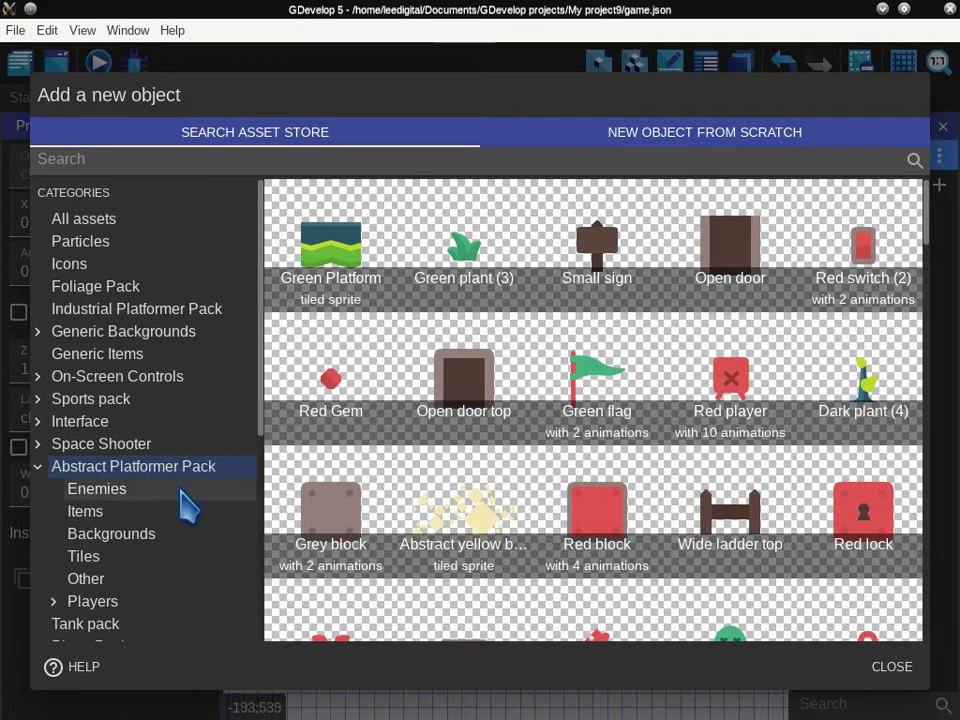
pyautogui.click(118, 491)
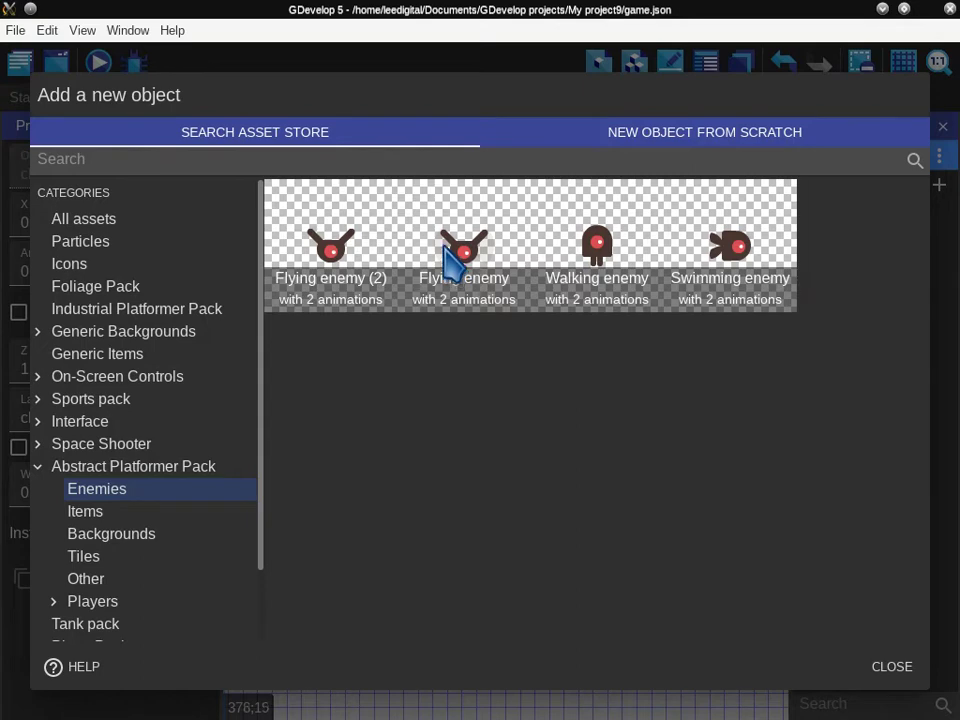
# - Add the asset named "Flying enemy", without a number, to the game and close the asset store
pyautogui.click(463, 250)
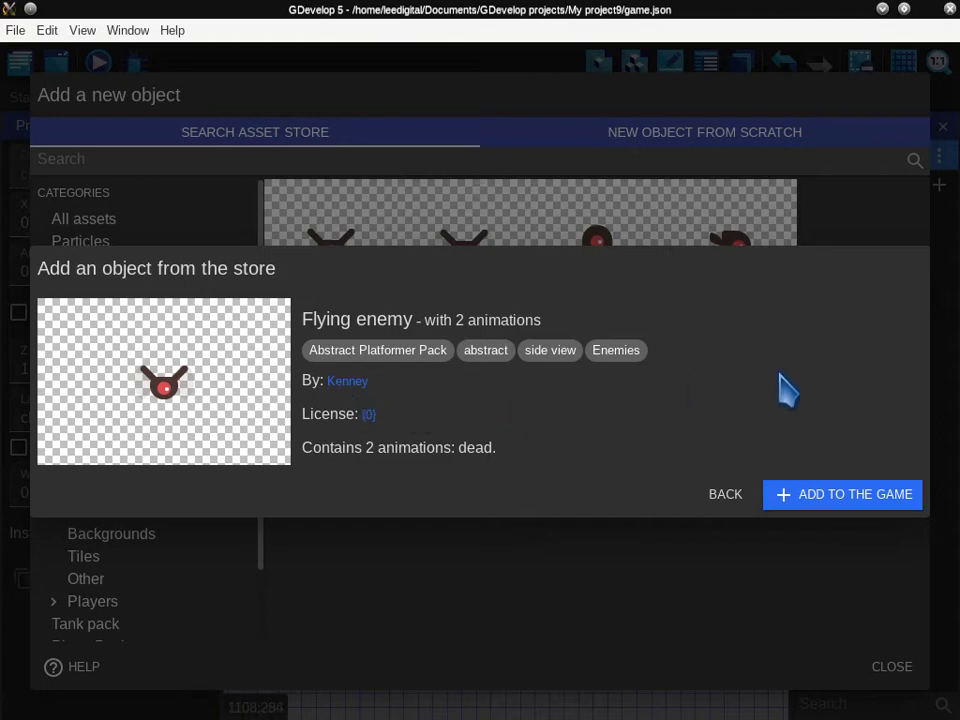
pyautogui.click(818, 510)
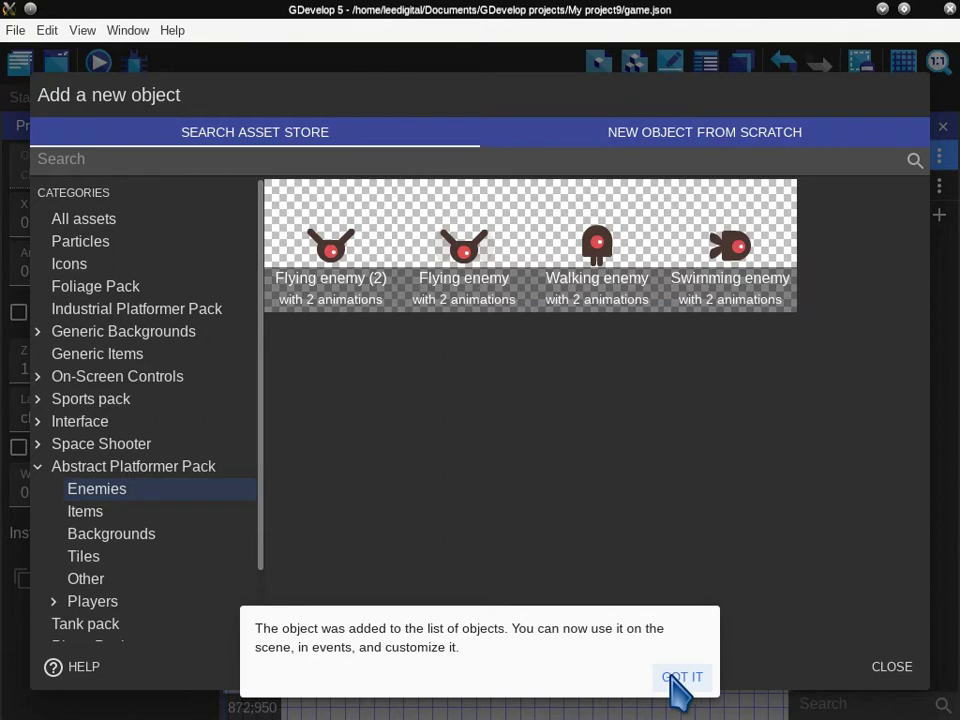
pyautogui.click(682, 678)
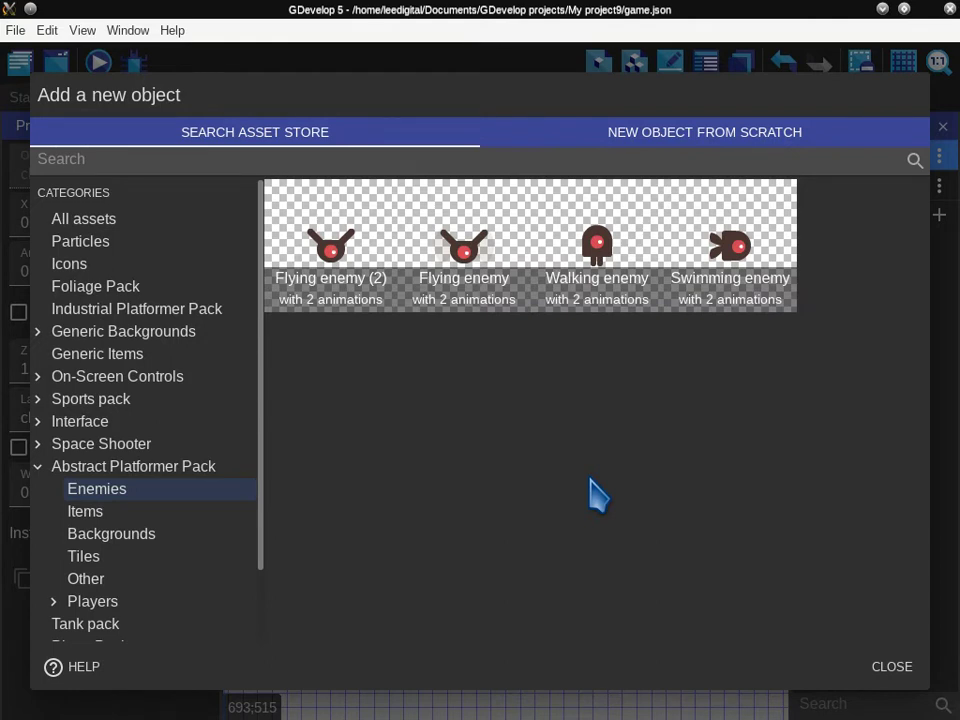
pyautogui.click(889, 667)
# - Open the FlyingEnemy object for editing and name its Animation #0 "GoLetf"
pyautogui.doubleClick(880, 198)
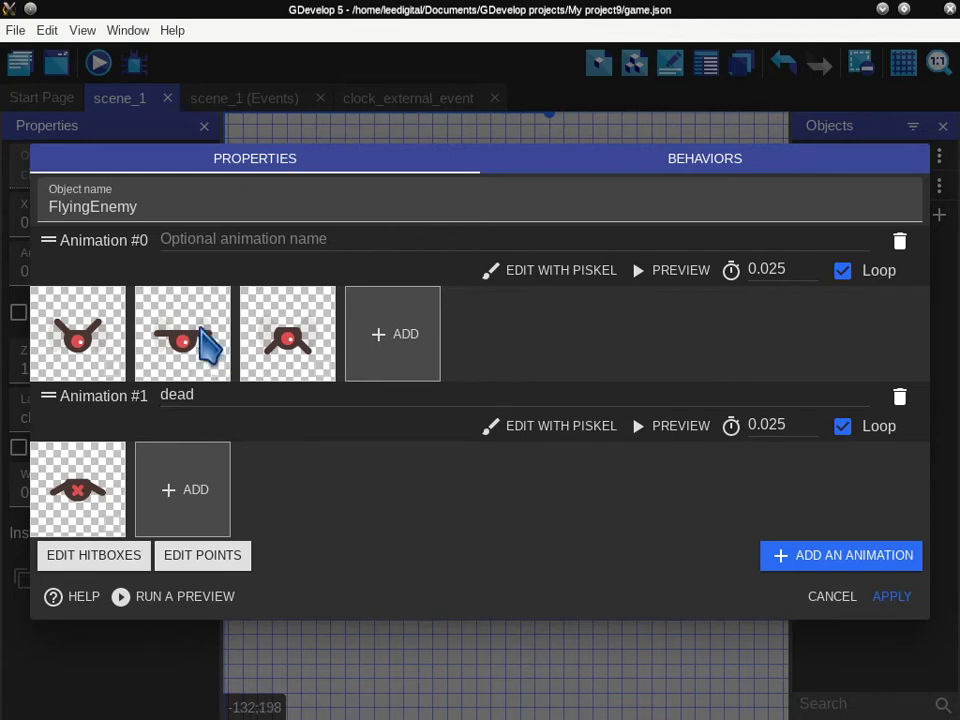
pyautogui.click(231, 236)
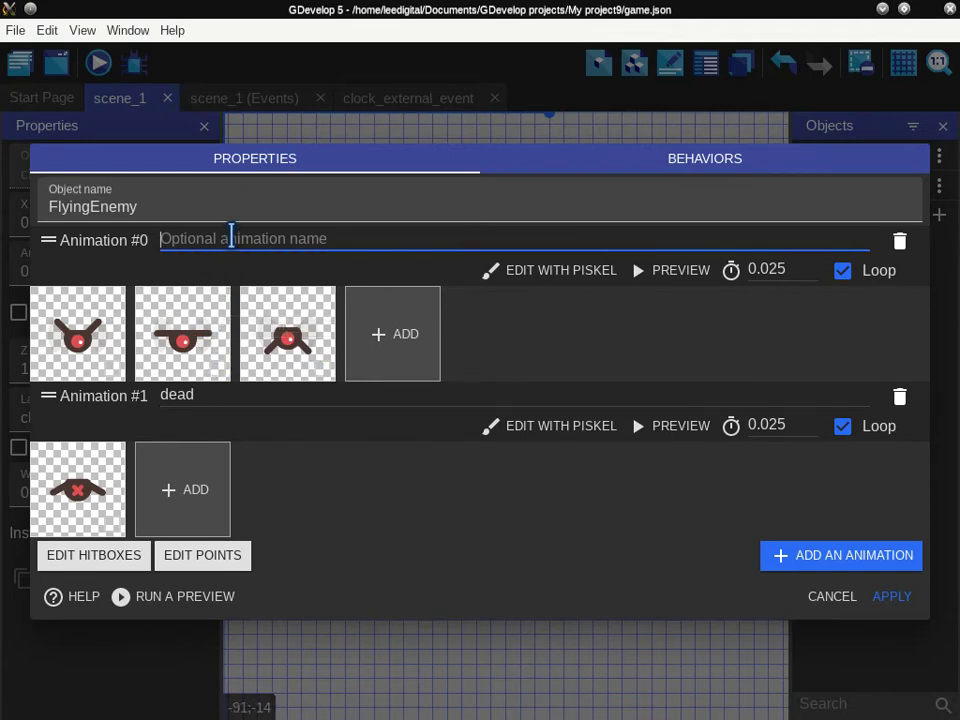
pyautogui.write('GoLetft')
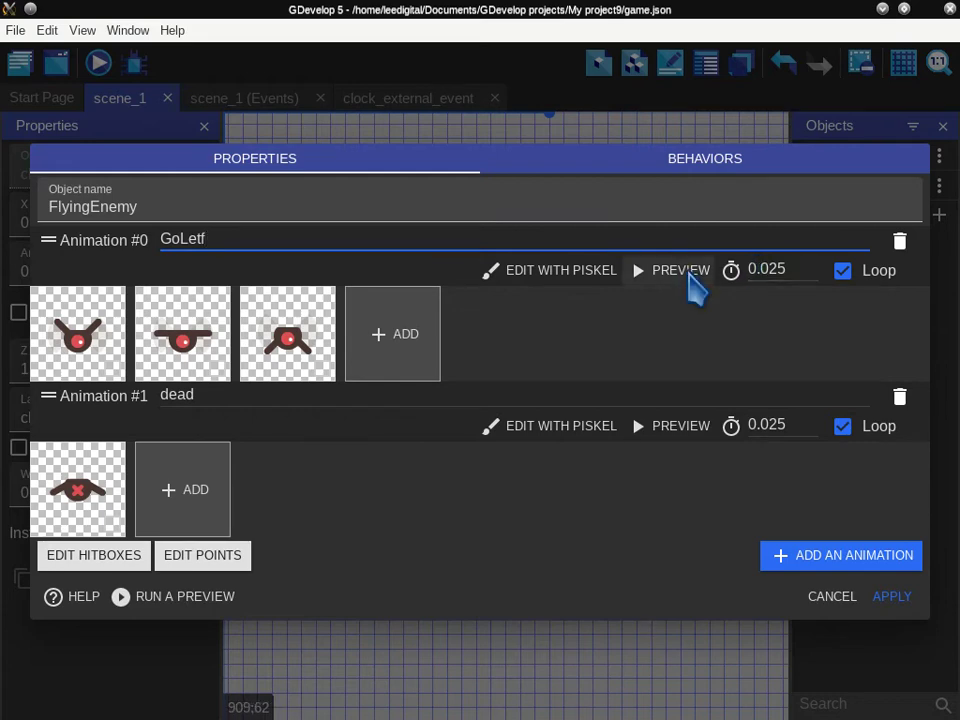
# - Set the playback speed of FlyingEnemy's GoLetf animation to 11 FPS in its animation preview
pyautogui.click(689, 274)
pyautogui.click(100, 512)
pyautogui.click(90, 467)
pyautogui.doubleClick(90, 467)
pyautogui.write('11')
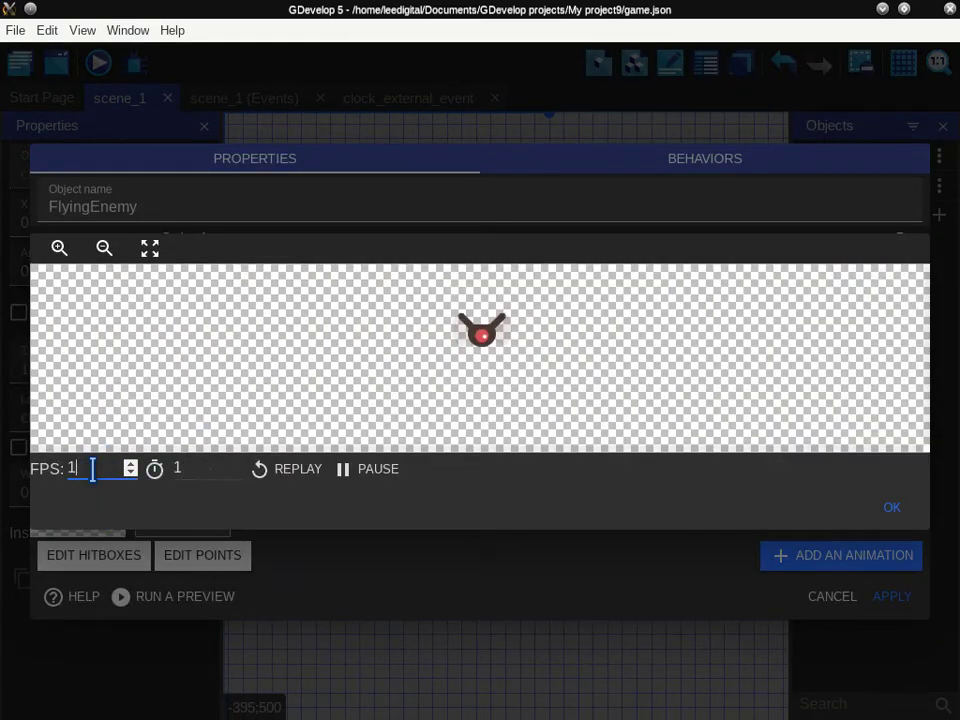
pyautogui.click(905, 510)
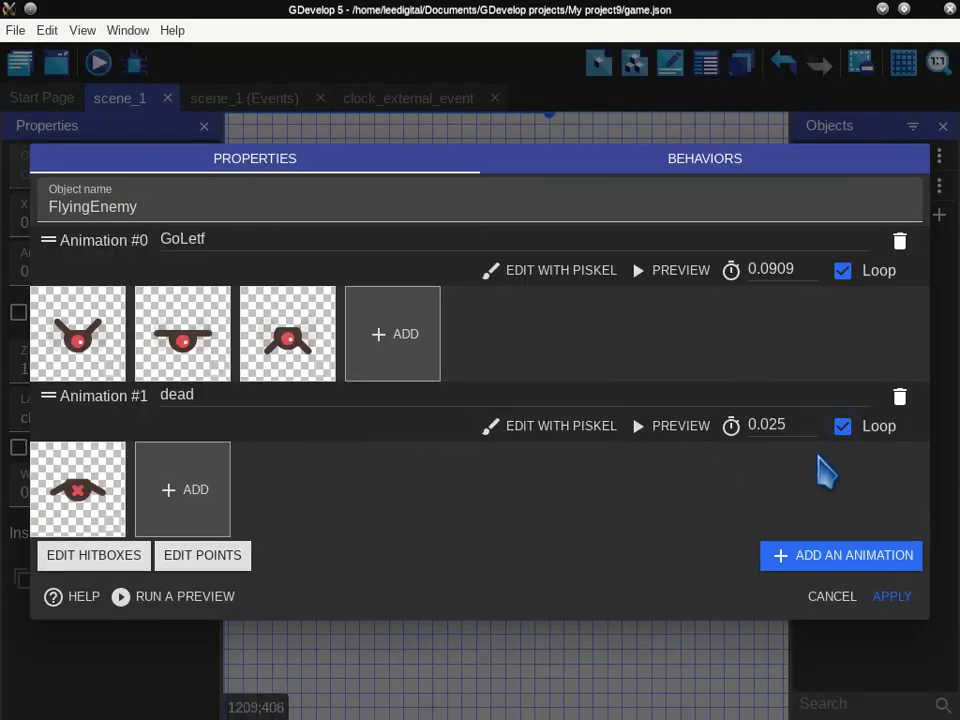
# - Add an animation to FlyingEnemy, move it above the dead animation and name it "TurnLeft"
pyautogui.click(822, 558)
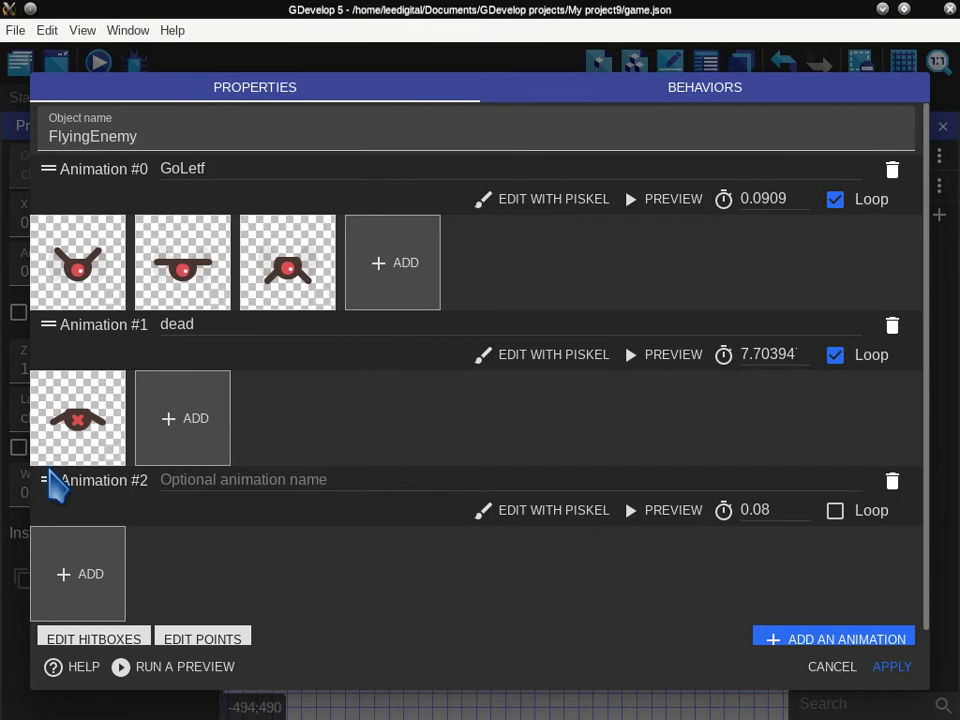
pyautogui.moveTo(50, 490); pyautogui.dragTo(48, 335)
pyautogui.click(208, 326)
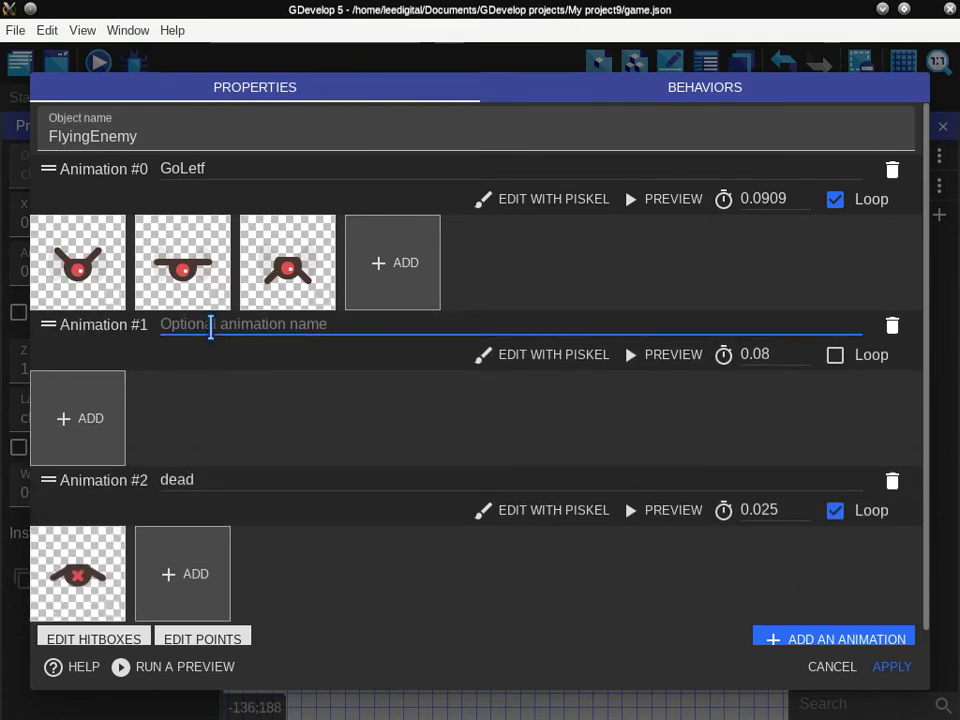
pyautogui.write('TurnLeft')
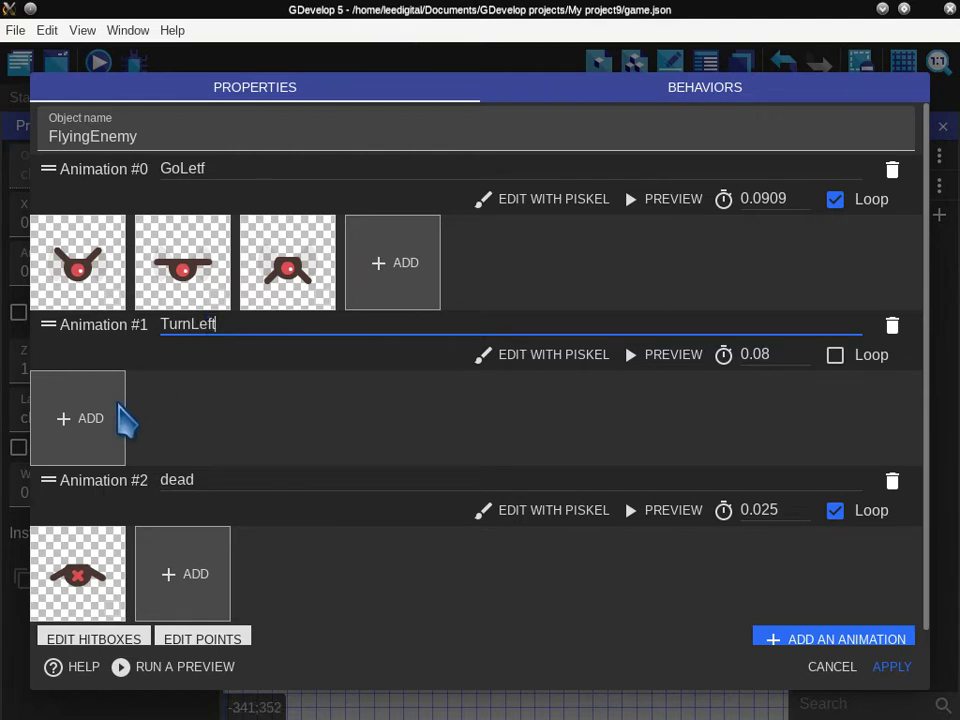
# - Add Flying enemy_1.png, Flying enemy_2.png and Flying enemy_3.png from the project's assets folder to TurnLeft, with the frames in that order
pyautogui.click(83, 420)
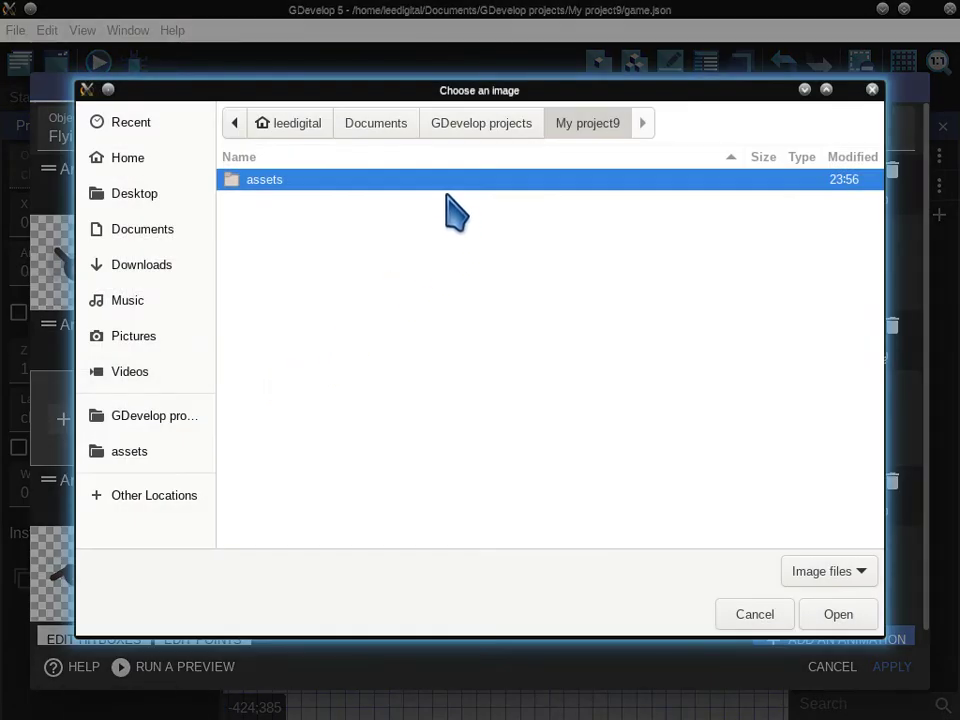
pyautogui.doubleClick(438, 184)
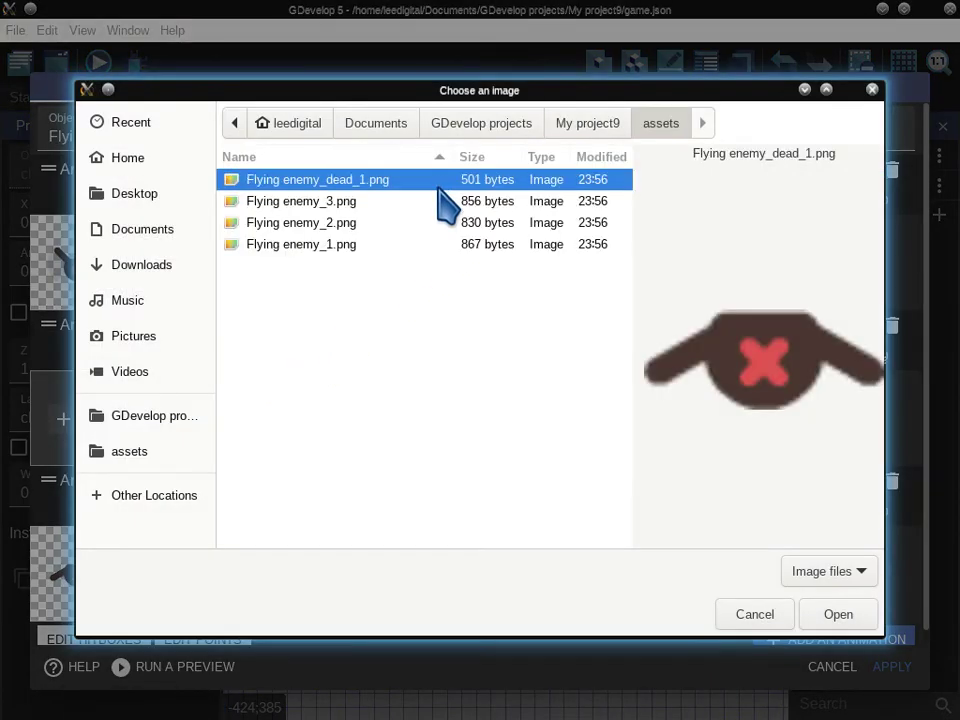
pyautogui.click(341, 246)
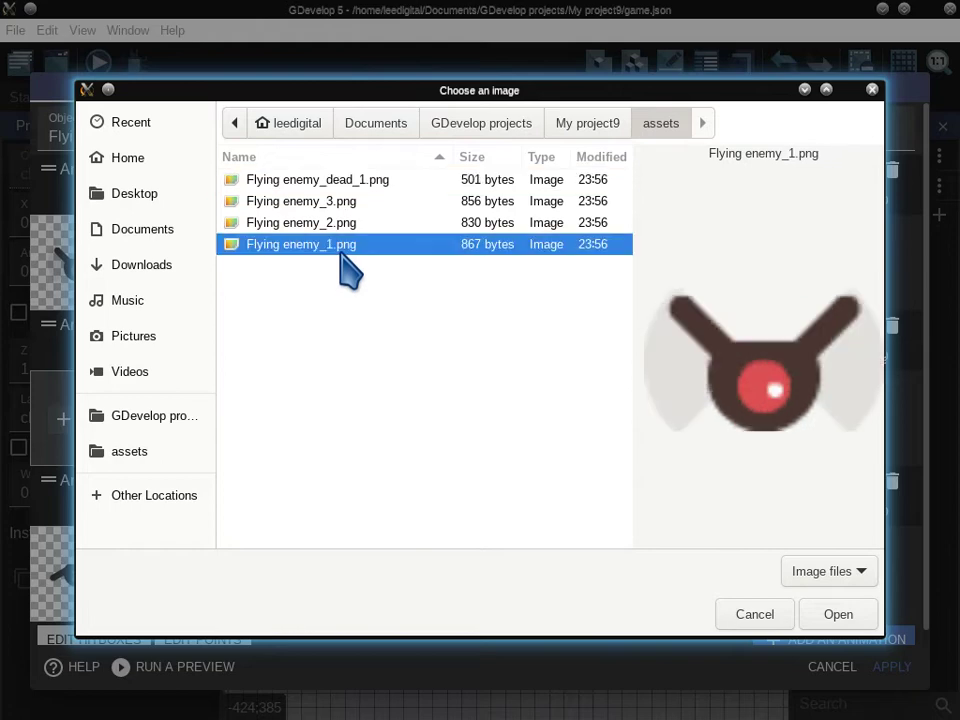
pyautogui.keyDown('shift'); pyautogui.click(321, 219); pyautogui.keyUp('shift')
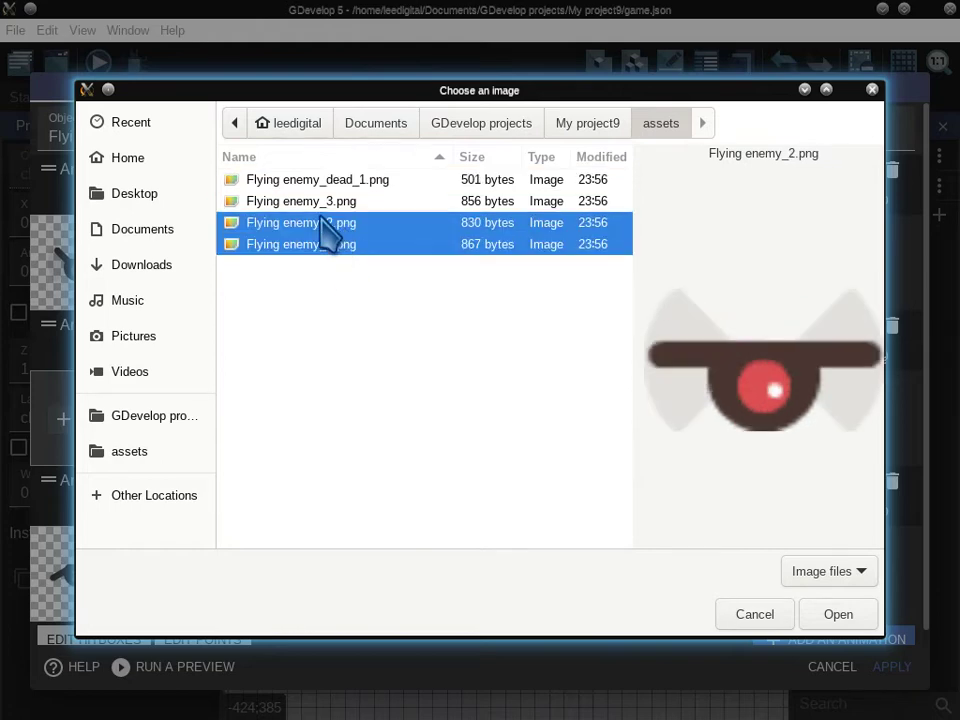
pyautogui.keyDown('shift'); pyautogui.click(318, 205); pyautogui.keyUp('shift')
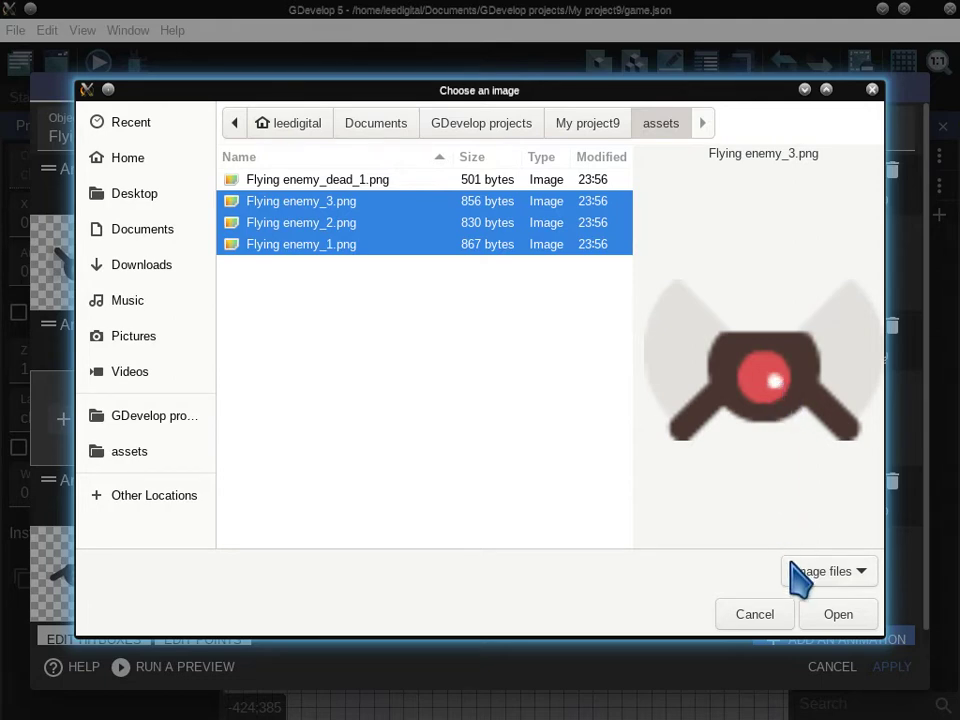
pyautogui.click(832, 614)
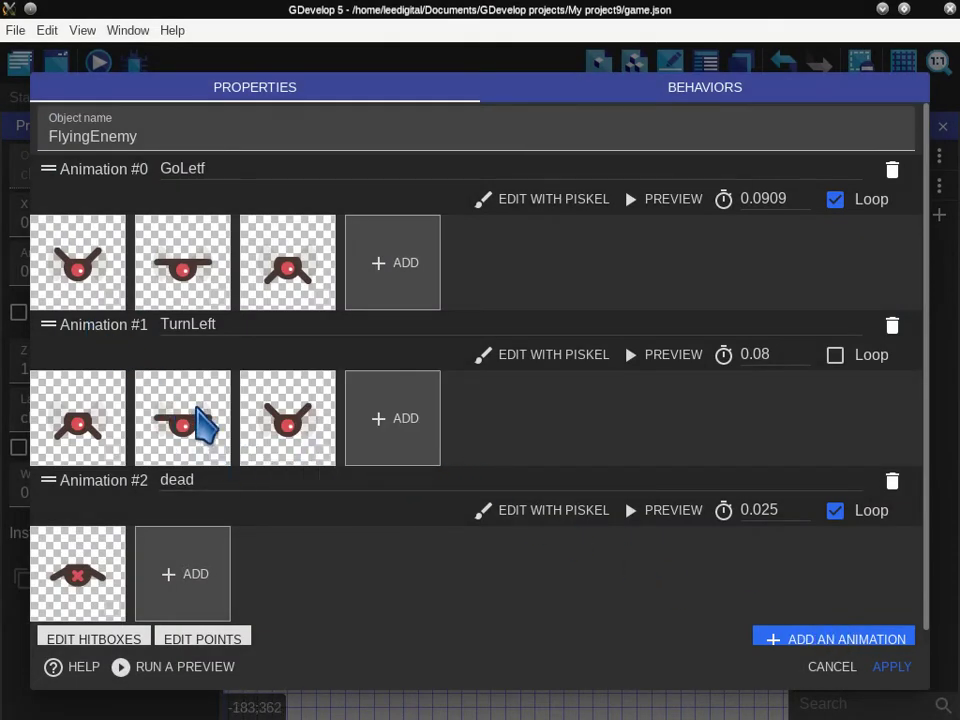
pyautogui.moveTo(306, 415); pyautogui.dragTo(182, 422)
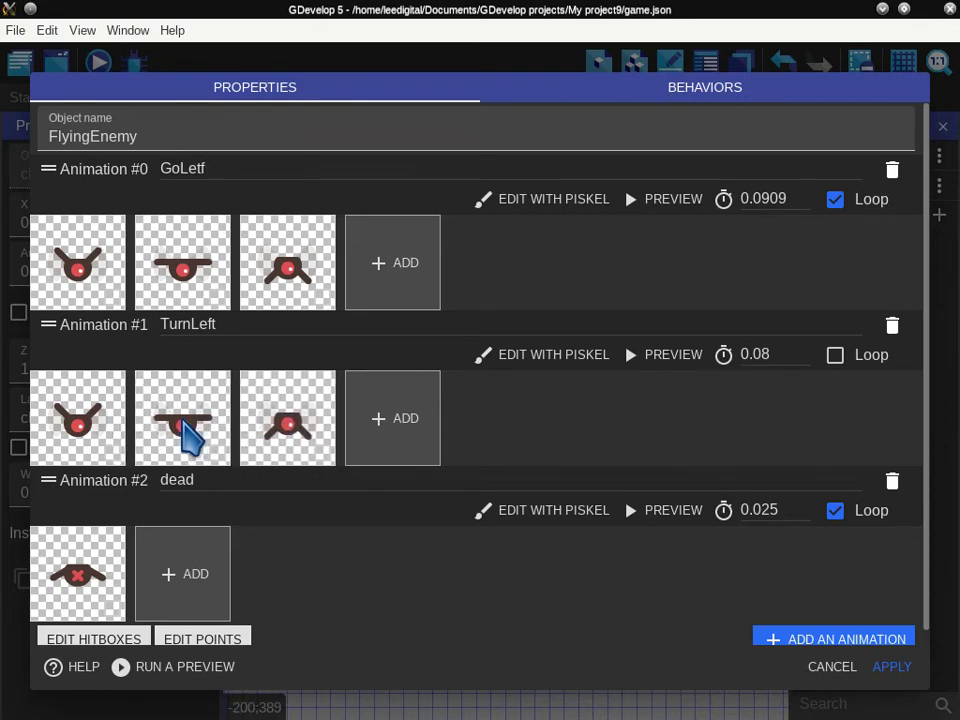
# - Make the TurnLeft animation loop at 11 FPS, and apply the changes to FlyingEnemy
pyautogui.click(835, 355)
pyautogui.click(669, 356)
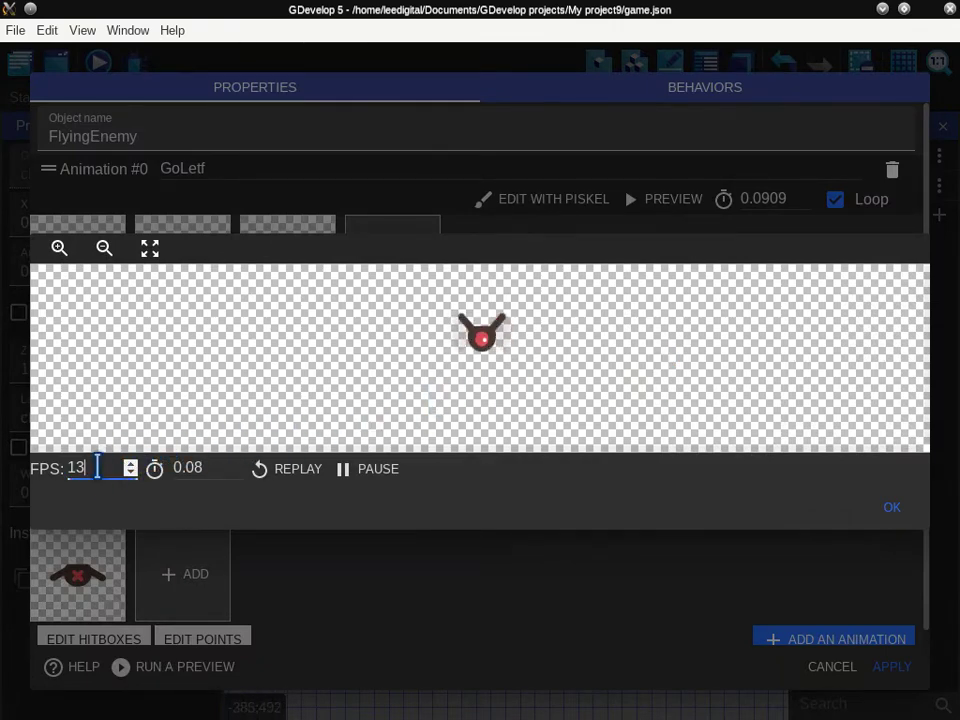
pyautogui.press('BackSpace')
pyautogui.write('1')
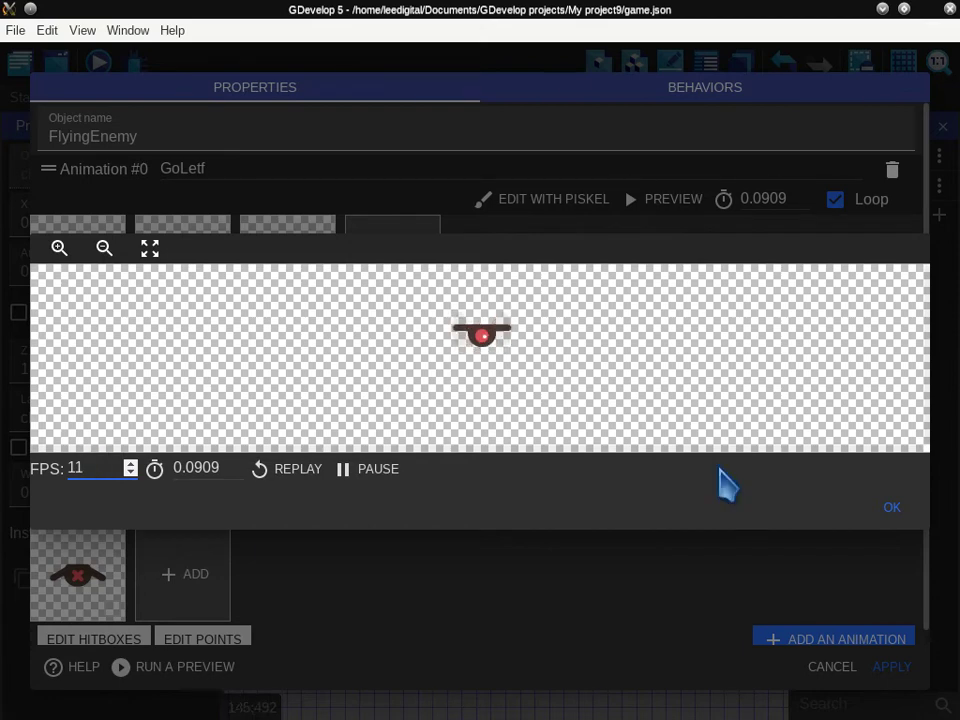
pyautogui.click(893, 512)
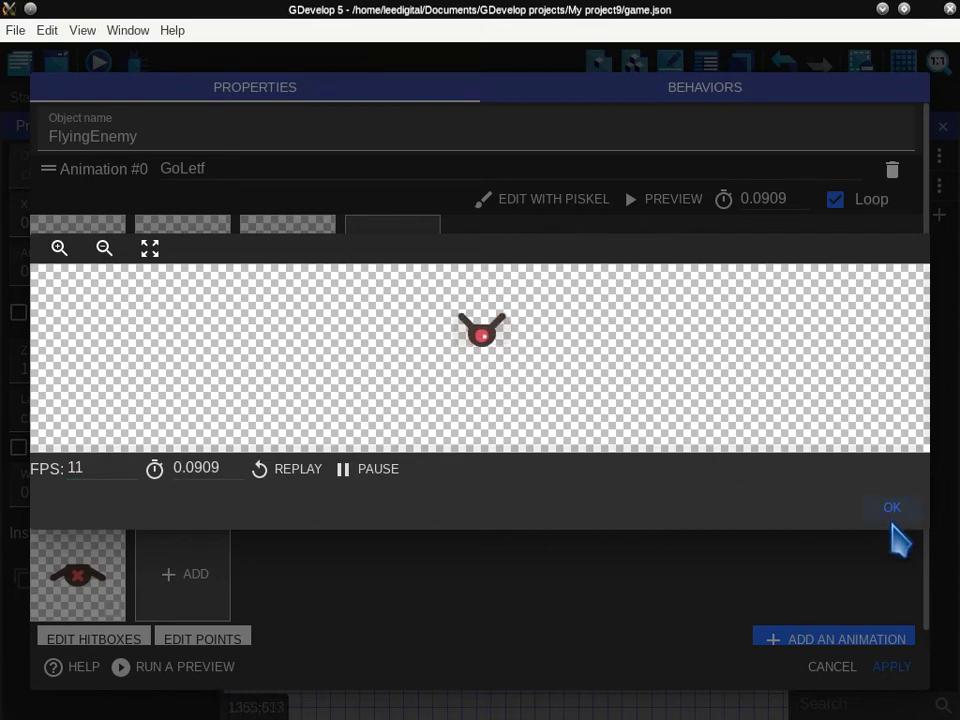
pyautogui.click(893, 512)
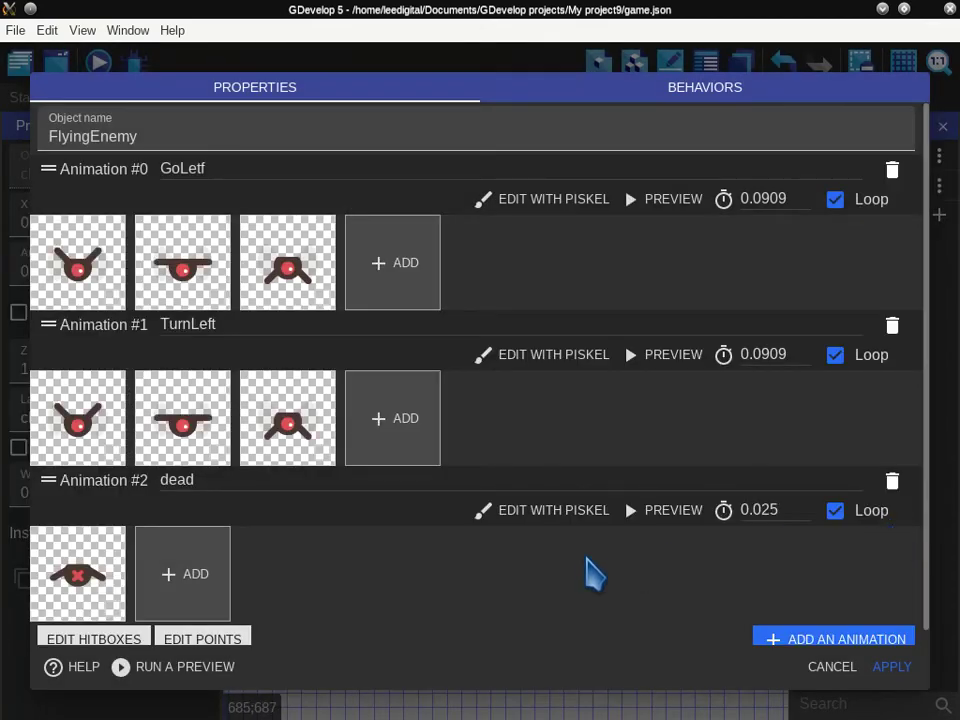
pyautogui.hotkey('ctrl', 's')
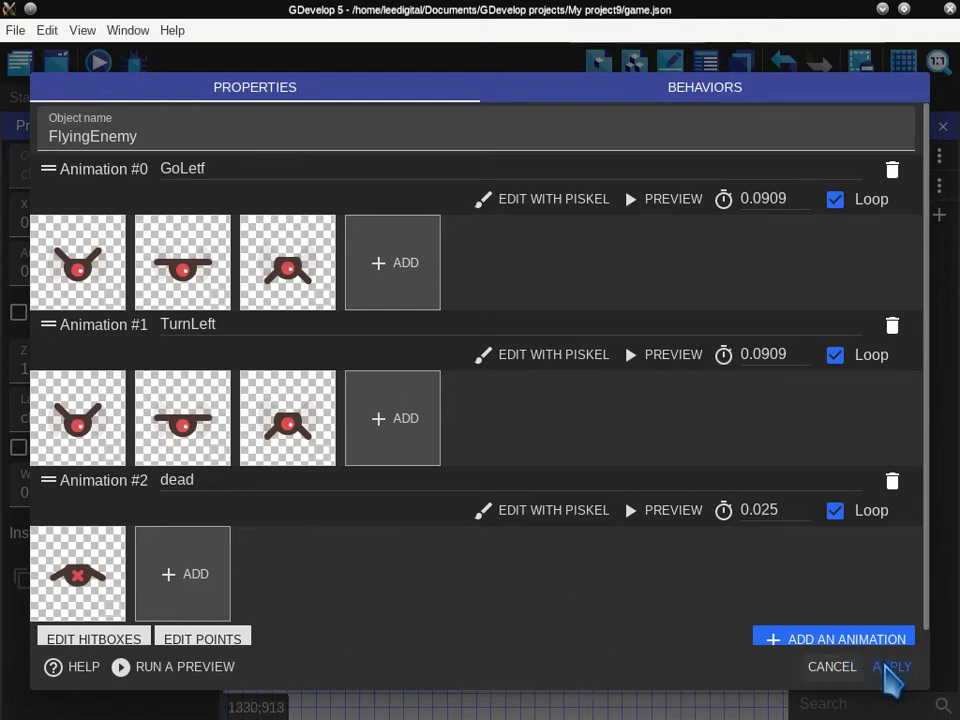
pyautogui.click(893, 668)
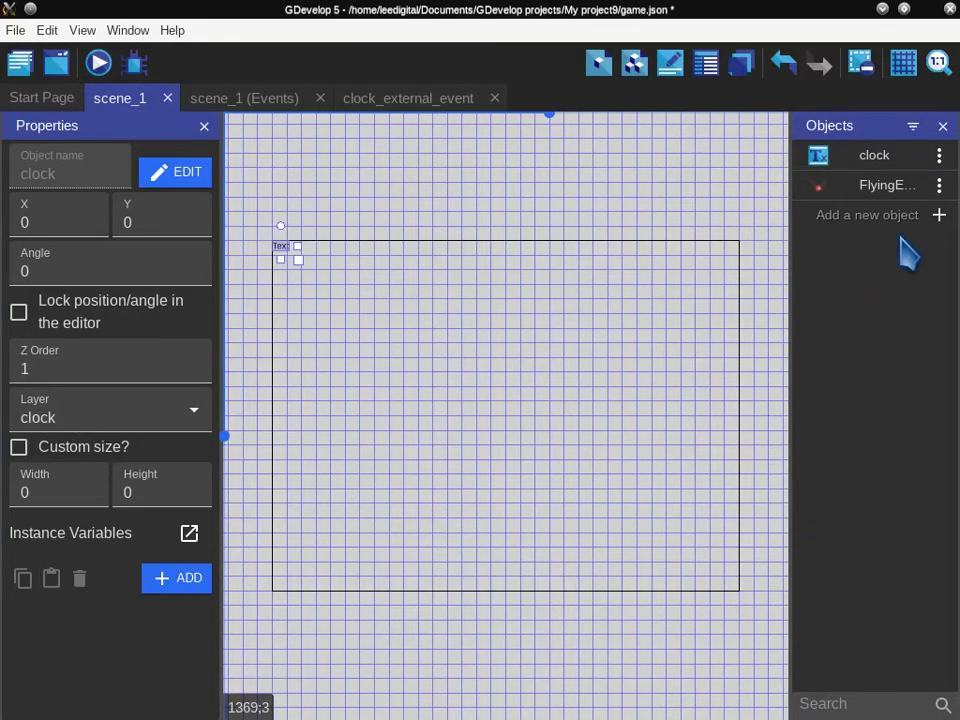
# - Place a FlyingEnemy in scene_1 at about X 256, Y 320, save the project, and run and close a preview
pyautogui.moveTo(885, 188); pyautogui.dragTo(411, 404)
pyautogui.hotkey('ctrl', 's')
pyautogui.click(97, 63)
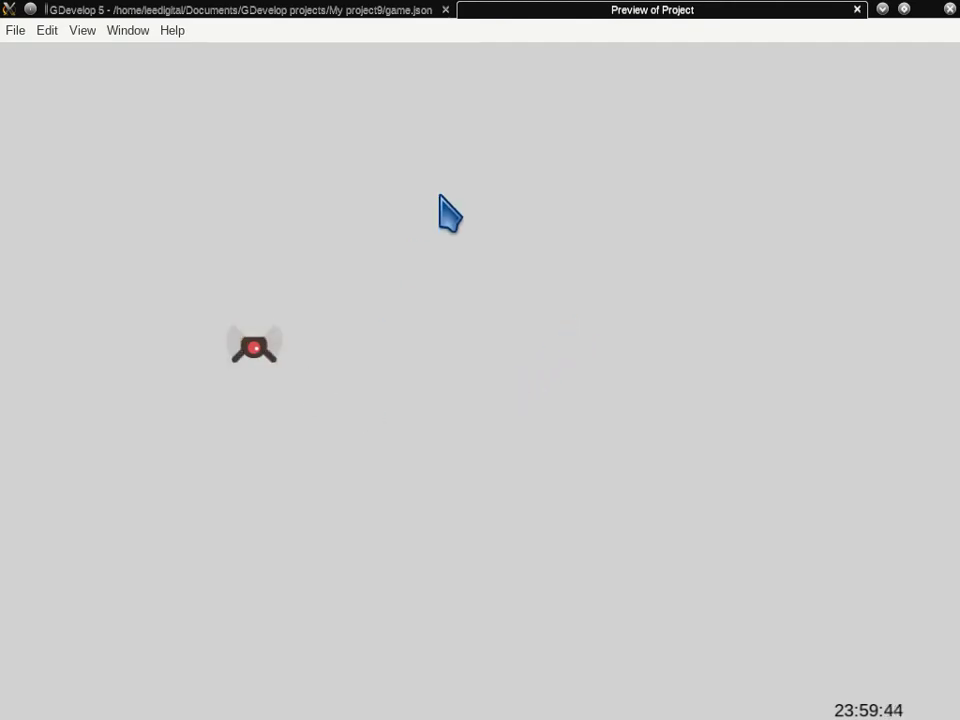
pyautogui.click(857, 10)
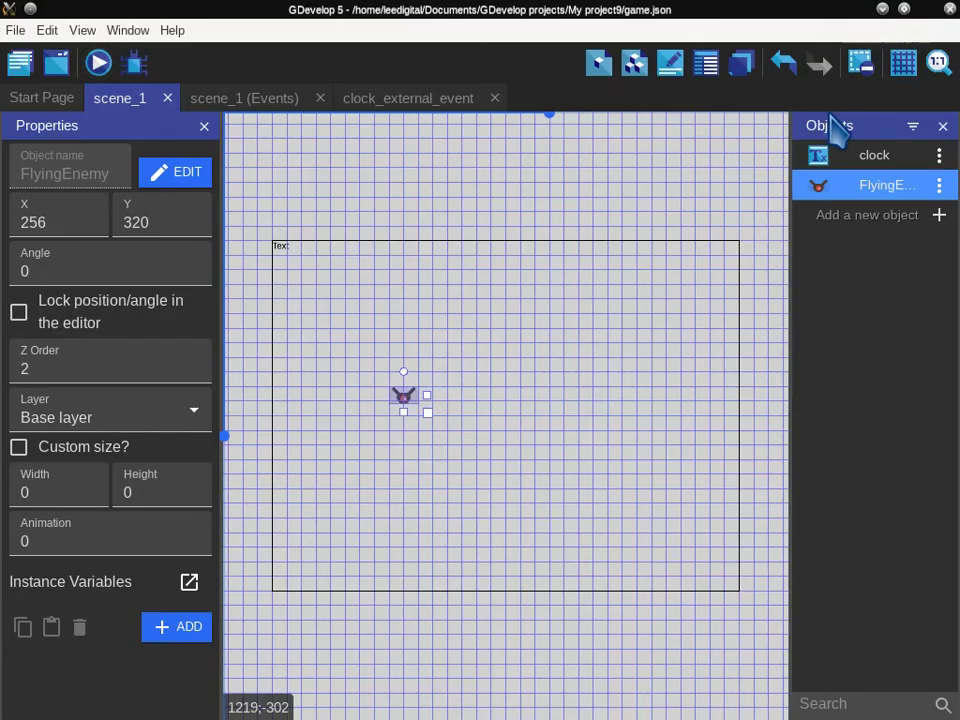
# - Create a new Sprite object from scratch in scene_1 and name it "floor"
pyautogui.click(920, 220)
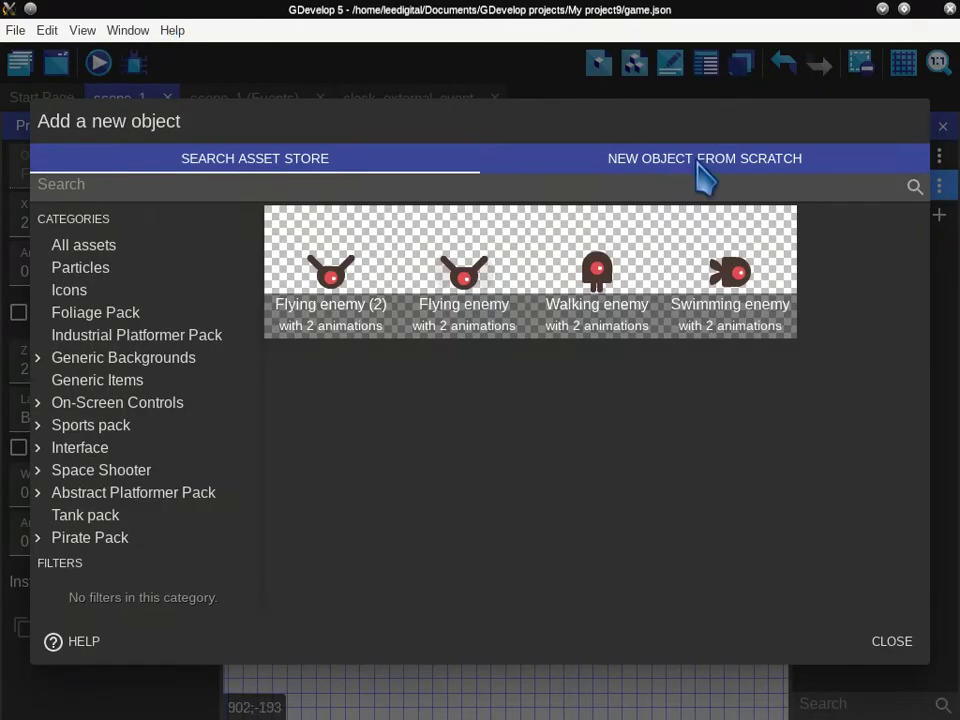
pyautogui.click(716, 168)
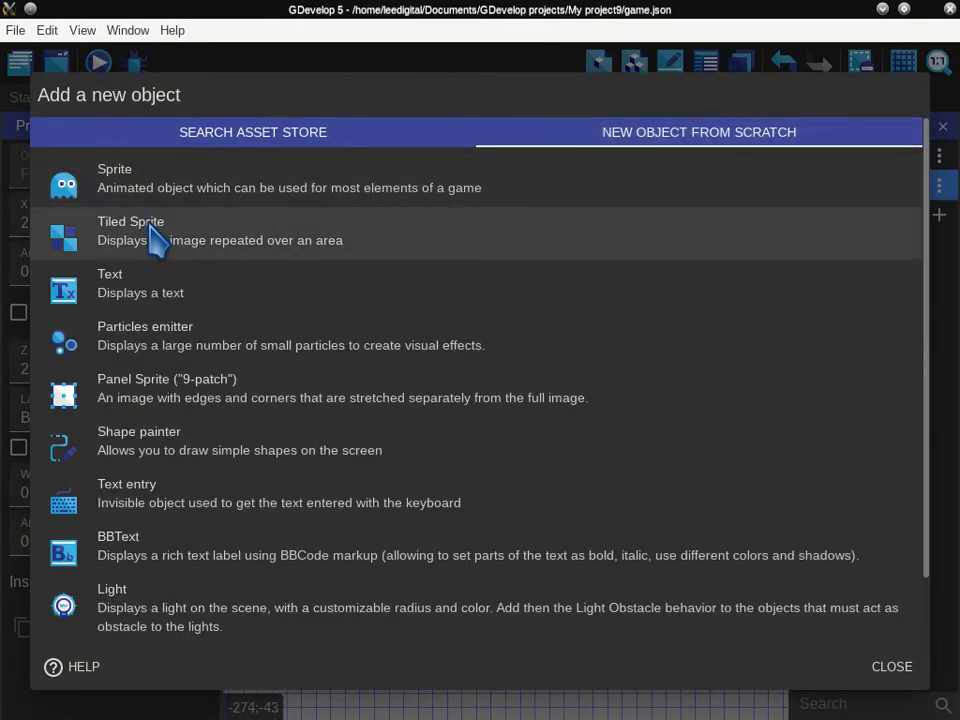
pyautogui.click(150, 190)
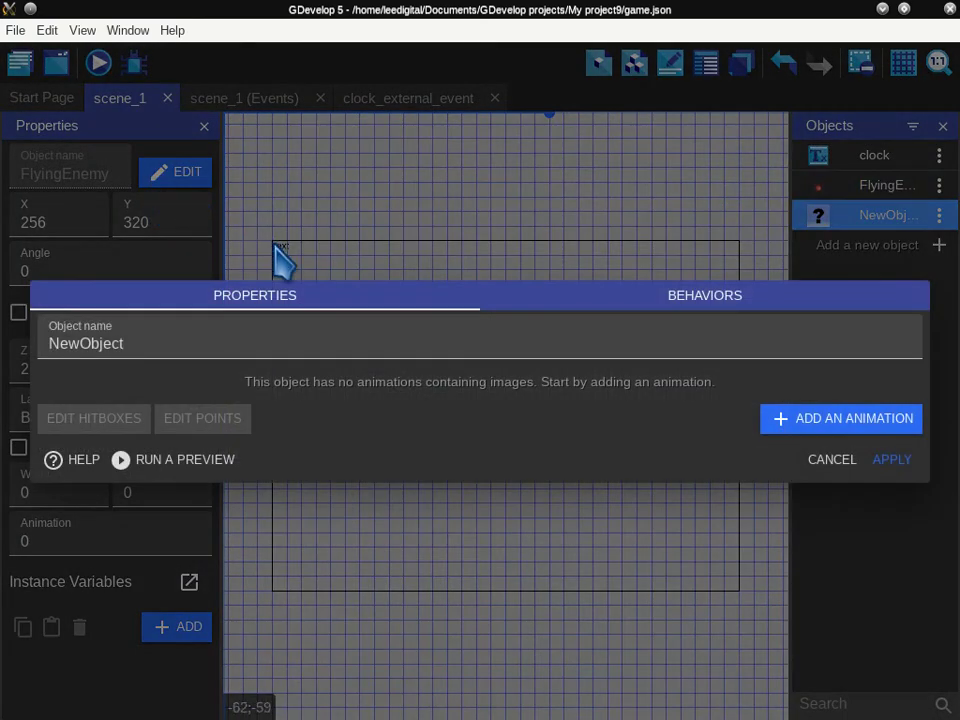
pyautogui.doubleClick(272, 346)
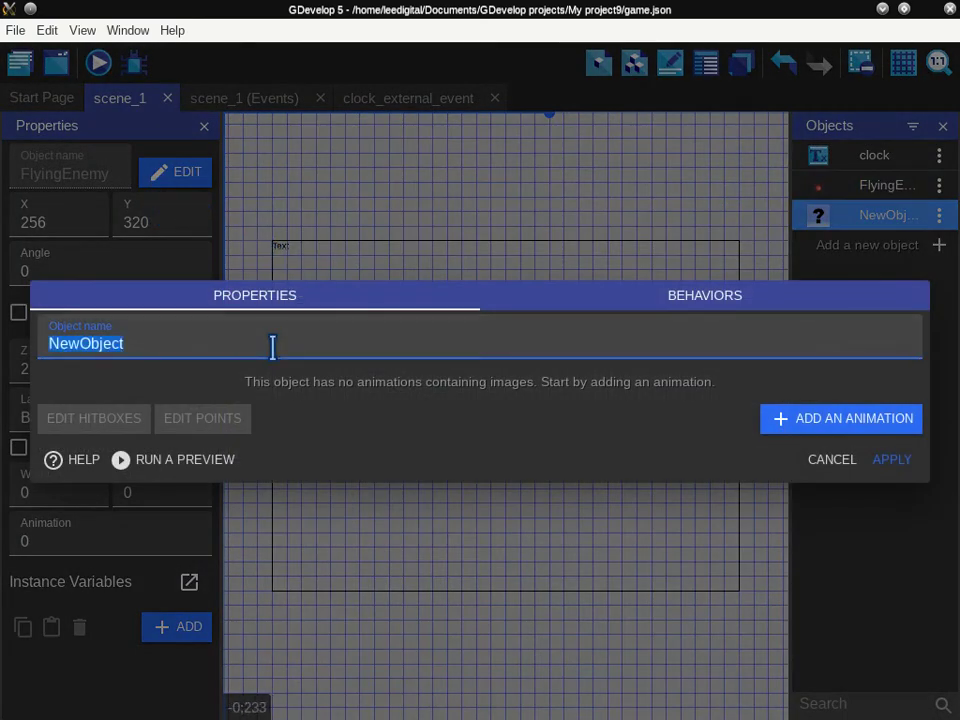
pyautogui.write('floor')
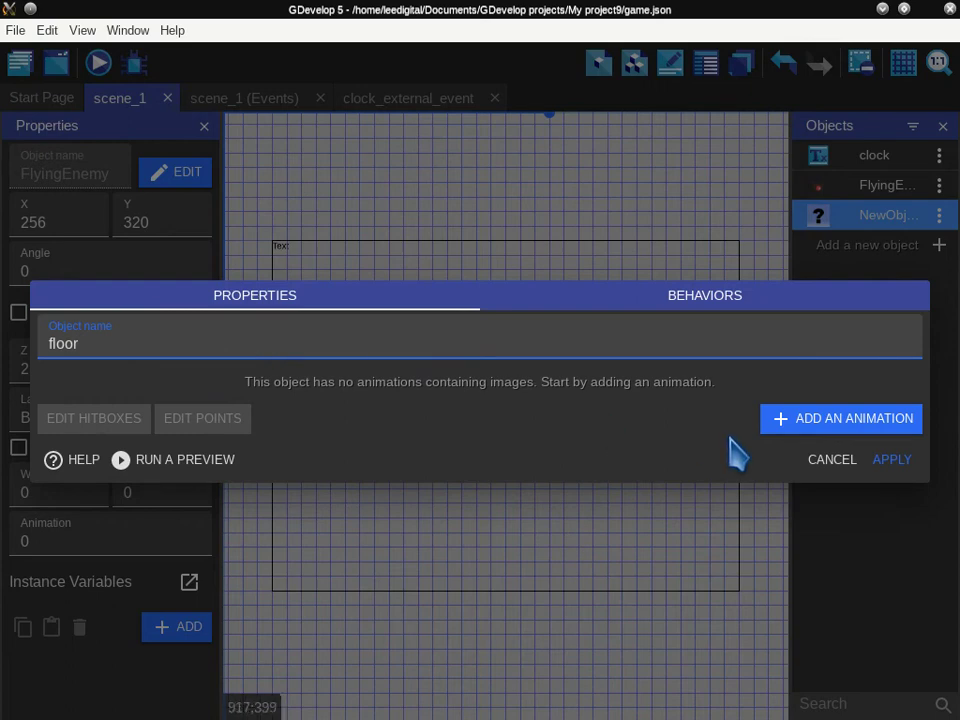
# - Add an animation to the floor object and fill its first frame with solid black in Piskel
pyautogui.click(848, 418)
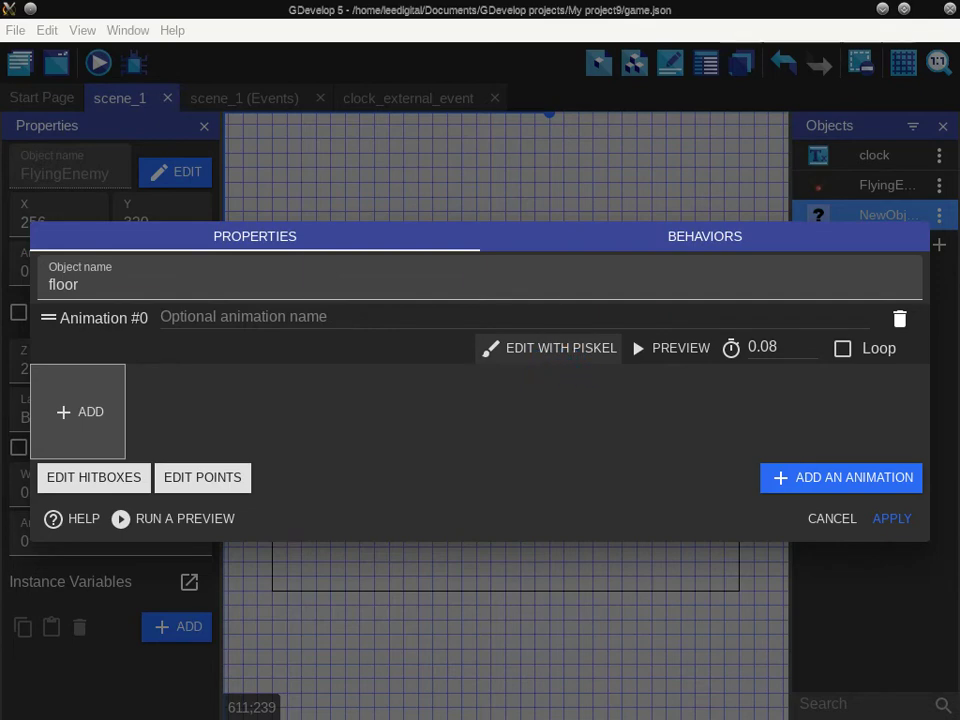
pyautogui.click(548, 348)
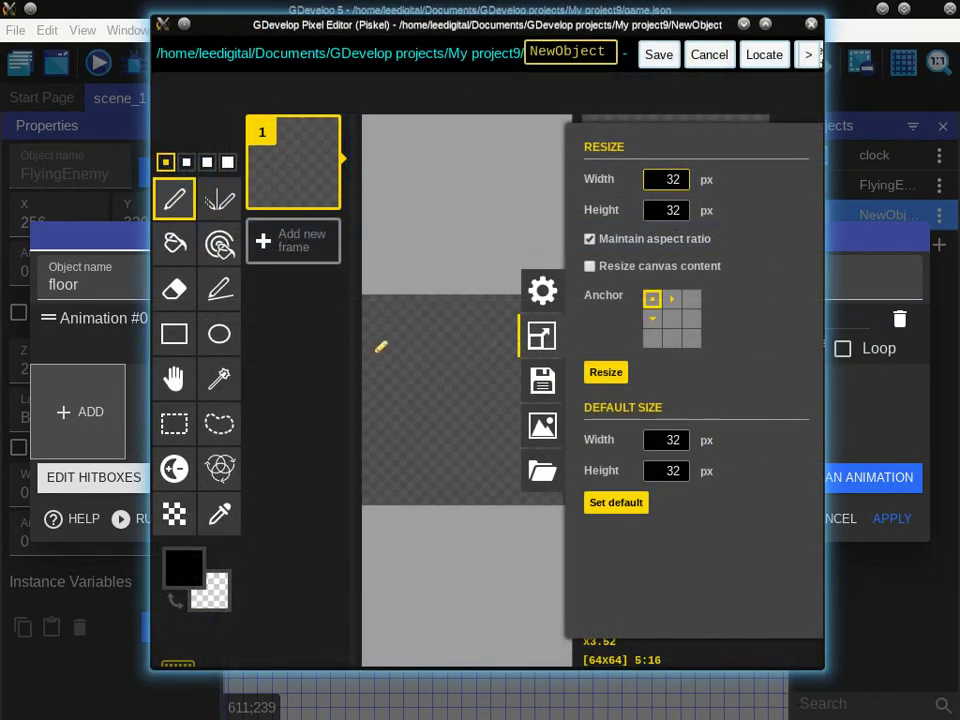
pyautogui.click(175, 243)
pyautogui.click(460, 332)
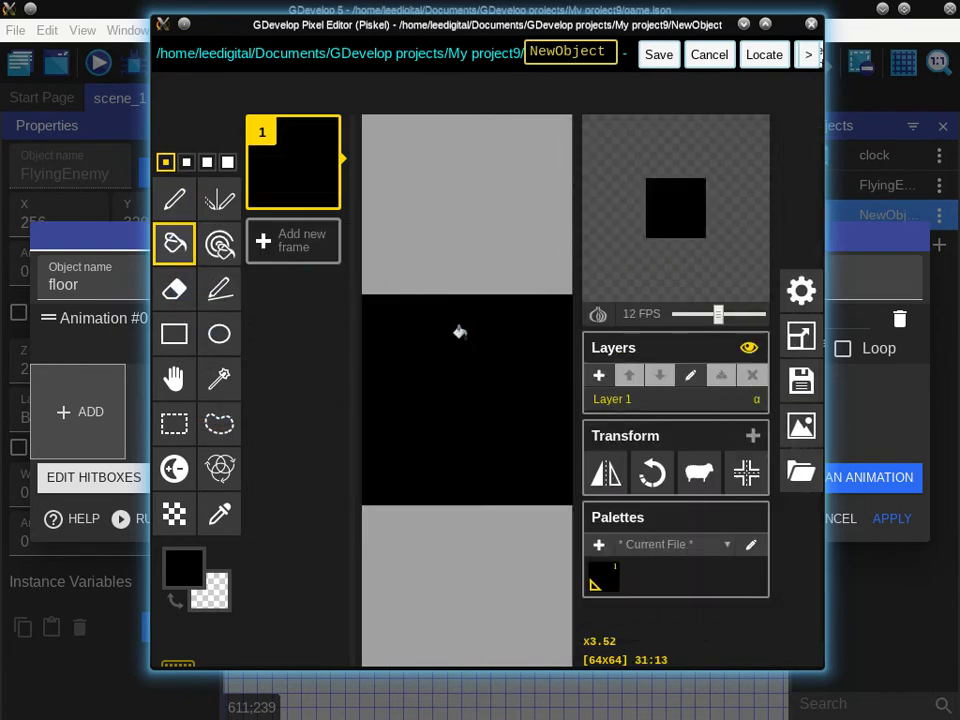